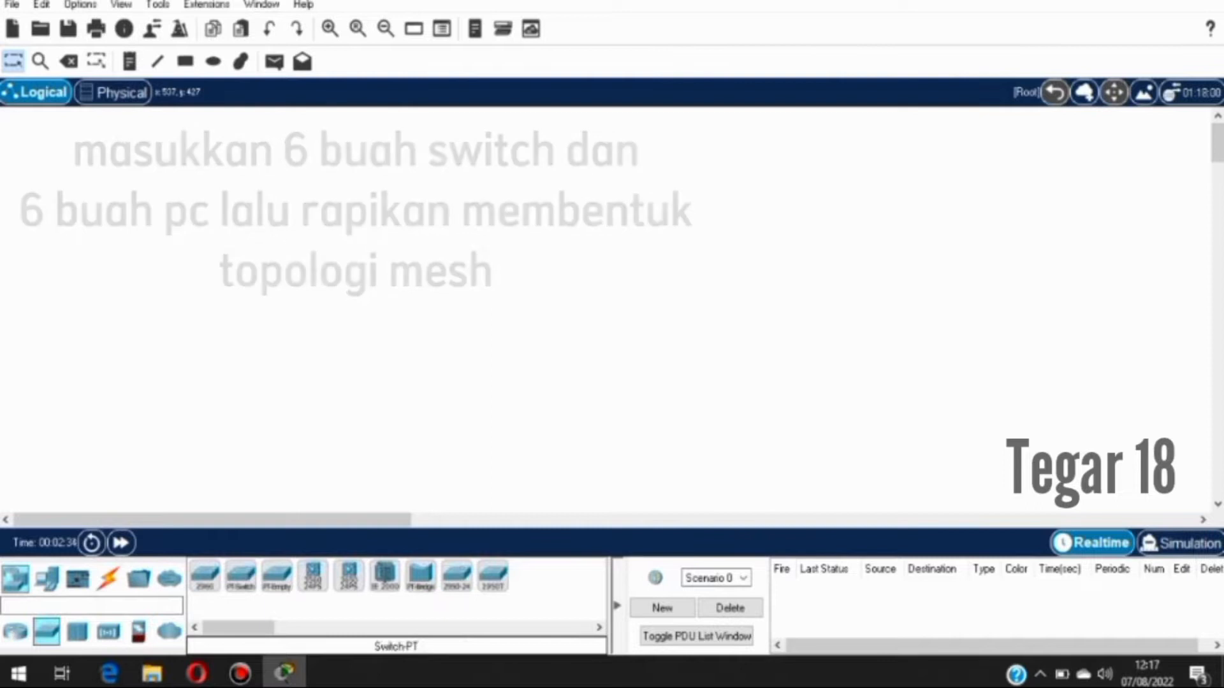
- Place six Switch-PT switches on the empty workspace, arranged roughly in a ring
{"action": "left_click", "coordinate": [587, 224]}
{"action": "left_click_drag", "start_coordinate": [587, 224], "coordinate": [587, 192]}
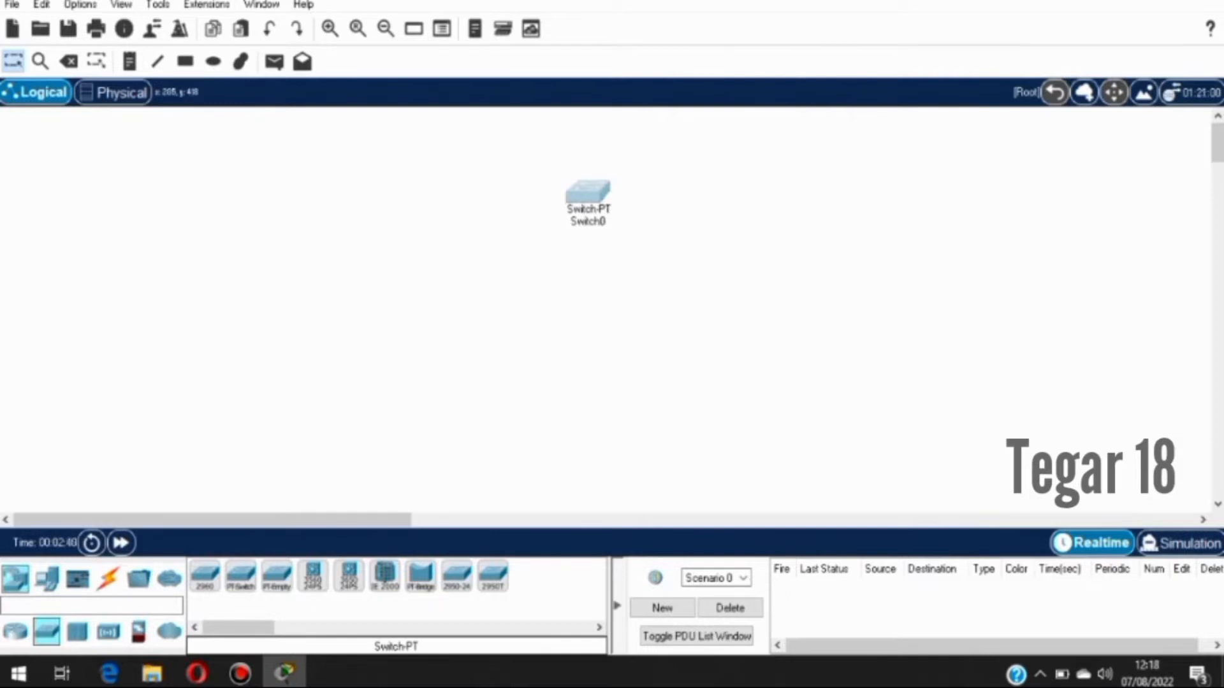
{"action": "left_click", "coordinate": [711, 281]}
{"action": "left_click_drag", "start_coordinate": [710, 280], "coordinate": [711, 257]}
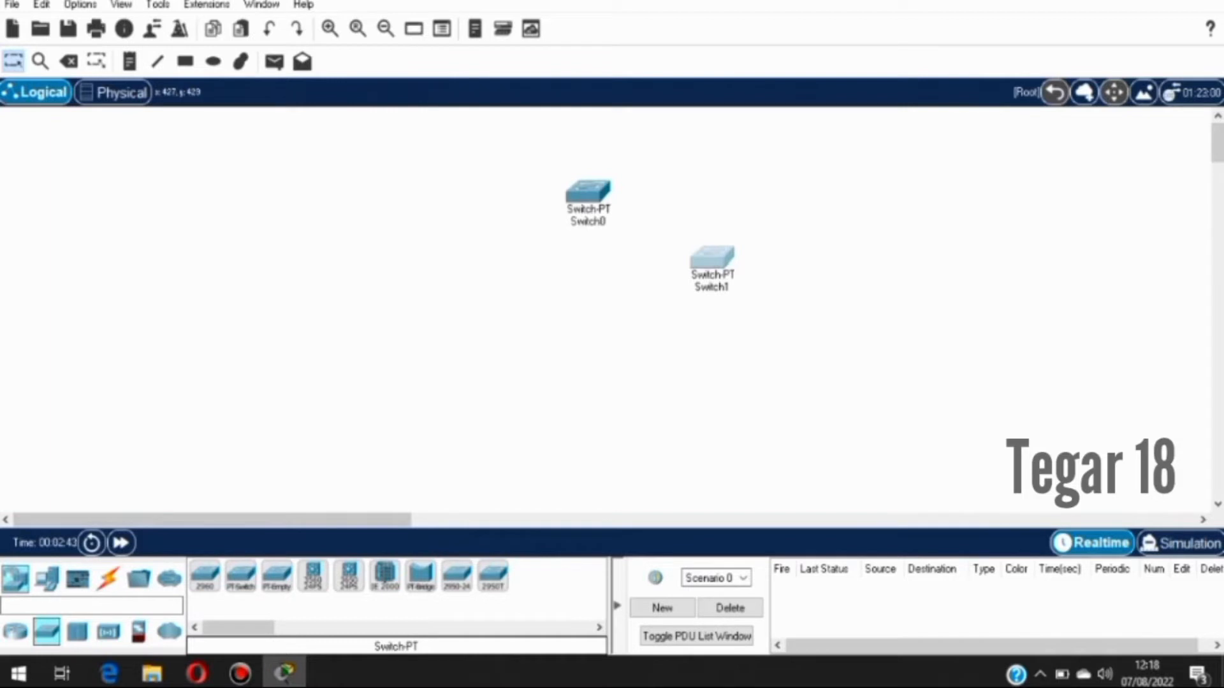
{"action": "left_click", "coordinate": [712, 370]}
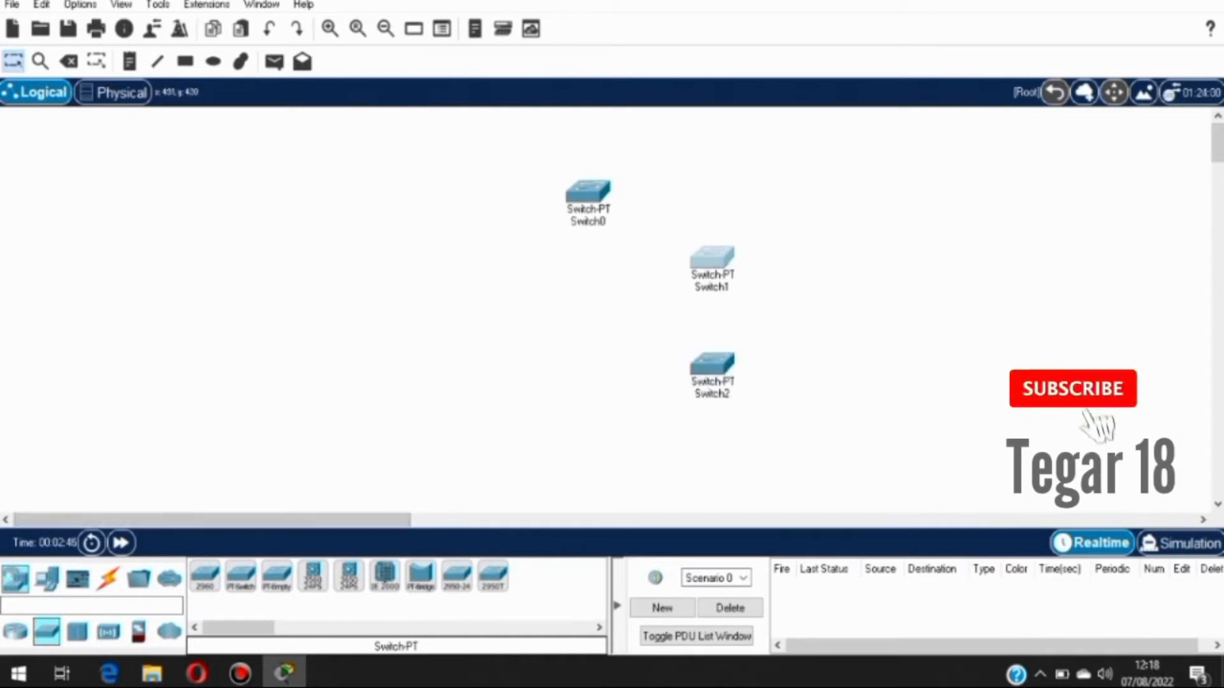
{"action": "left_click", "coordinate": [578, 437]}
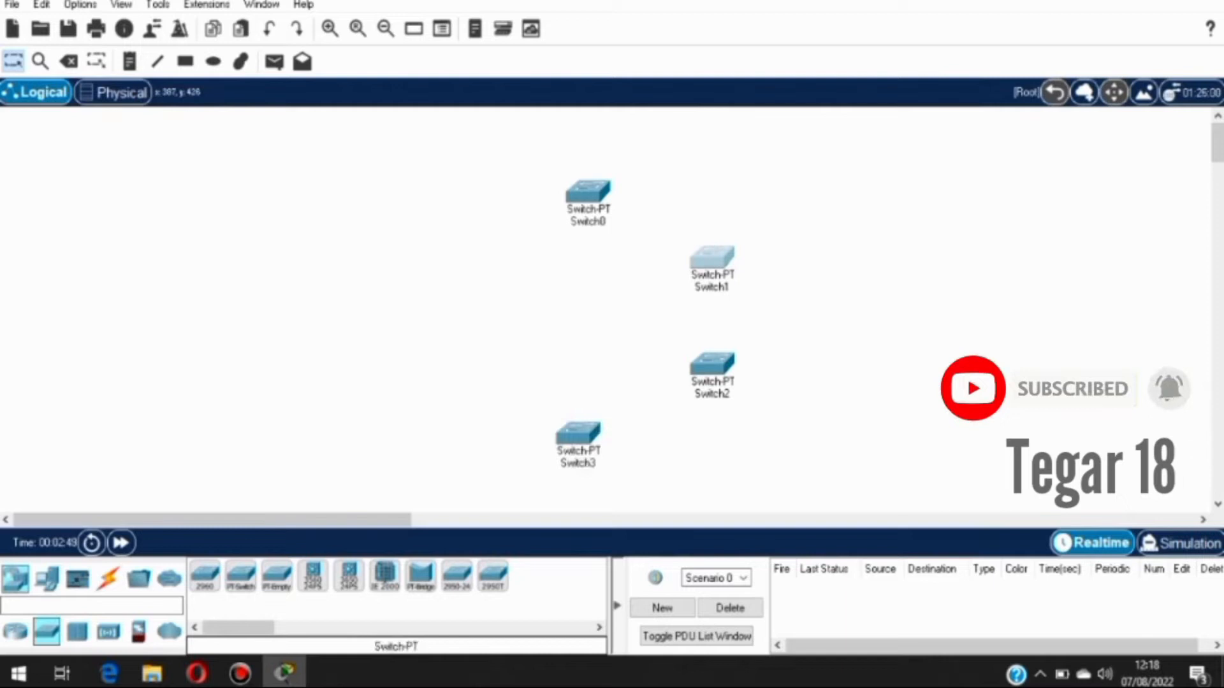
{"action": "left_click", "coordinate": [413, 390]}
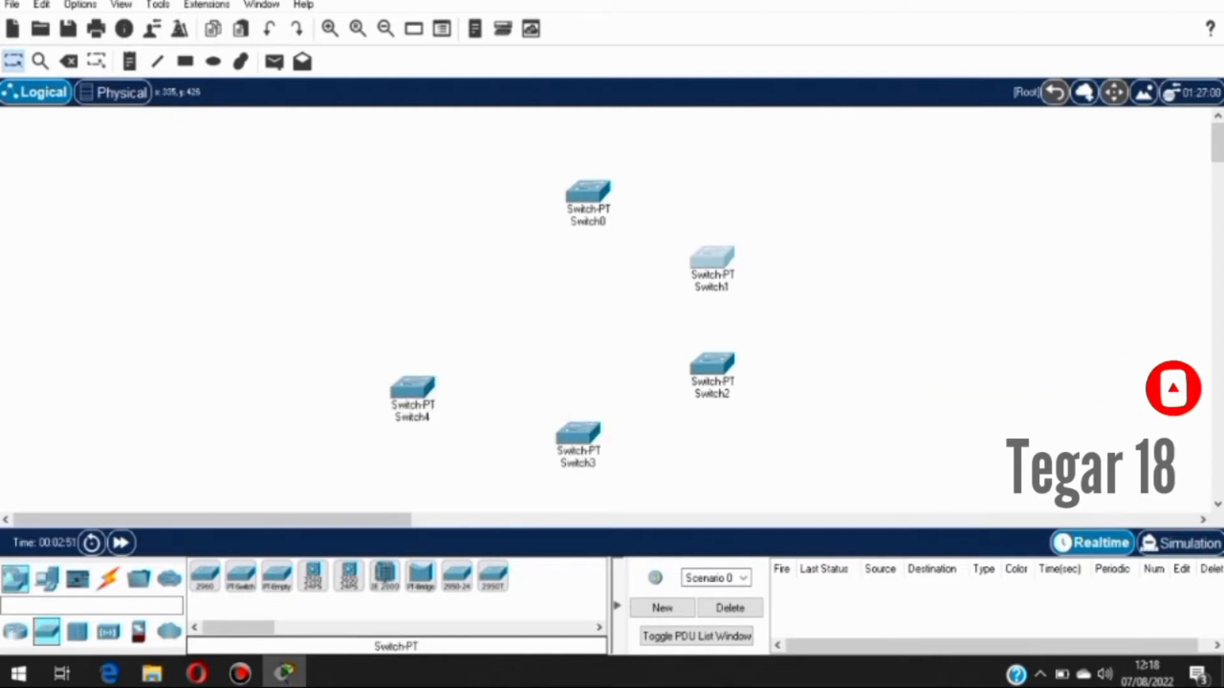
{"action": "left_click", "coordinate": [438, 256]}
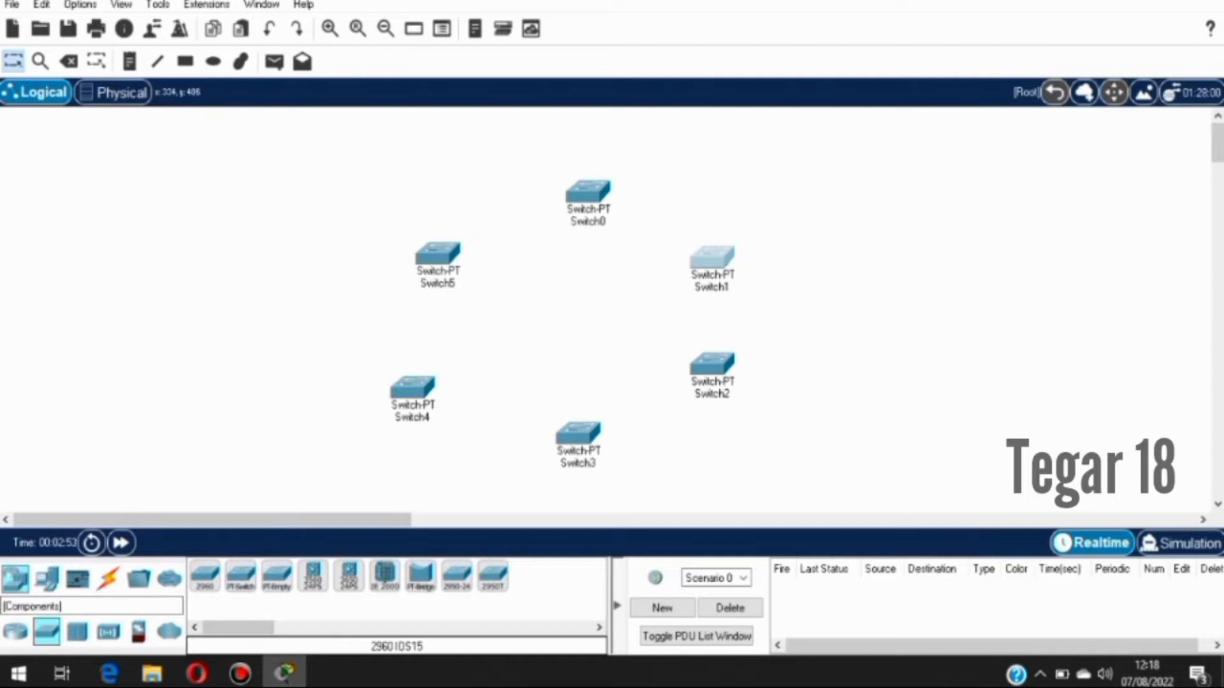
- Add six PC-PT end devices around the outside of the switch ring, one near each switch
{"action": "left_click", "coordinate": [47, 578]}
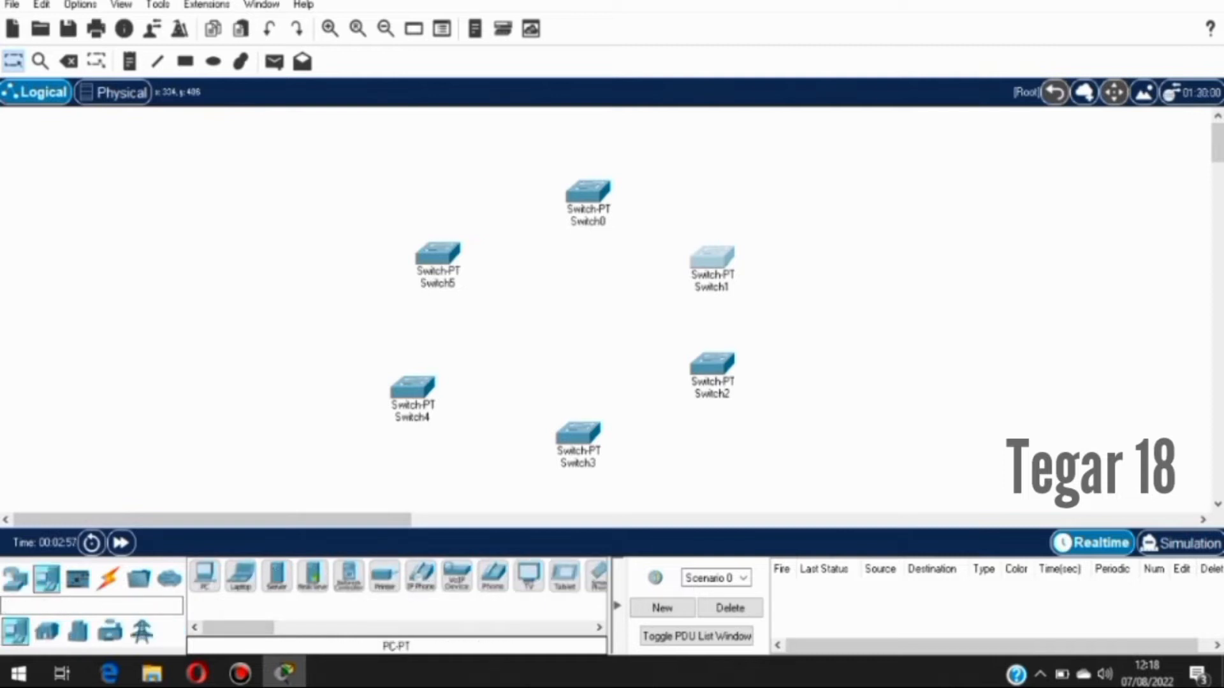
{"action": "left_click", "coordinate": [541, 135]}
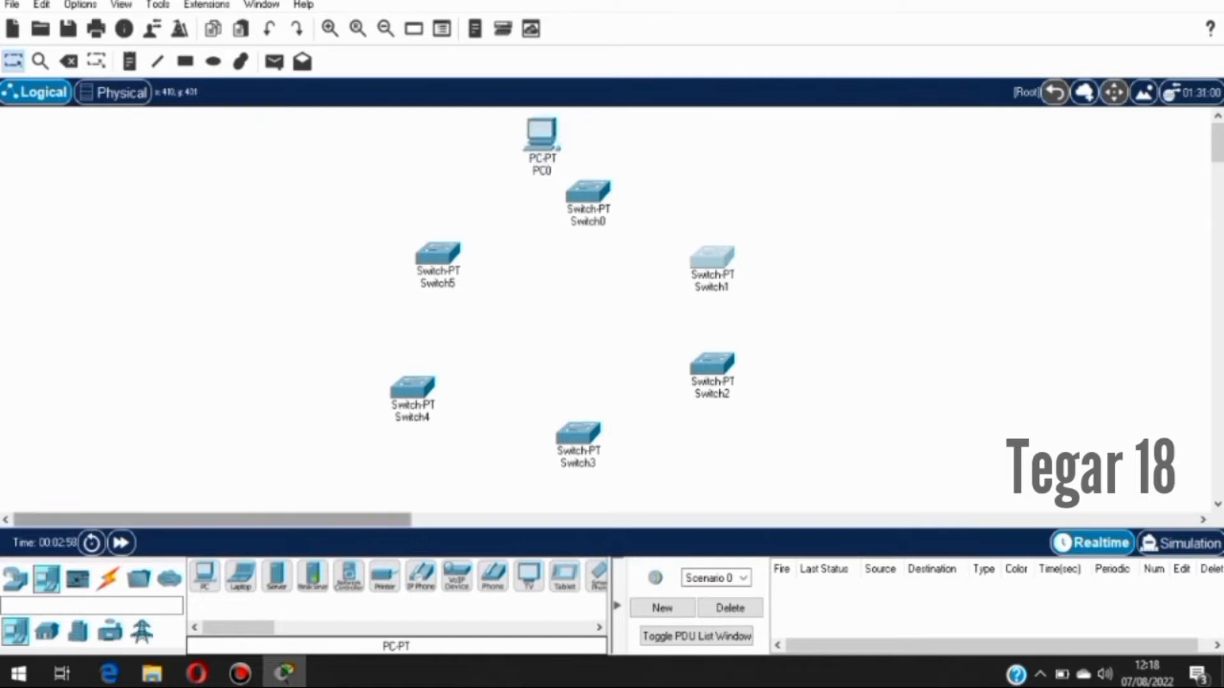
{"action": "left_click", "coordinate": [791, 206]}
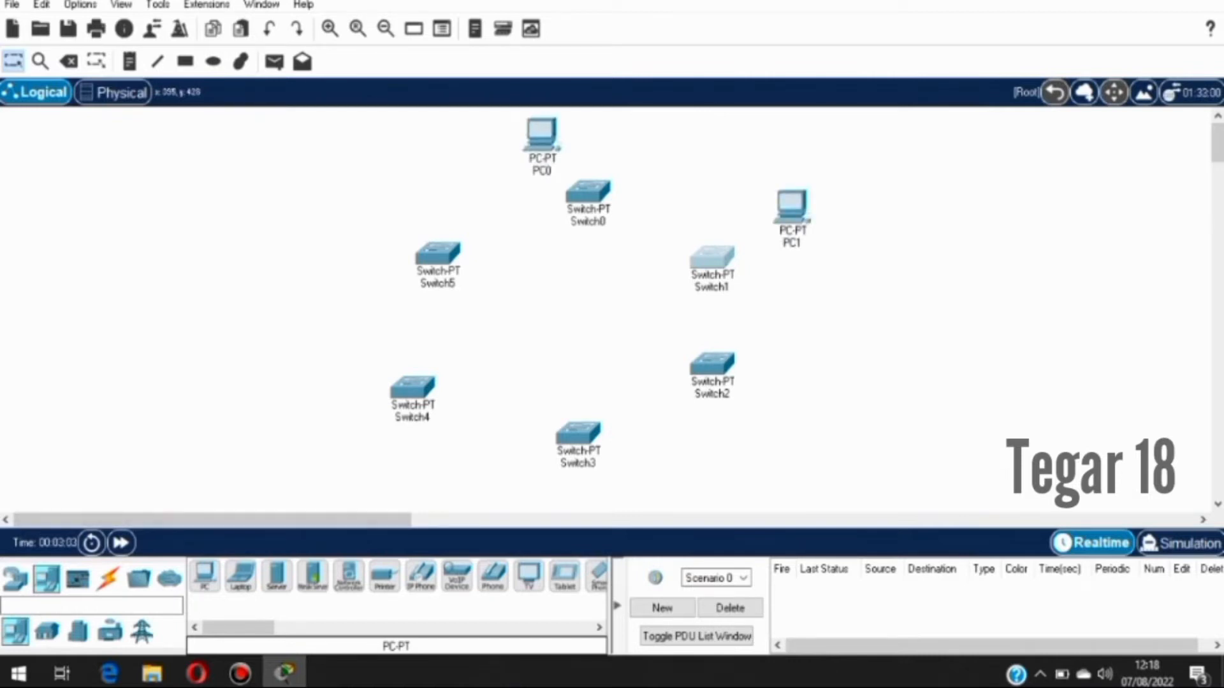
{"action": "left_click", "coordinate": [832, 377]}
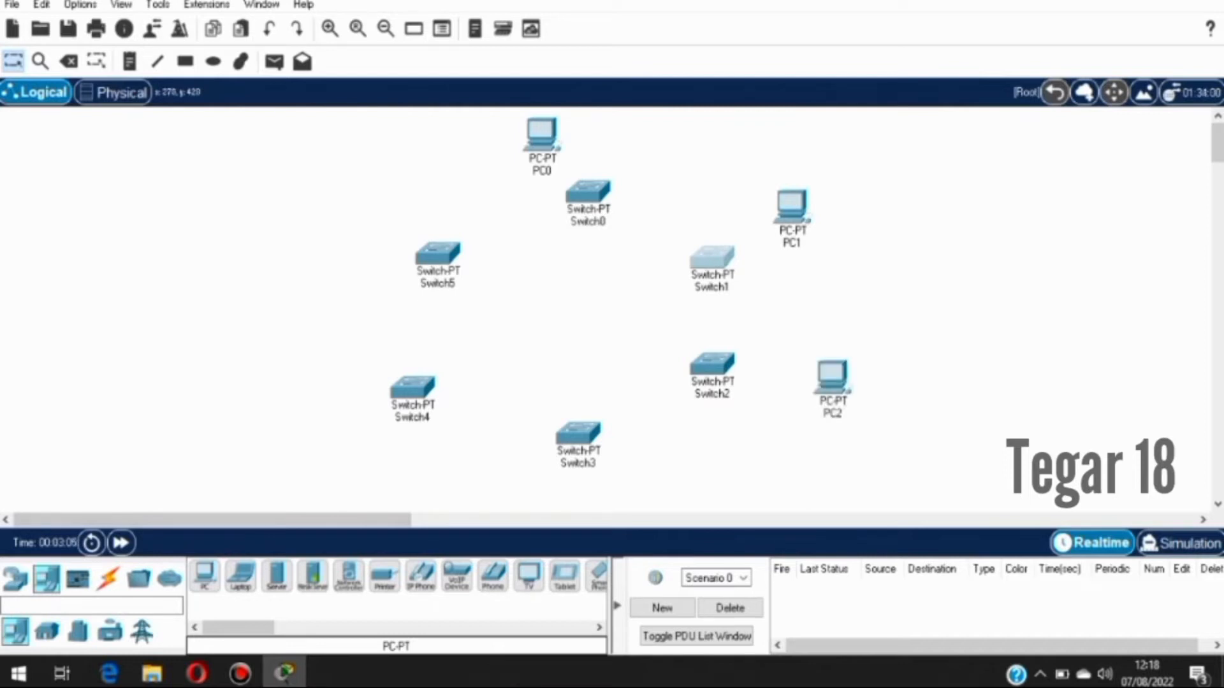
{"action": "left_click", "coordinate": [482, 486]}
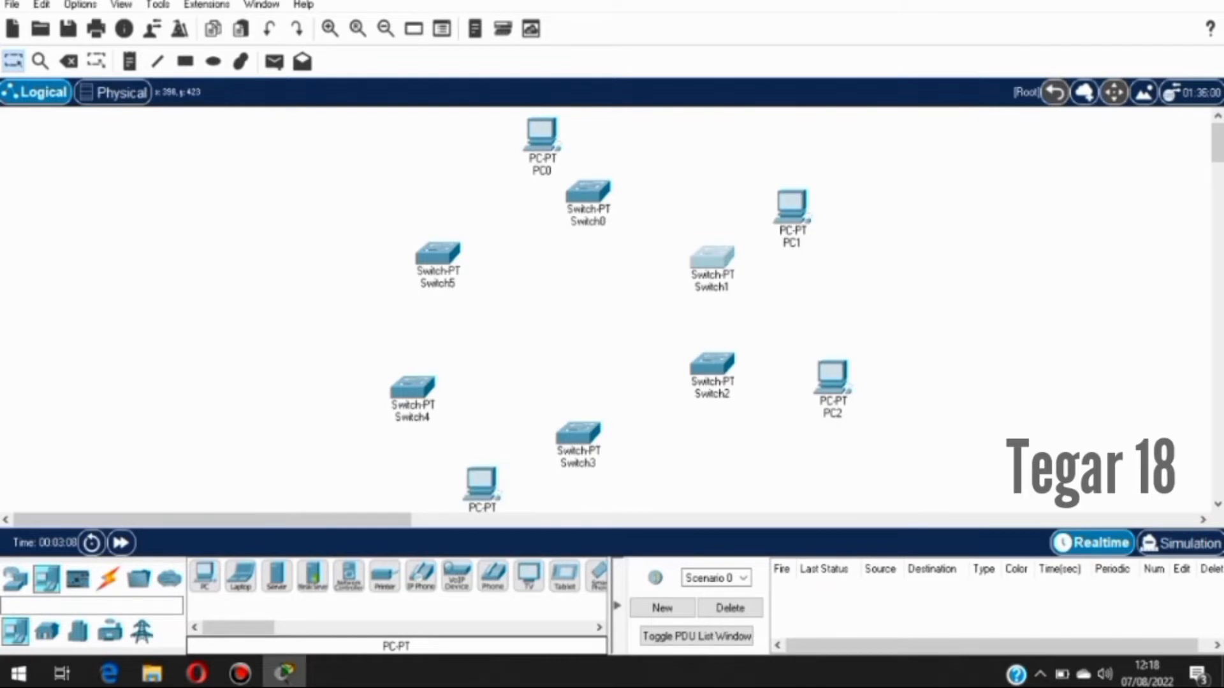
{"action": "left_click", "coordinate": [263, 406]}
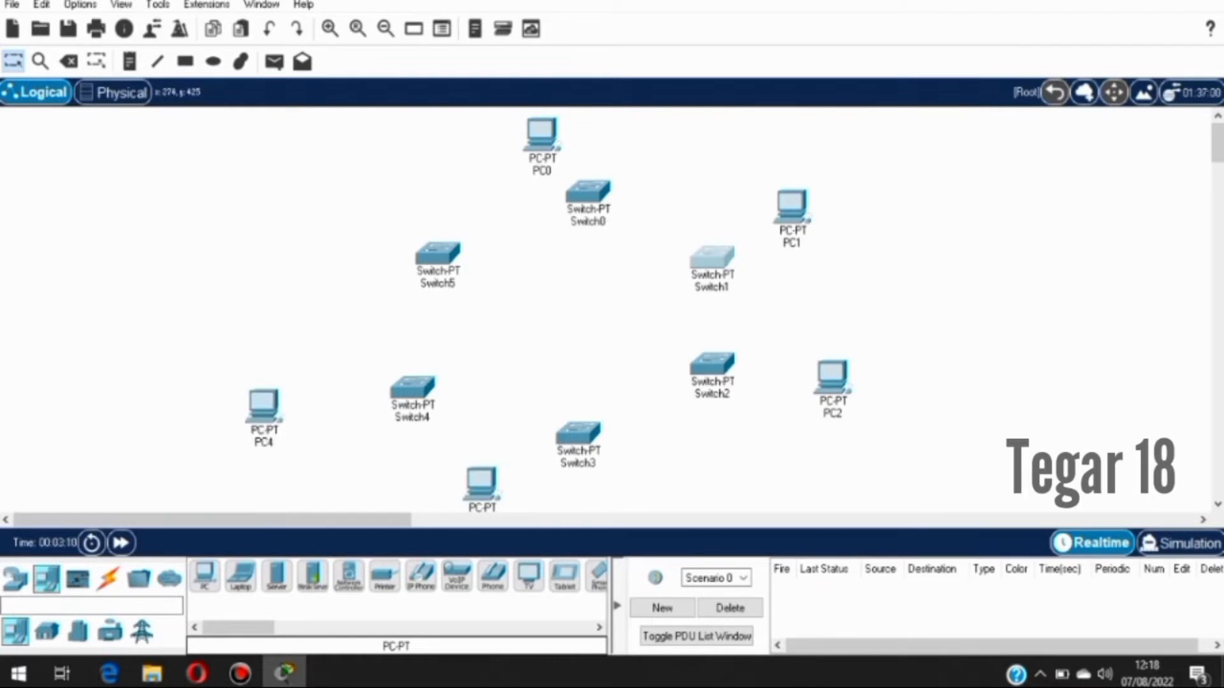
{"action": "left_click", "coordinate": [317, 211]}
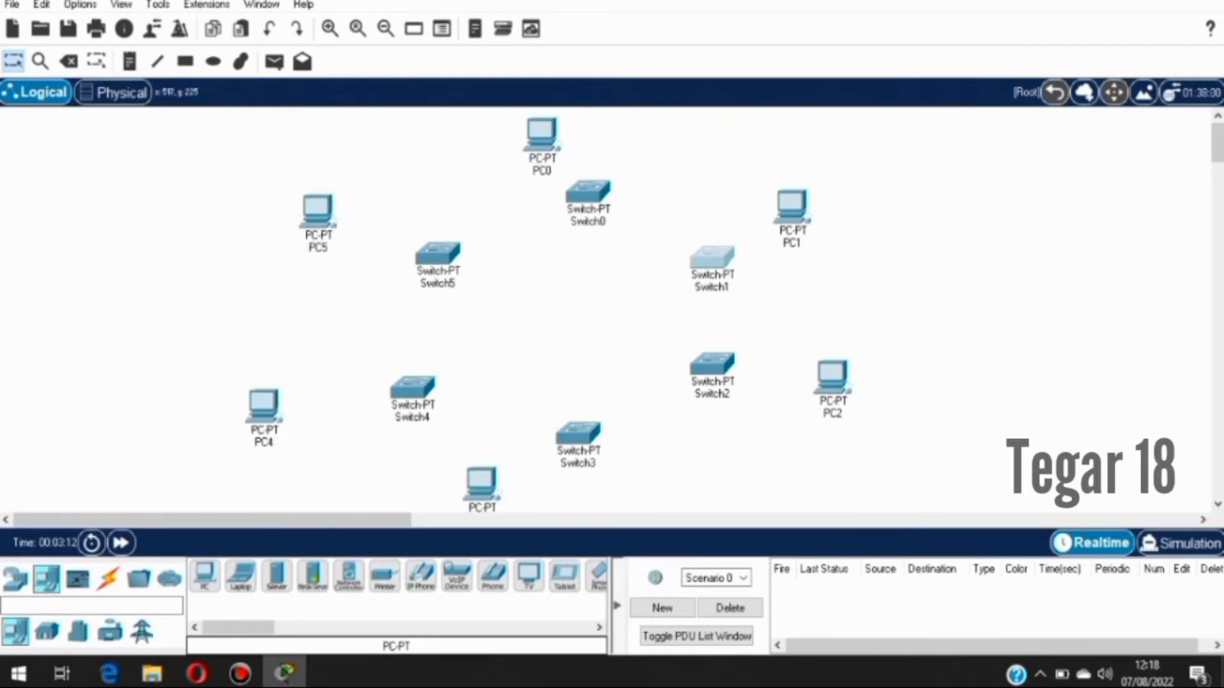
- Move the six switches closer together into an even, symmetrical hexagon
{"action": "left_click_drag", "start_coordinate": [413, 386], "coordinate": [435, 348]}
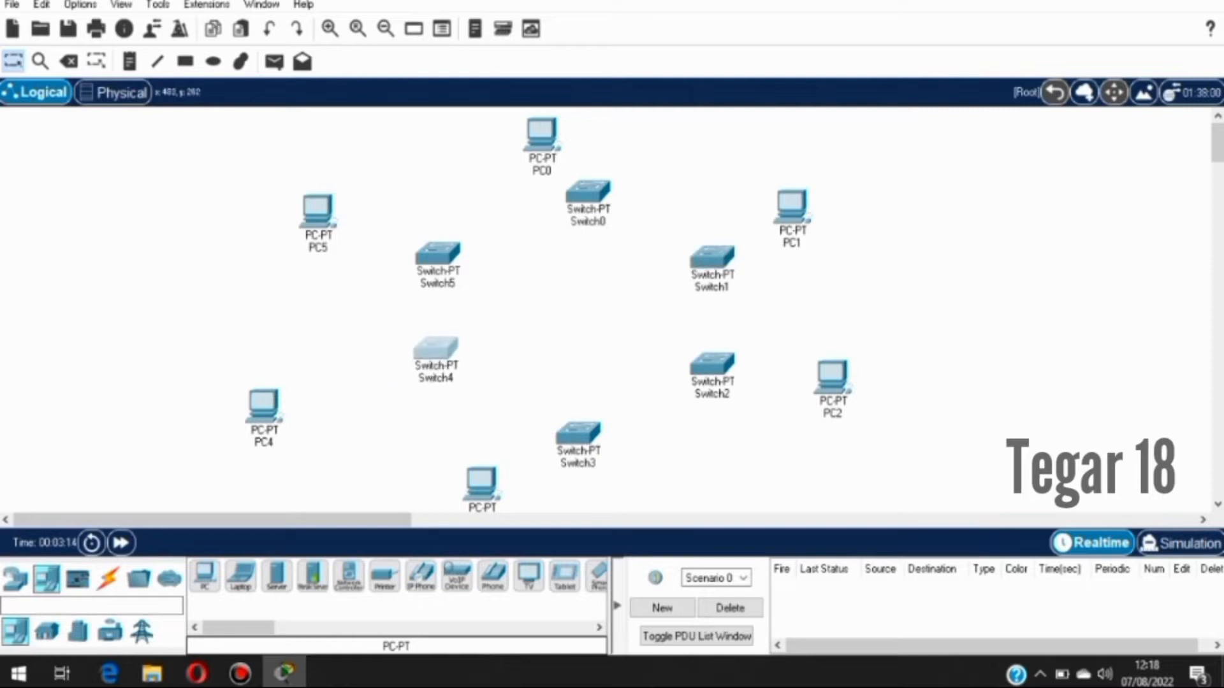
{"action": "left_click_drag", "start_coordinate": [438, 255], "coordinate": [445, 263]}
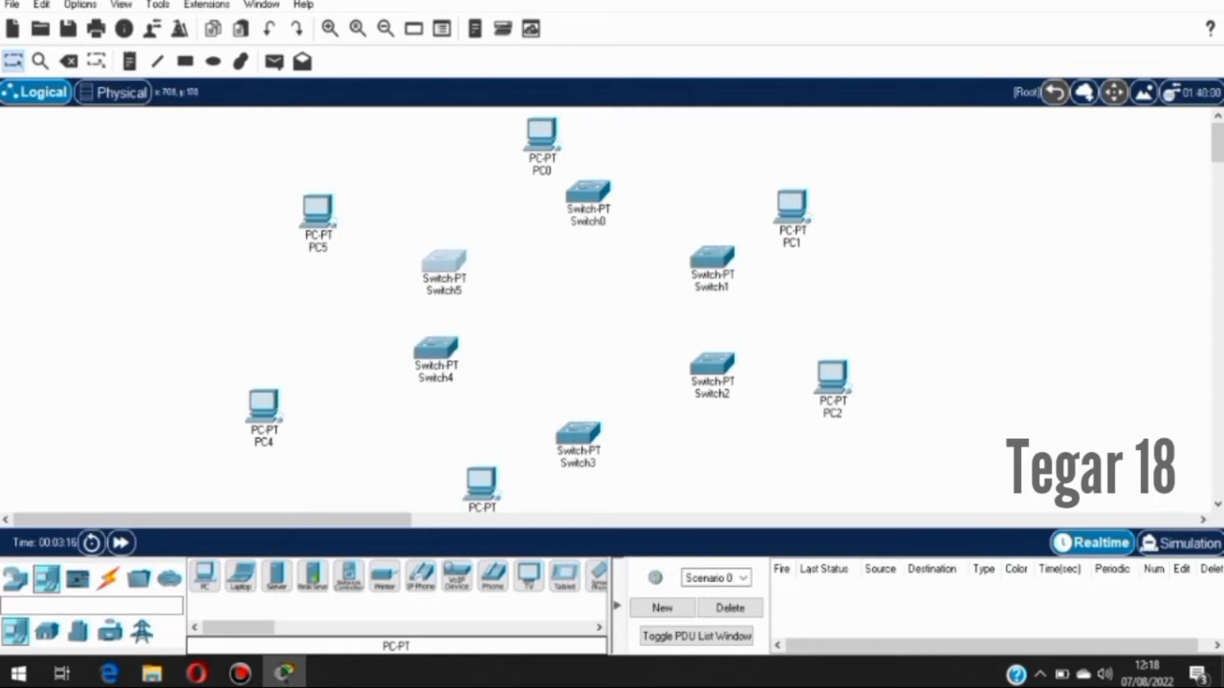
{"action": "left_click_drag", "start_coordinate": [712, 259], "coordinate": [704, 261]}
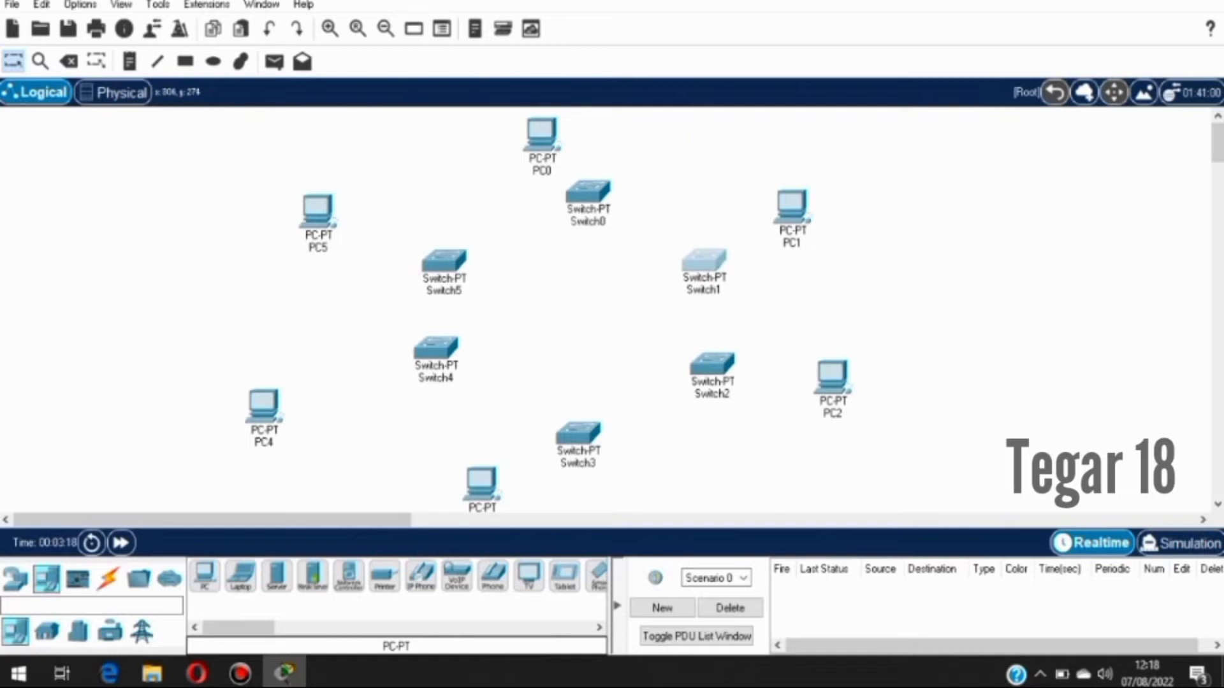
{"action": "left_click", "coordinate": [712, 365]}
{"action": "left_click_drag", "start_coordinate": [712, 365], "coordinate": [703, 349]}
{"action": "left_click_drag", "start_coordinate": [577, 435], "coordinate": [564, 407]}
{"action": "mouse_move", "coordinate": [588, 191]}
{"action": "left_mouse_down"}
{"action": "mouse_move", "coordinate": [571, 213]}
{"action": "mouse_move", "coordinate": [572, 199]}
{"action": "left_mouse_up"}
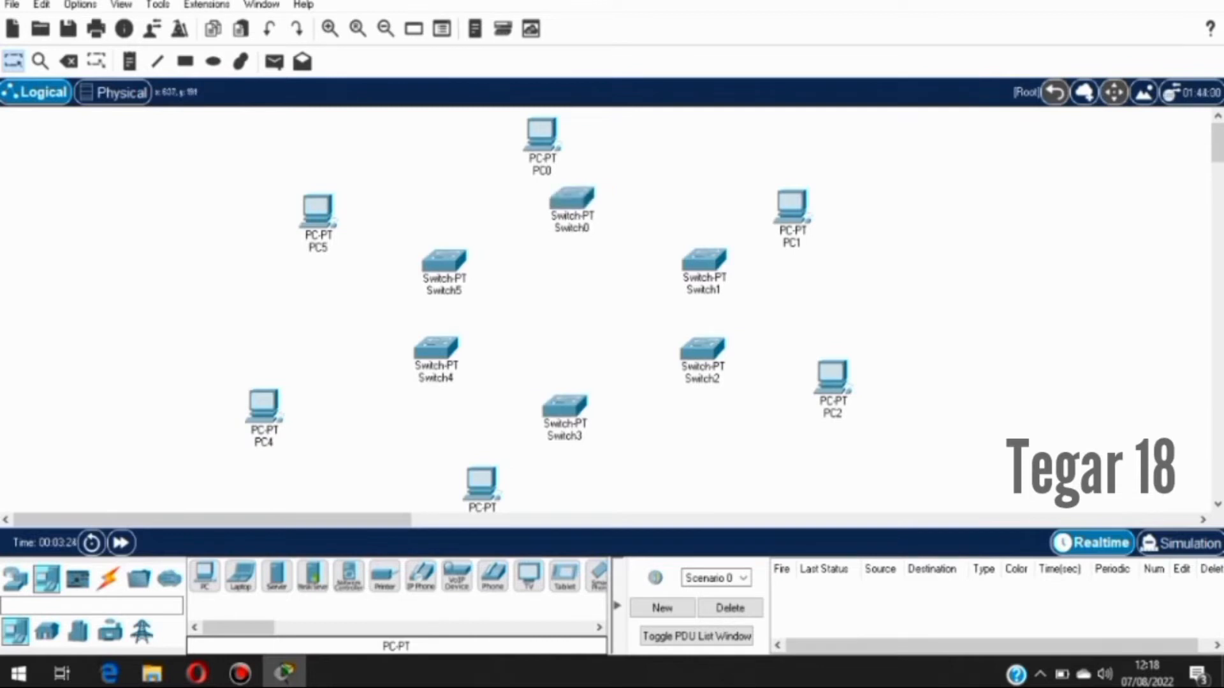
- Spread the PCs around the hexagon, with PC0 up and left of Switch0 and the lowest PC down and right of Switch3
{"action": "left_click_drag", "start_coordinate": [541, 132], "coordinate": [447, 135]}
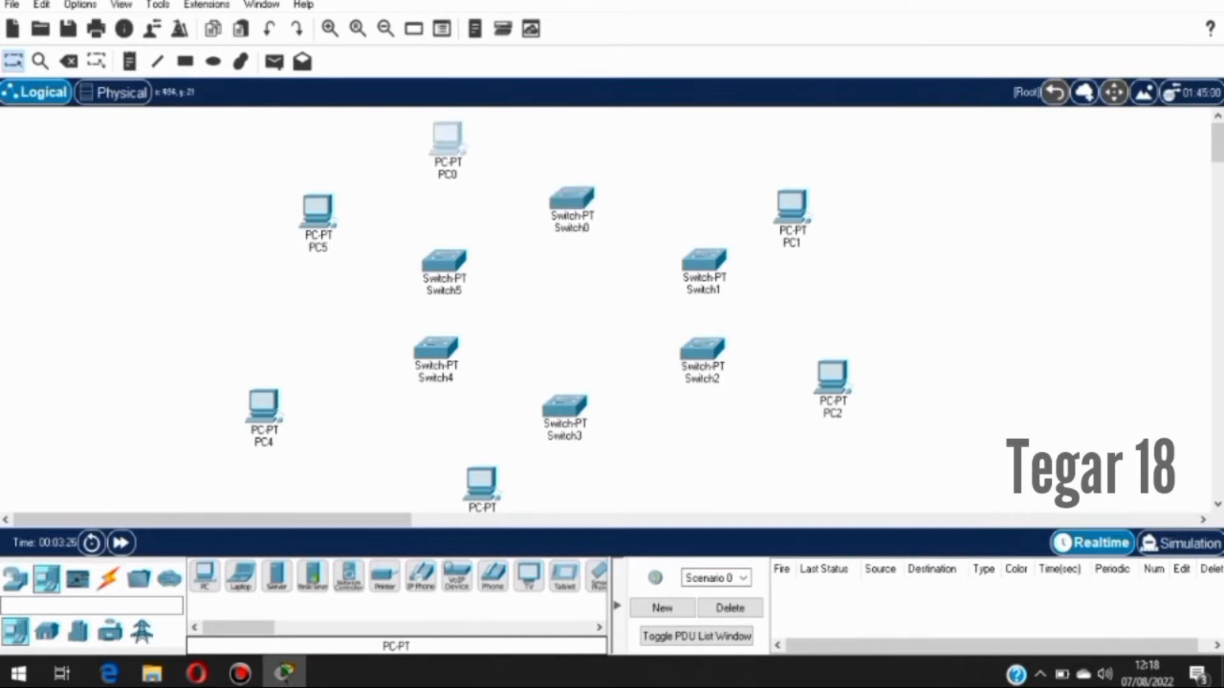
{"action": "left_click_drag", "start_coordinate": [317, 209], "coordinate": [319, 237]}
{"action": "left_click_drag", "start_coordinate": [264, 407], "coordinate": [338, 411]}
{"action": "left_click_drag", "start_coordinate": [481, 483], "coordinate": [676, 483]}
{"action": "left_click_drag", "start_coordinate": [792, 204], "coordinate": [761, 162]}
{"action": "left_click_drag", "start_coordinate": [832, 375], "coordinate": [863, 300]}
{"action": "left_click_drag", "start_coordinate": [272, 112], "coordinate": [920, 508]}
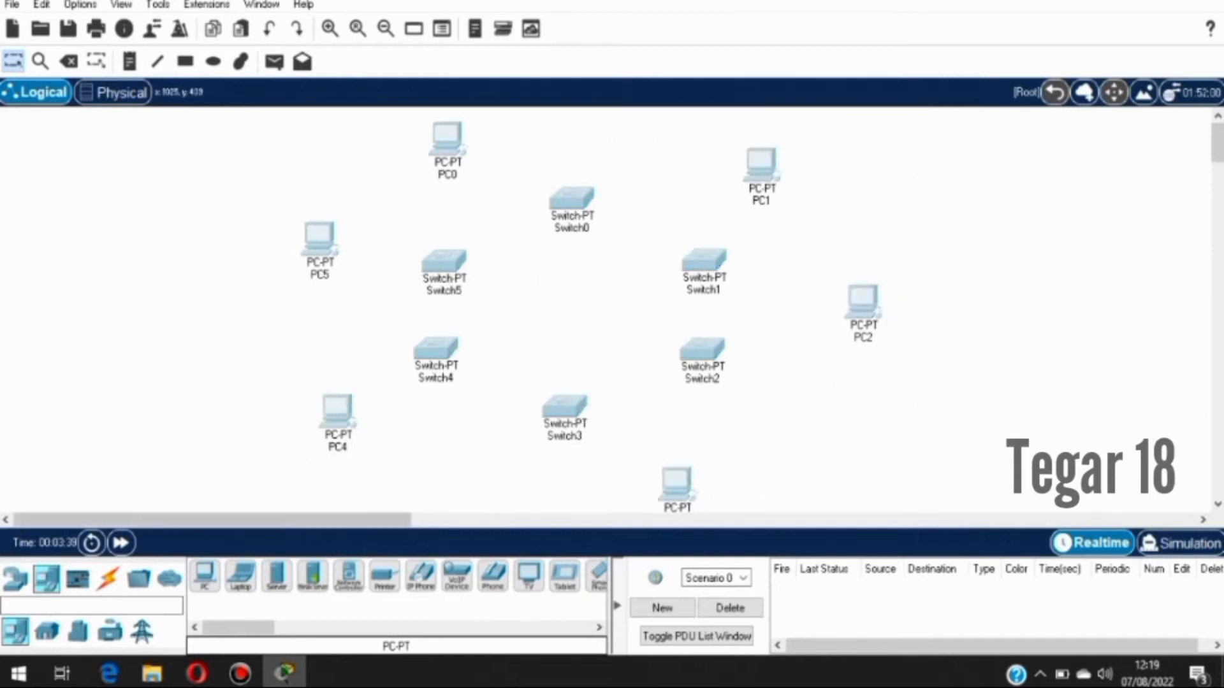
{"action": "left_click", "coordinate": [839, 395]}
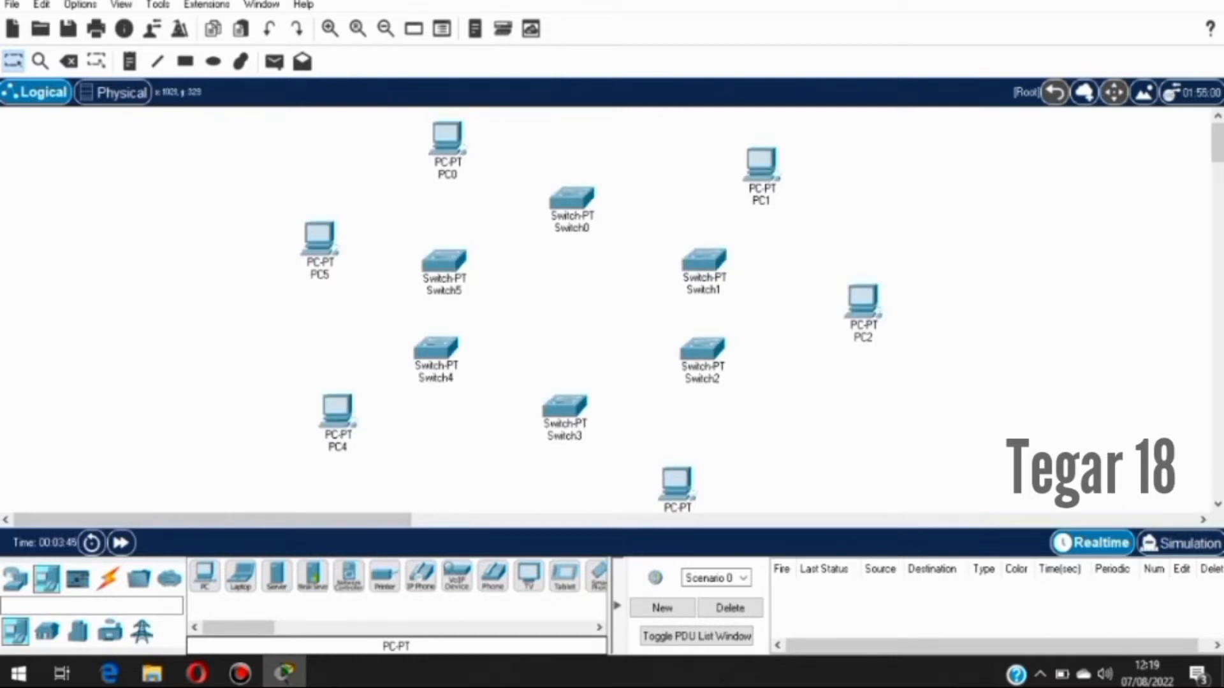
- Move PC4, PC1 and PC2 outward beside Switch4, Switch1 and Switch2 respectively
{"action": "left_click_drag", "start_coordinate": [337, 410], "coordinate": [309, 369]}
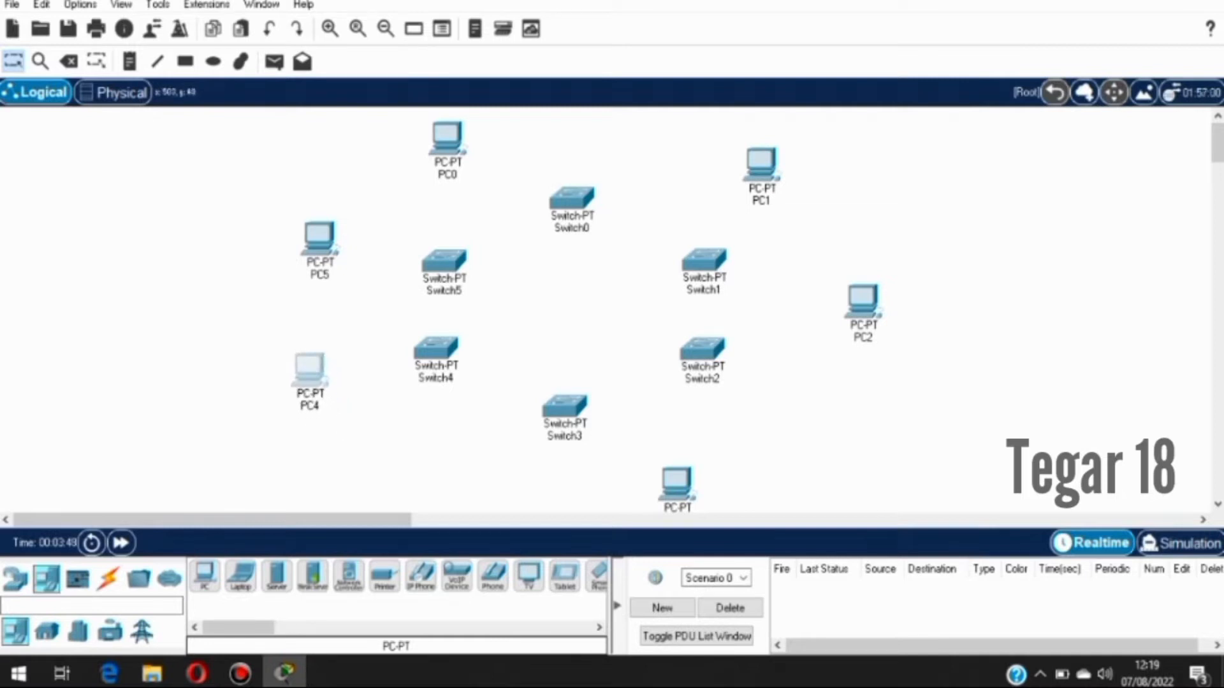
{"action": "left_click_drag", "start_coordinate": [761, 162], "coordinate": [820, 246]}
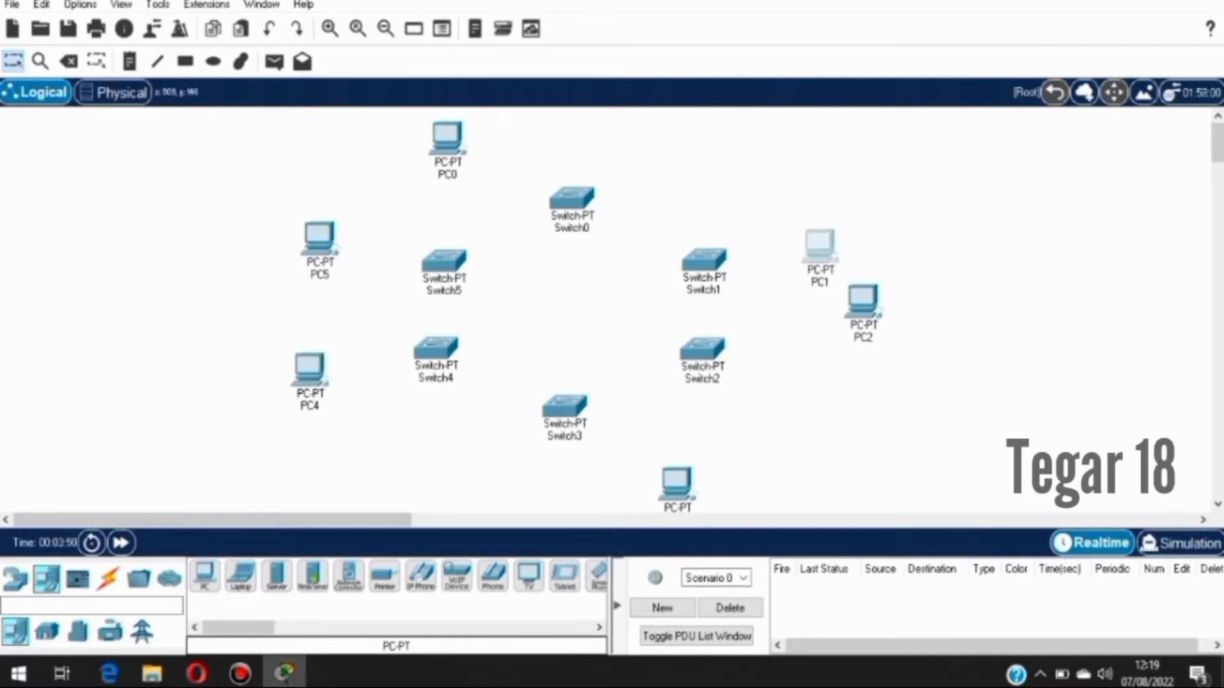
{"action": "left_click_drag", "start_coordinate": [863, 300], "coordinate": [819, 347]}
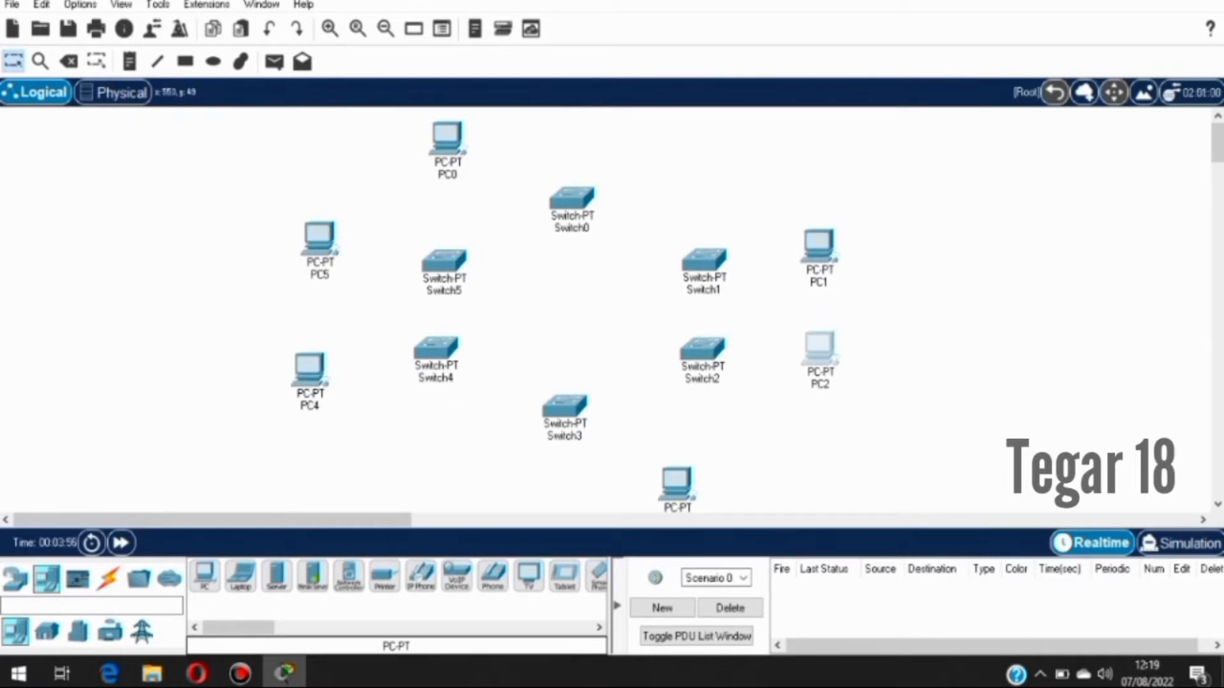
- Connect Switch5 to PC5 and Switch4 to PC4 using the Automatically Choose Connection Type cable
{"action": "left_click", "coordinate": [108, 578]}
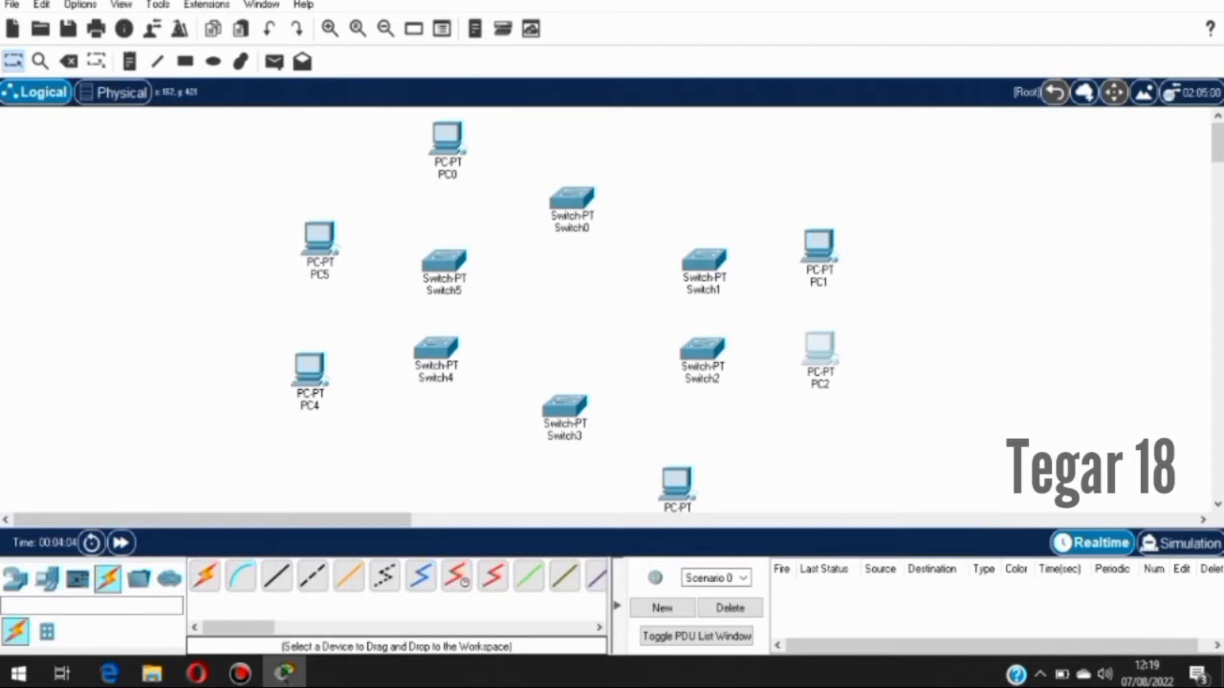
{"action": "left_click", "coordinate": [204, 577]}
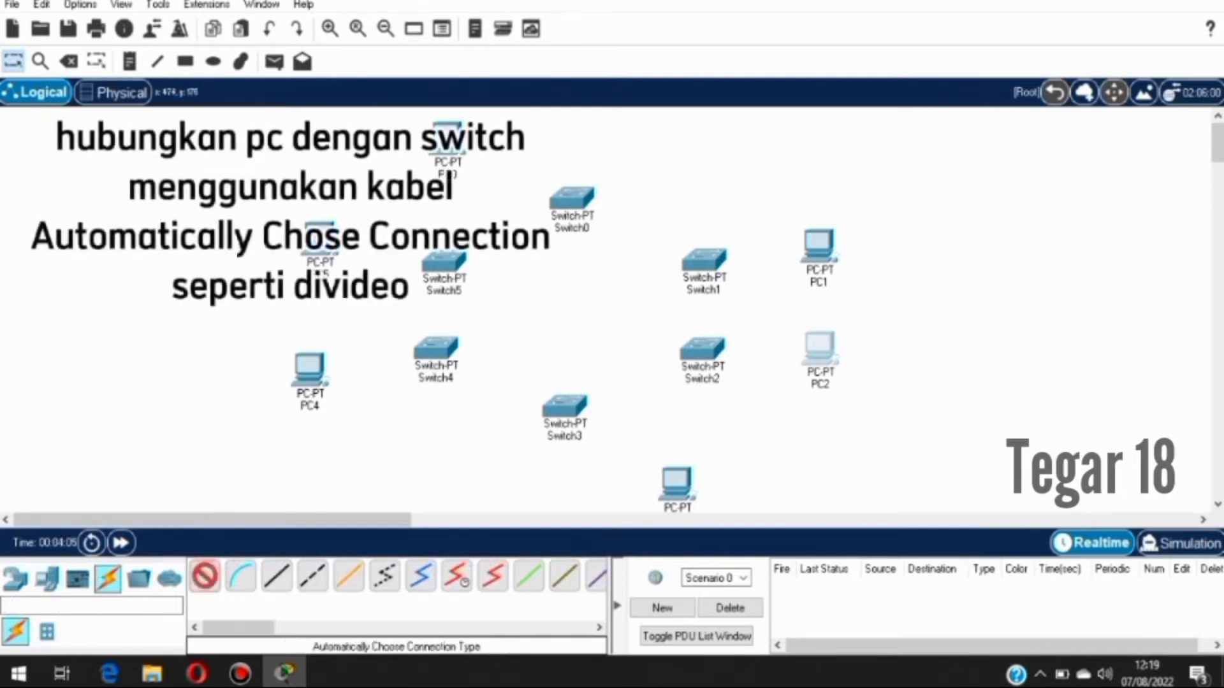
{"action": "left_click", "coordinate": [421, 255]}
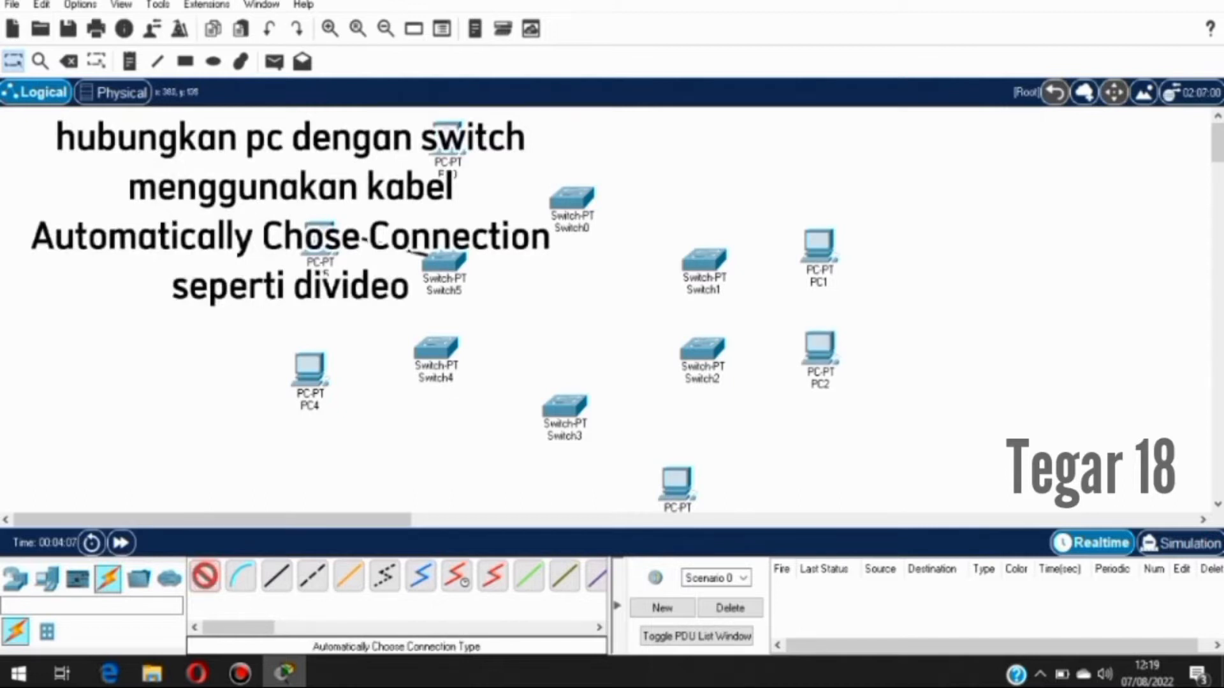
{"action": "left_click", "coordinate": [320, 237]}
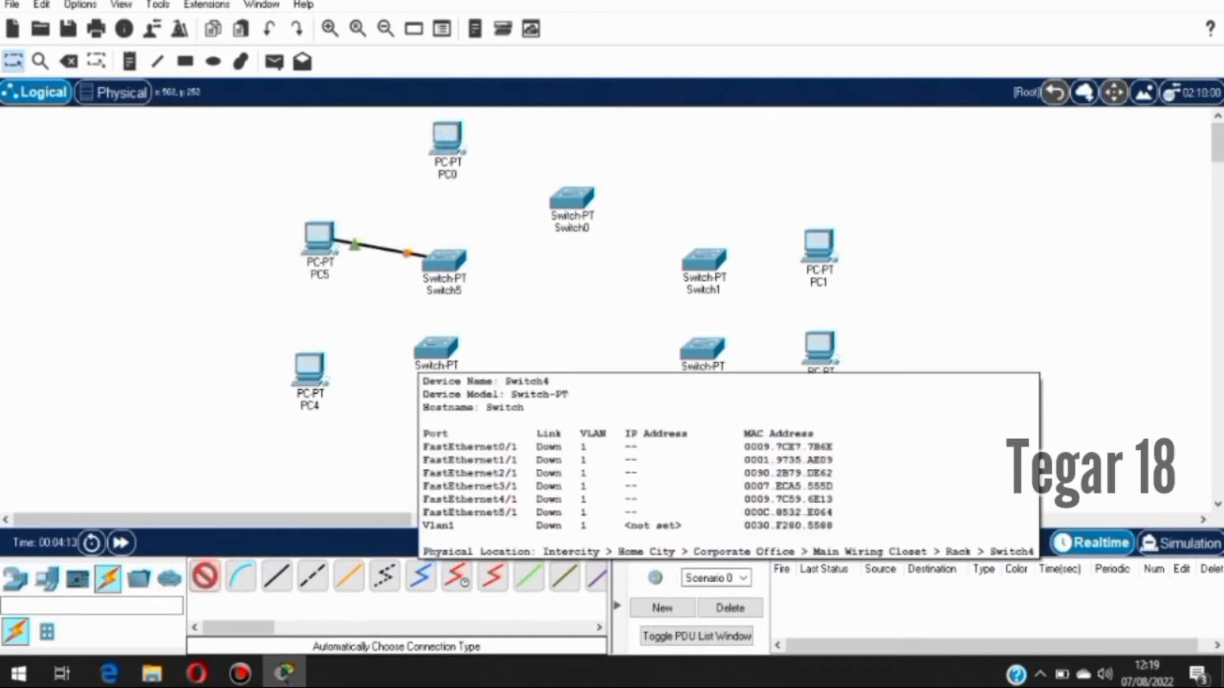
{"action": "left_click", "coordinate": [435, 349]}
{"action": "left_click", "coordinate": [311, 373]}
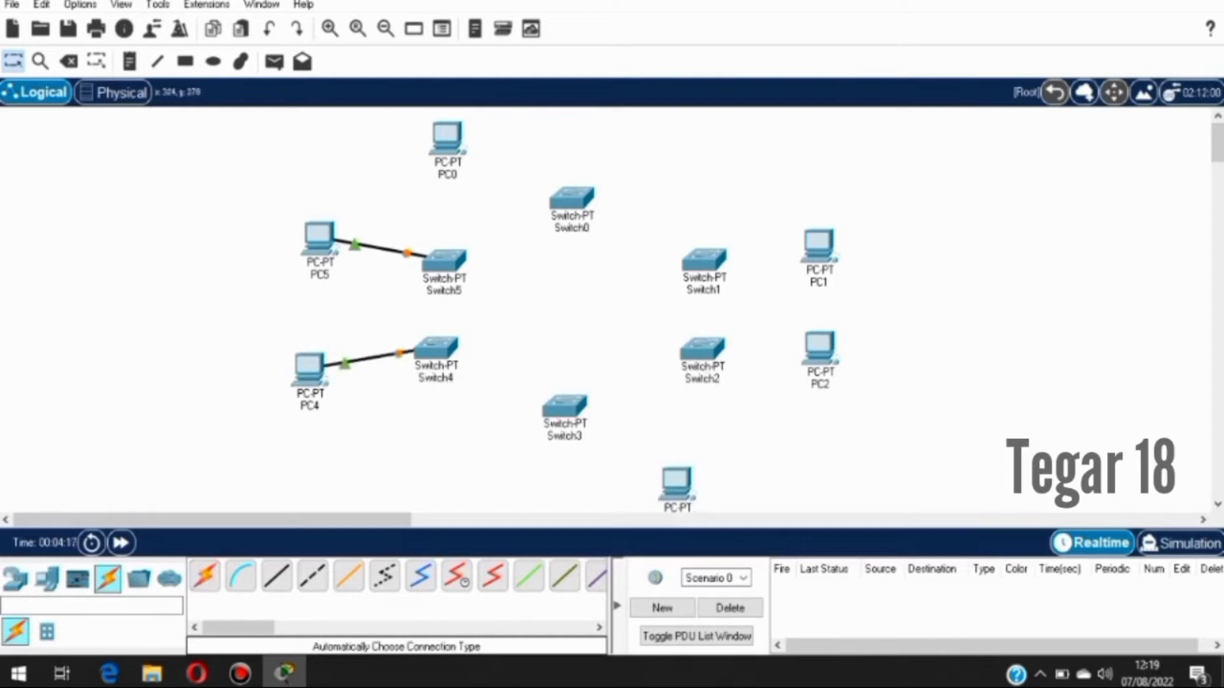
- Connect Switch3 to the lowest PC and Switch2 to PC2 with automatically chosen cables
{"action": "left_click", "coordinate": [205, 576]}
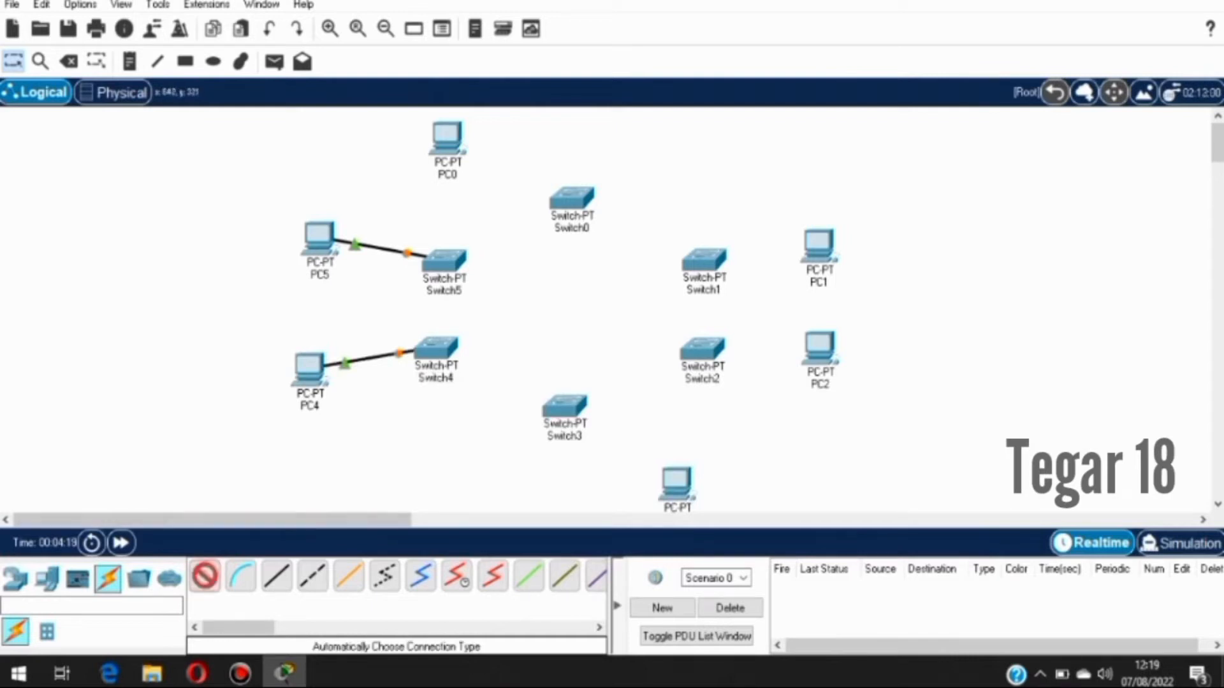
{"action": "left_click", "coordinate": [565, 406]}
{"action": "left_click", "coordinate": [676, 482]}
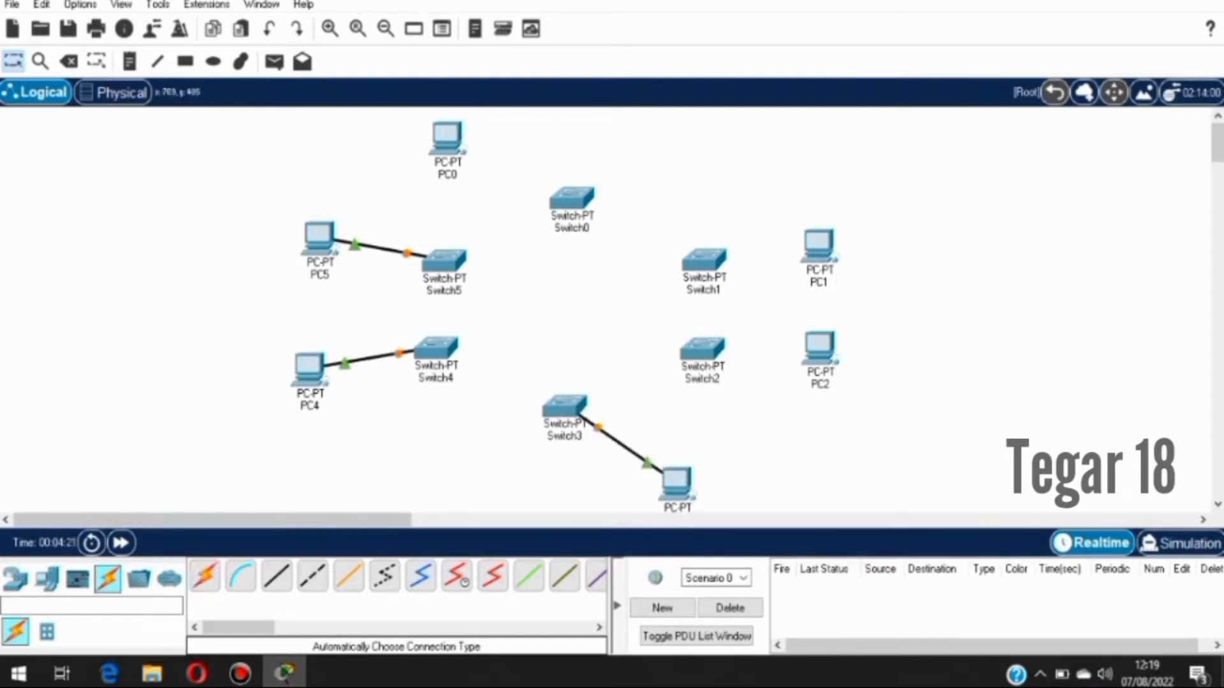
{"action": "left_click", "coordinate": [205, 576]}
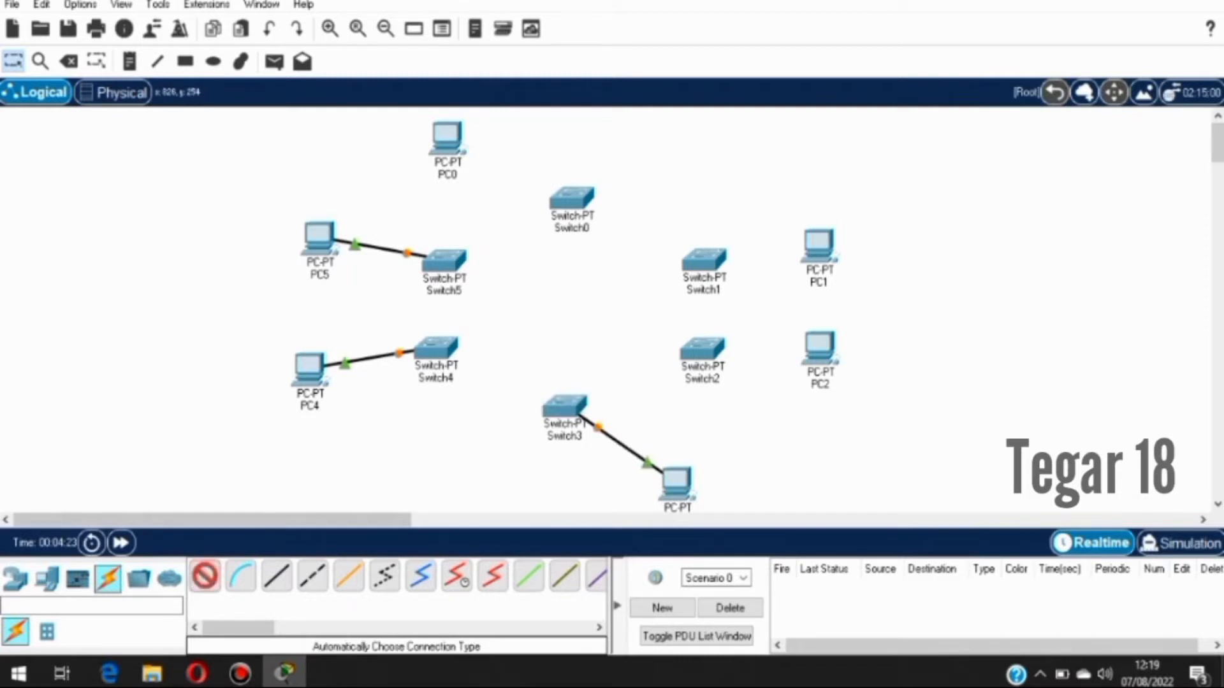
{"action": "left_click", "coordinate": [703, 349]}
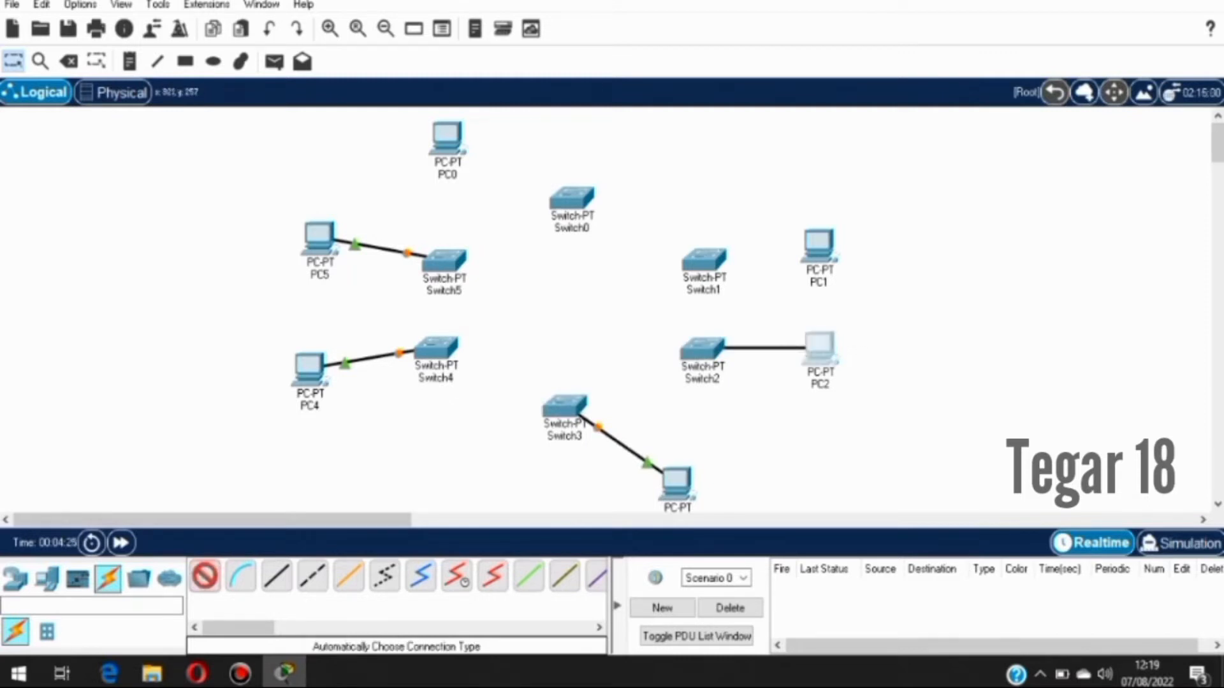
{"action": "left_click", "coordinate": [820, 348]}
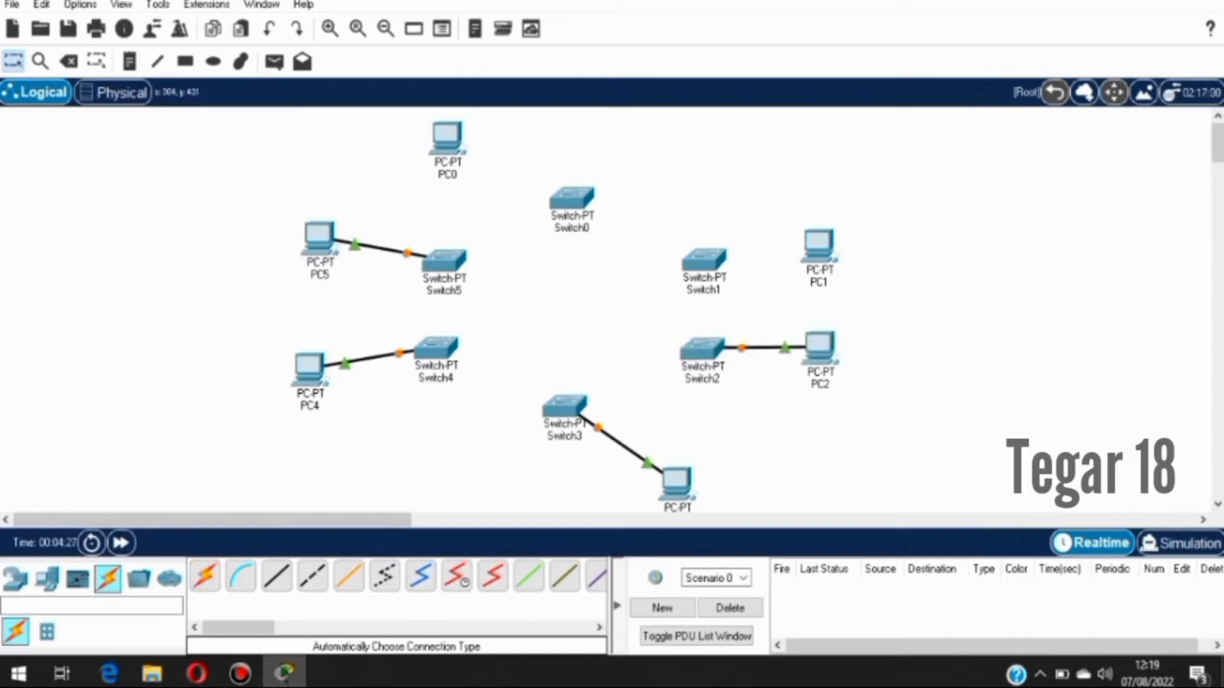
- Connect Switch1 to PC1 with an automatically chosen cable
{"action": "left_click", "coordinate": [205, 576]}
{"action": "left_click", "coordinate": [703, 260]}
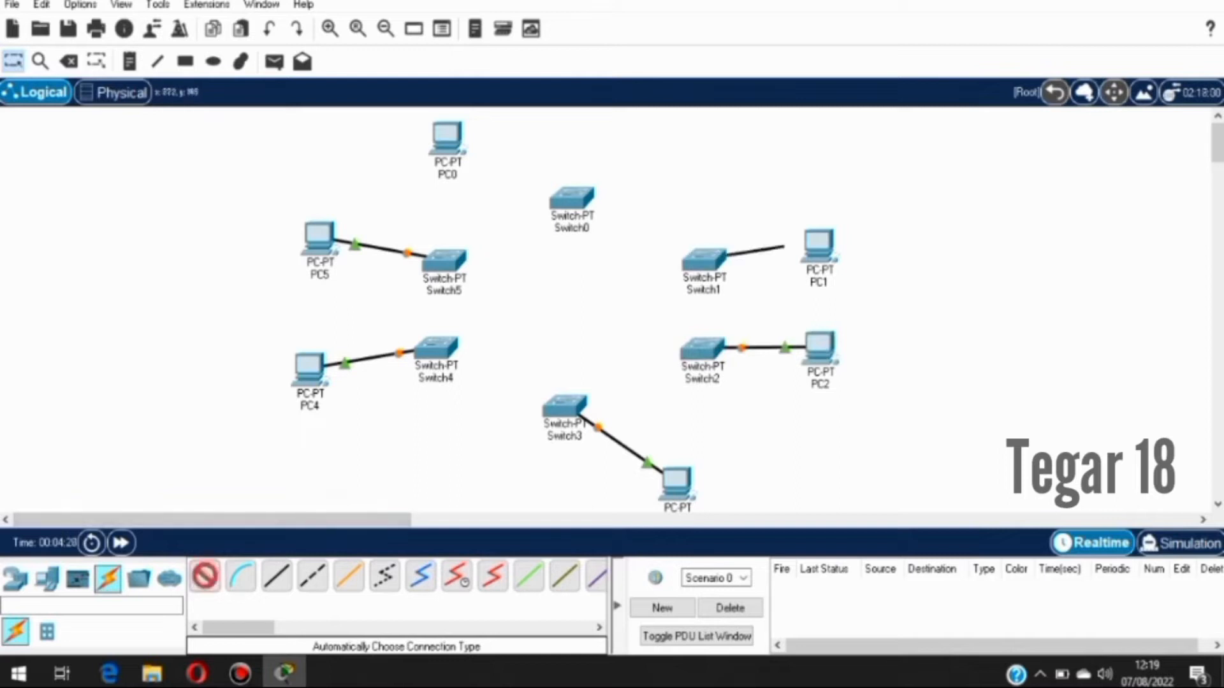
{"action": "left_click", "coordinate": [818, 243]}
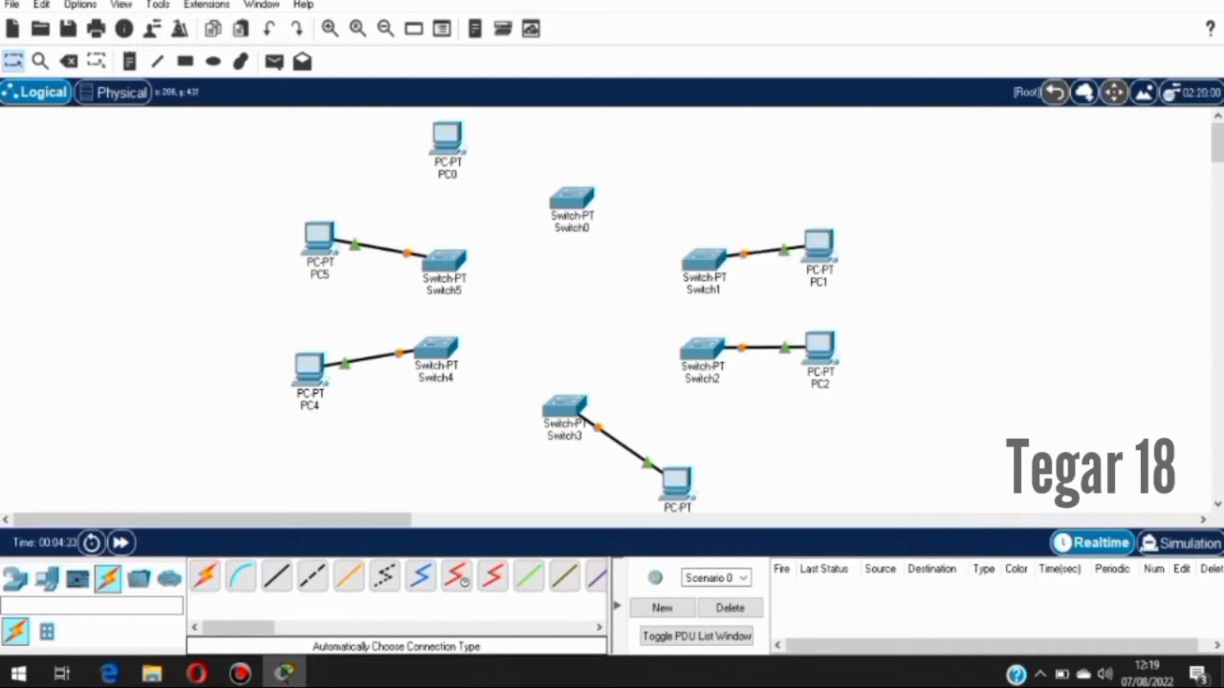
- Connect Switch0 to PC0 with an automatically chosen cable
{"action": "left_click", "coordinate": [205, 576]}
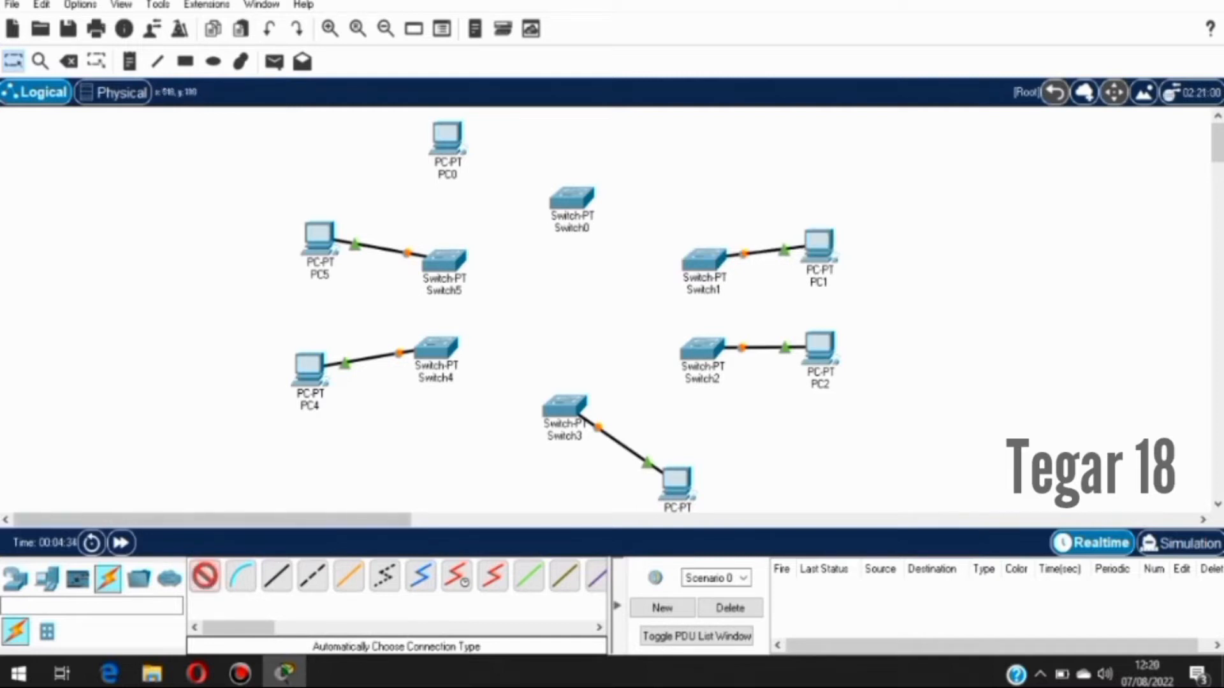
{"action": "left_click", "coordinate": [571, 198]}
{"action": "left_click", "coordinate": [446, 137]}
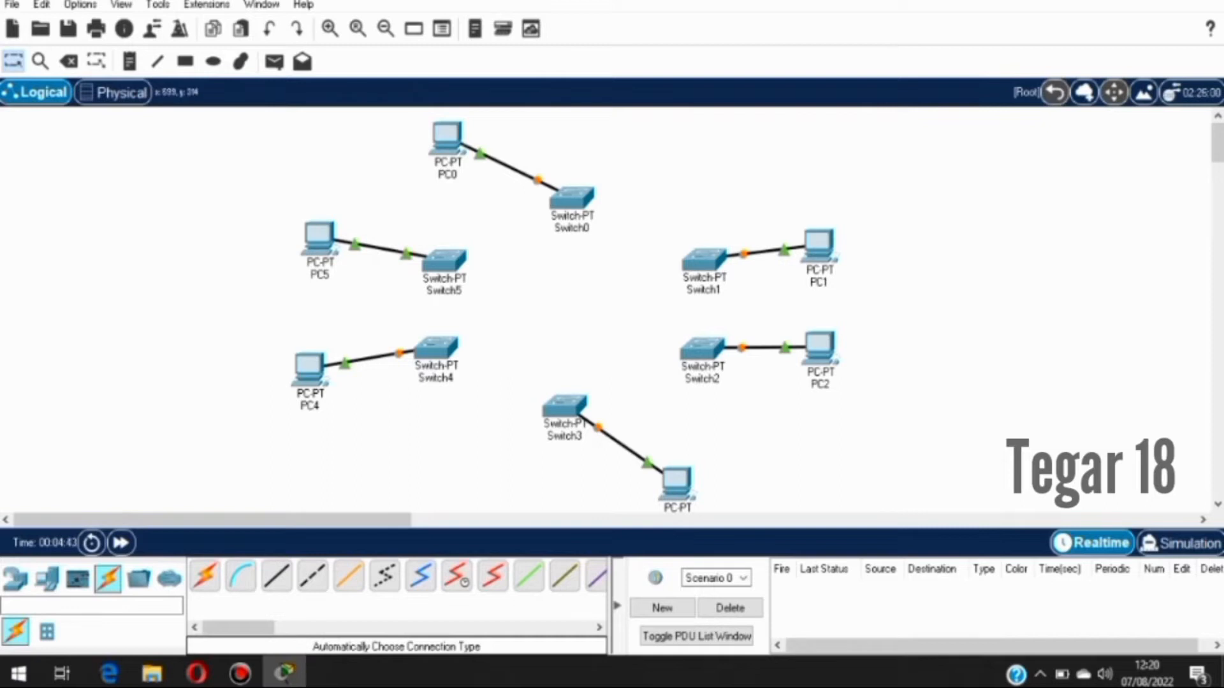
- Move PC3 directly below Switch3 and shift Switch3 slightly upward to separate the two devices
{"action": "left_click_drag", "start_coordinate": [677, 484], "coordinate": [568, 473]}
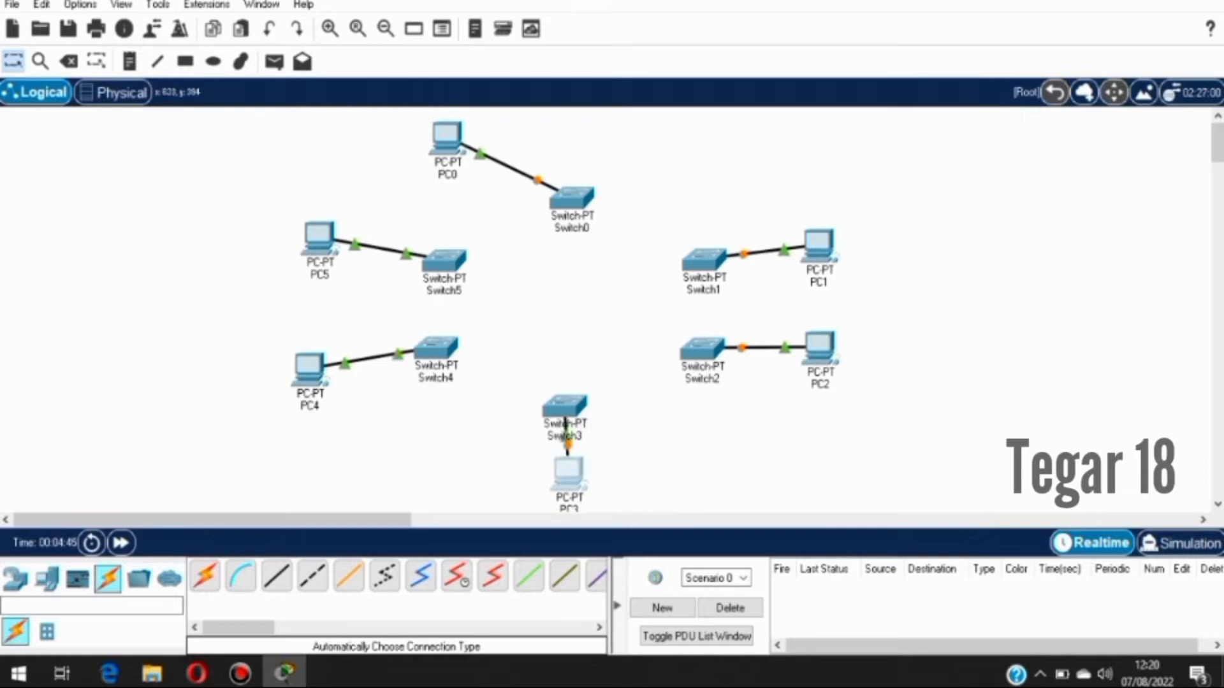
{"action": "mouse_move", "coordinate": [565, 403]}
{"action": "left_mouse_down"}
{"action": "mouse_move", "coordinate": [565, 359]}
{"action": "mouse_move", "coordinate": [571, 383]}
{"action": "left_mouse_up"}
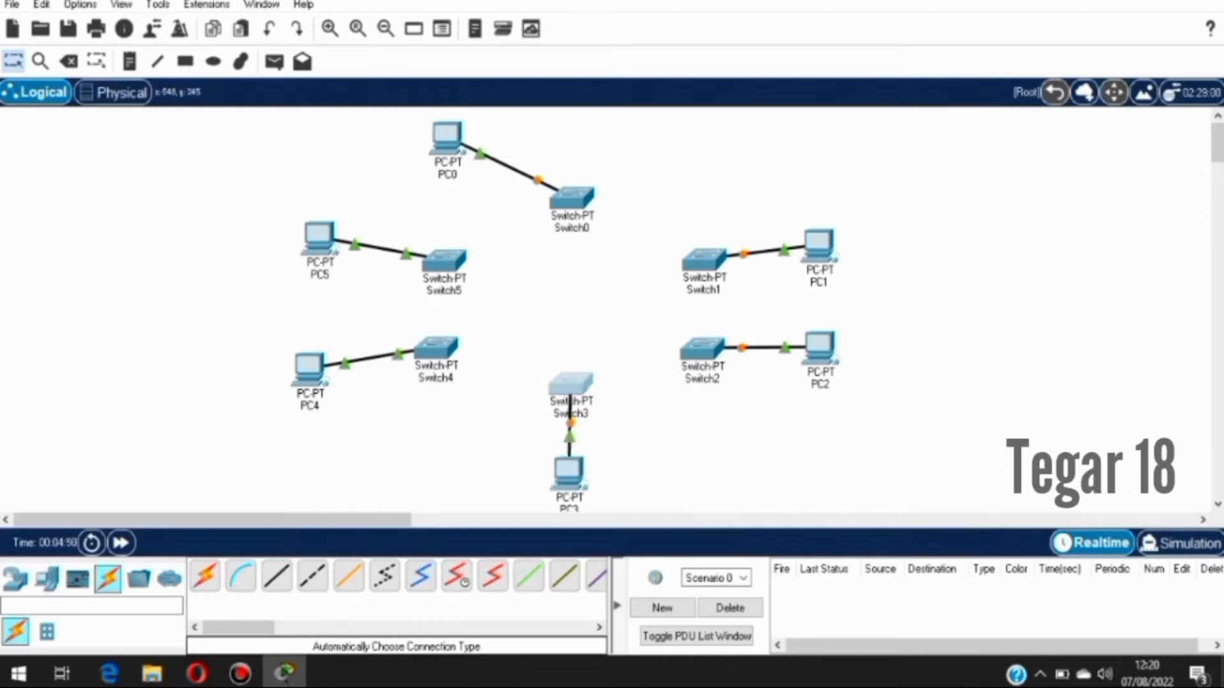
{"action": "left_click_drag", "start_coordinate": [486, 433], "coordinate": [489, 315]}
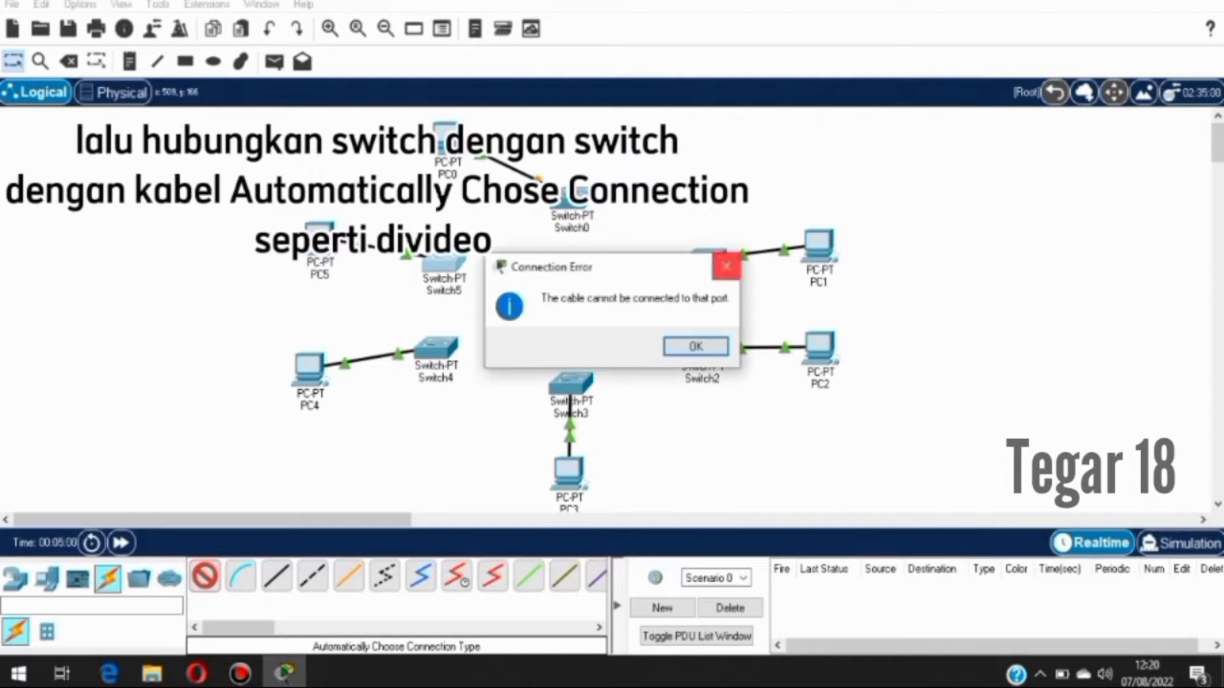
- Dismiss the connection error and link Switch5 to Switch0 and Switch4 with automatically chosen cables
{"action": "key", "text": "Return"}
{"action": "left_click", "coordinate": [593, 196]}
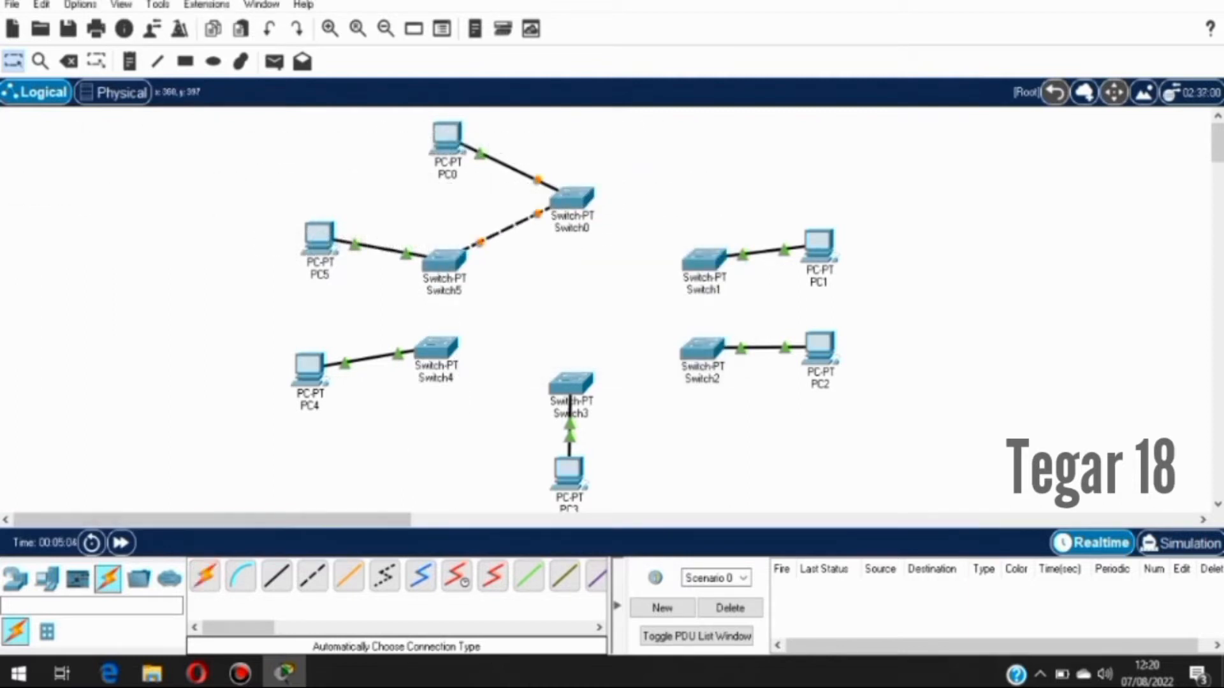
{"action": "left_click", "coordinate": [204, 577]}
{"action": "left_click", "coordinate": [444, 264]}
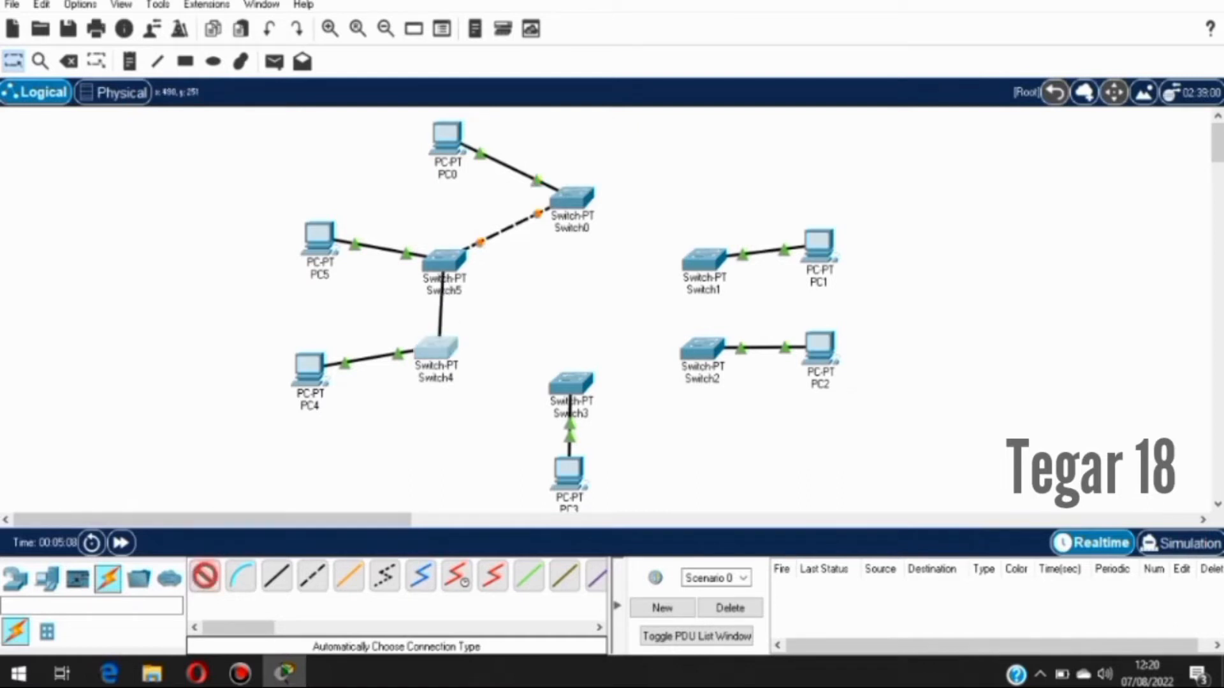
{"action": "left_click", "coordinate": [436, 348]}
- Move PC3 diagonally down and to the right of Switch3, and connect Switch5 to Switch1 with an automatically chosen cable
{"action": "left_click_drag", "start_coordinate": [568, 471], "coordinate": [687, 461]}
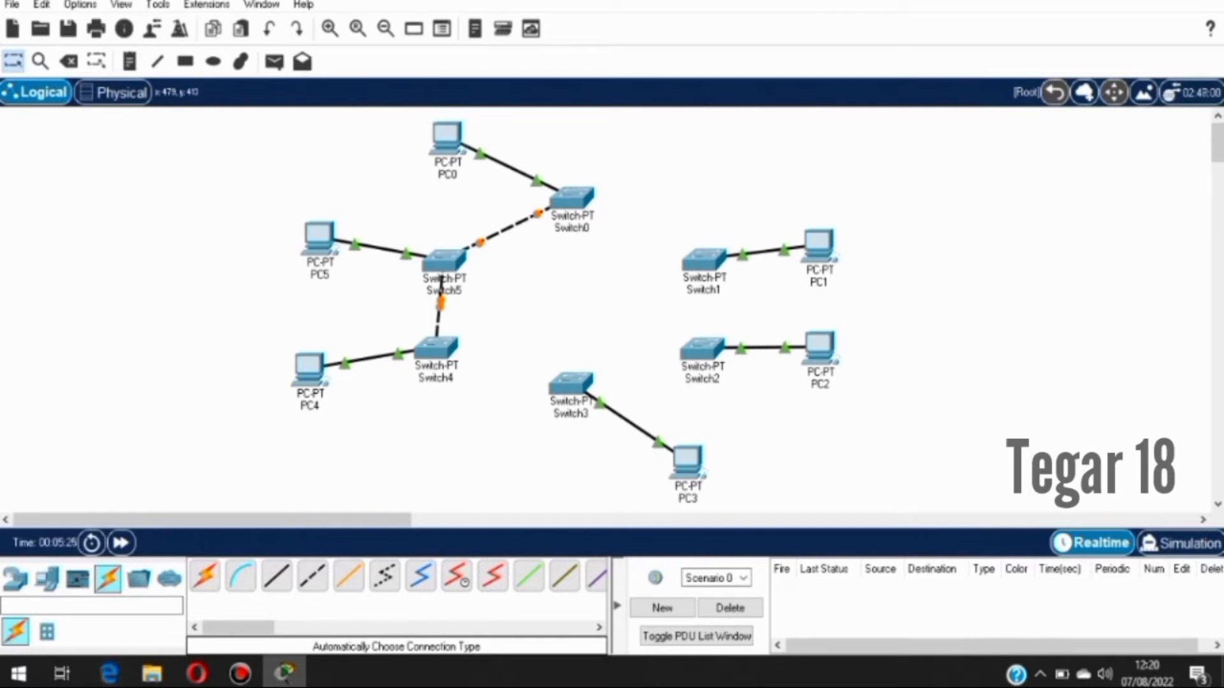
{"action": "left_click", "coordinate": [205, 577]}
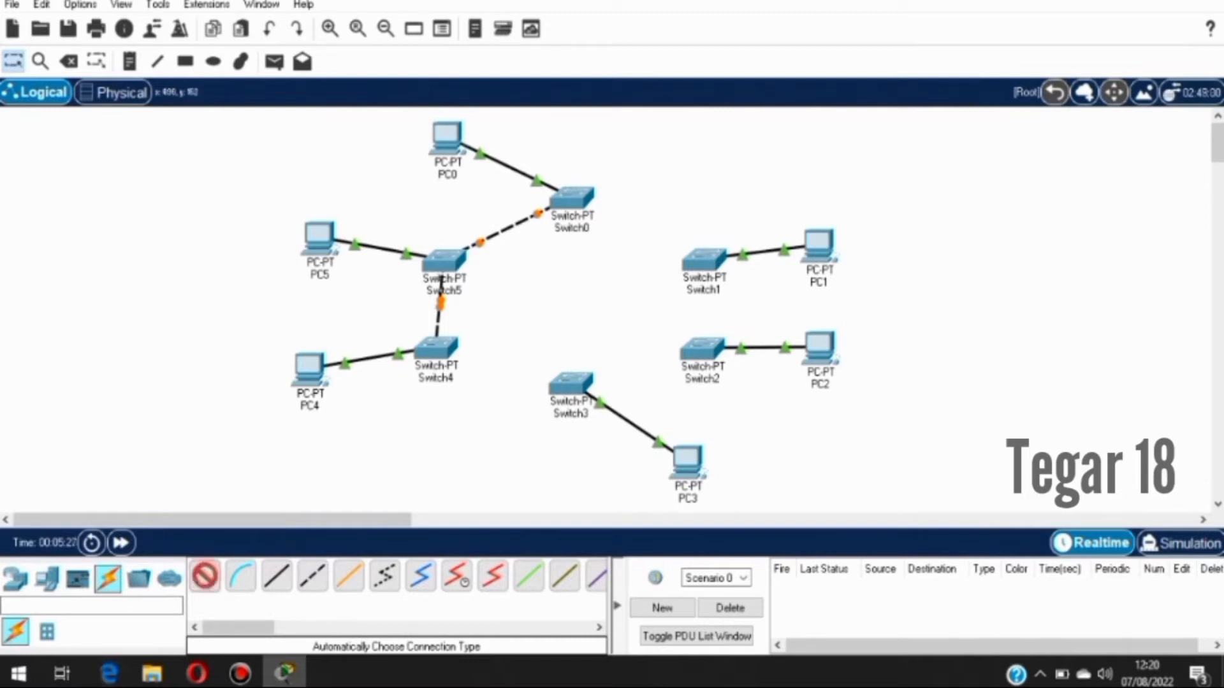
{"action": "left_click", "coordinate": [444, 261]}
{"action": "left_click", "coordinate": [704, 260]}
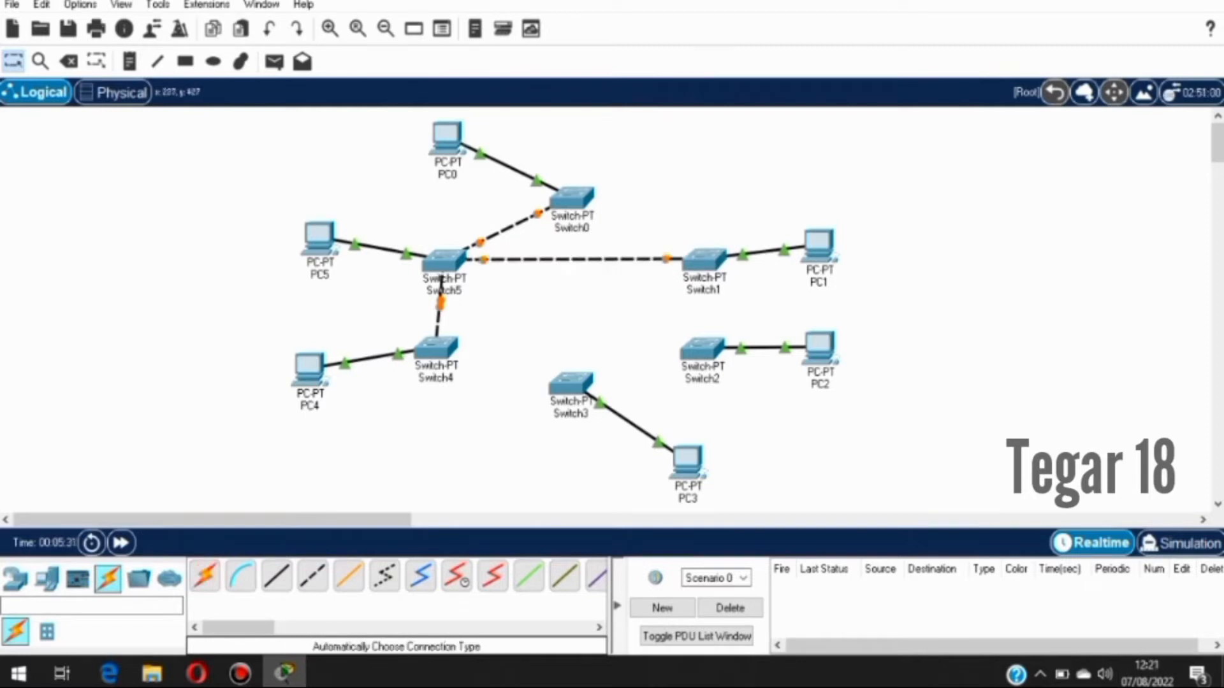
- Connect Switch5 to Switch2 and Switch4 to Switch3 with automatically chosen cables
{"action": "left_click", "coordinate": [206, 576]}
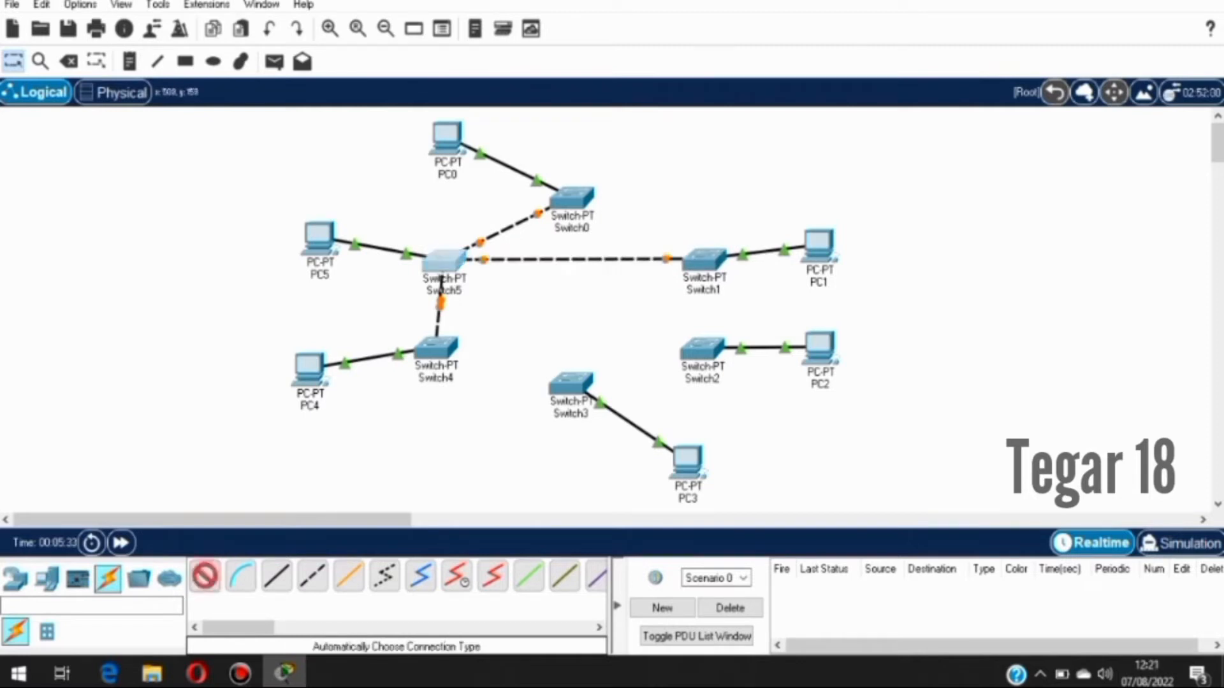
{"action": "left_click", "coordinate": [445, 260]}
{"action": "left_click", "coordinate": [702, 347]}
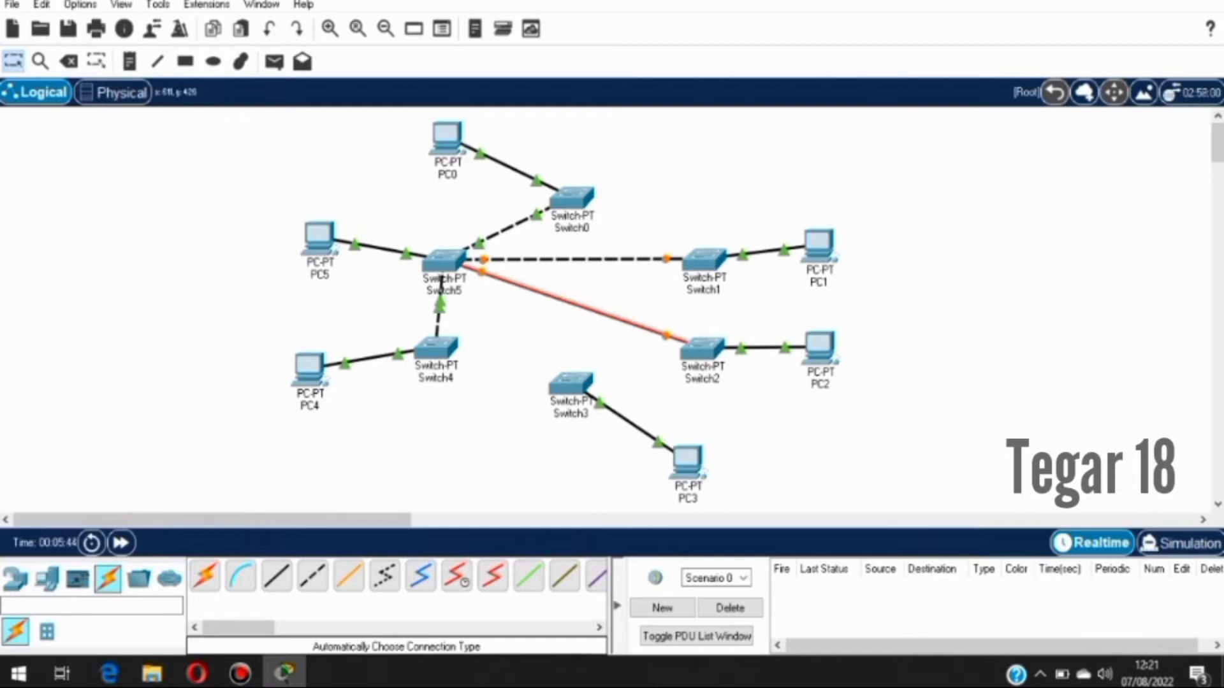
{"action": "left_click", "coordinate": [436, 349]}
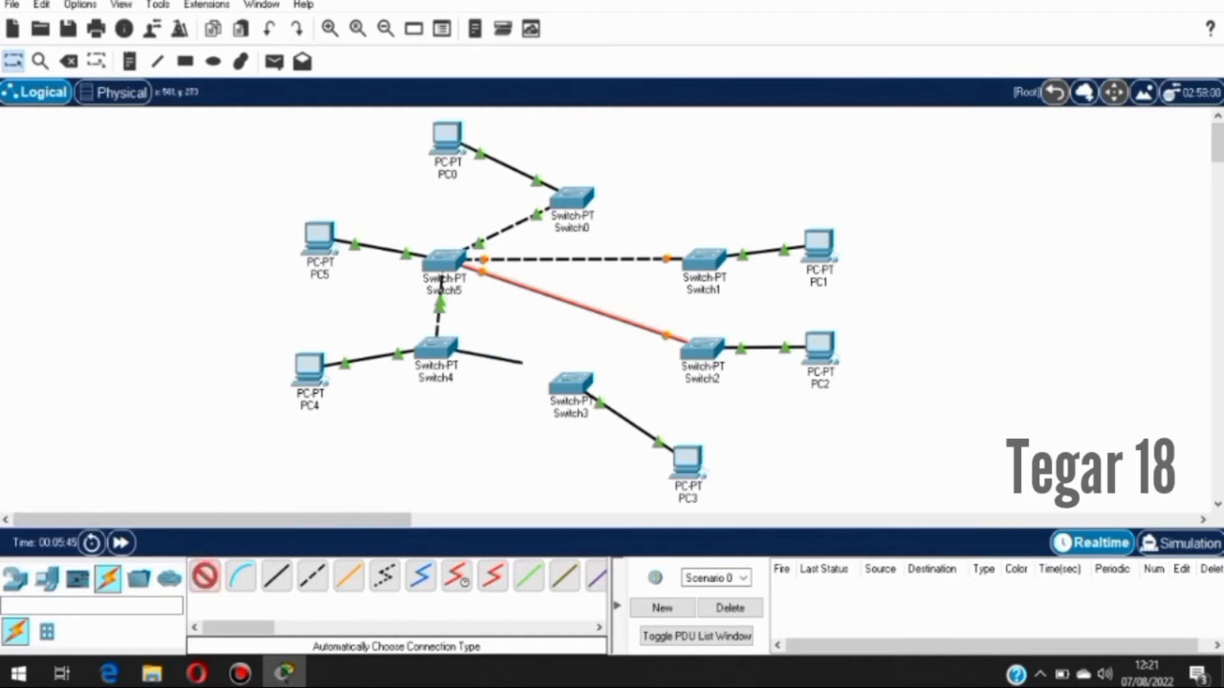
{"action": "left_click", "coordinate": [570, 385]}
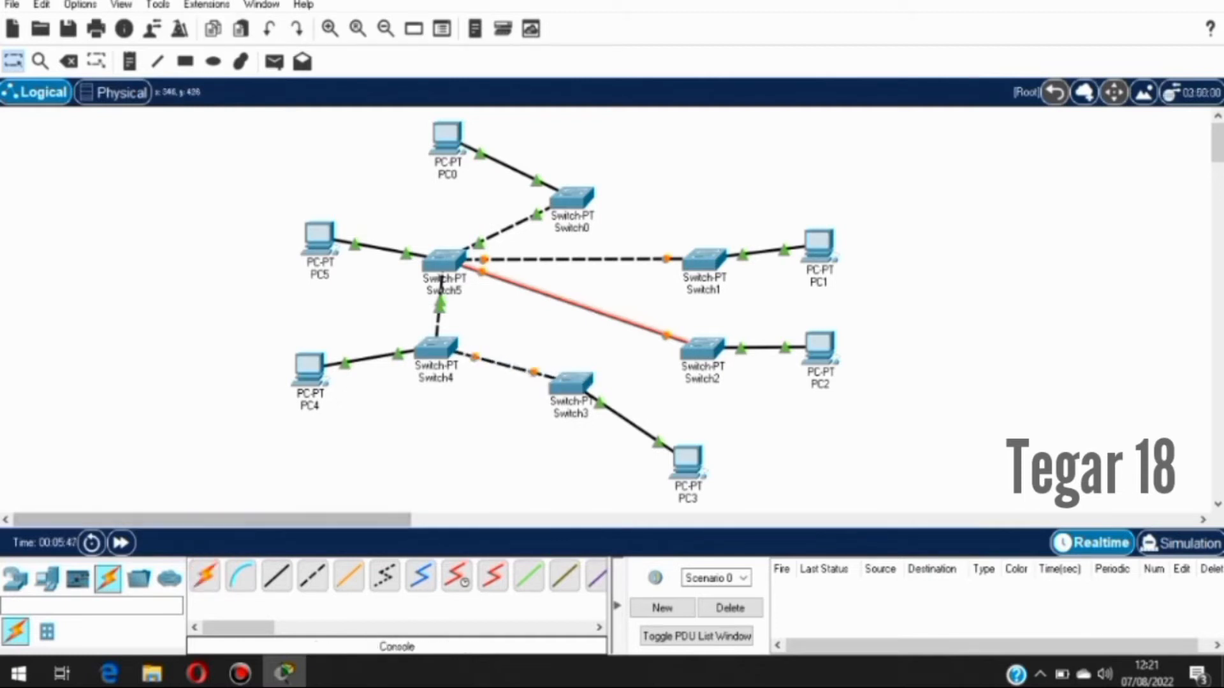
- Connect Switch5 to Switch3 with an automatically chosen cable
{"action": "left_click", "coordinate": [205, 577]}
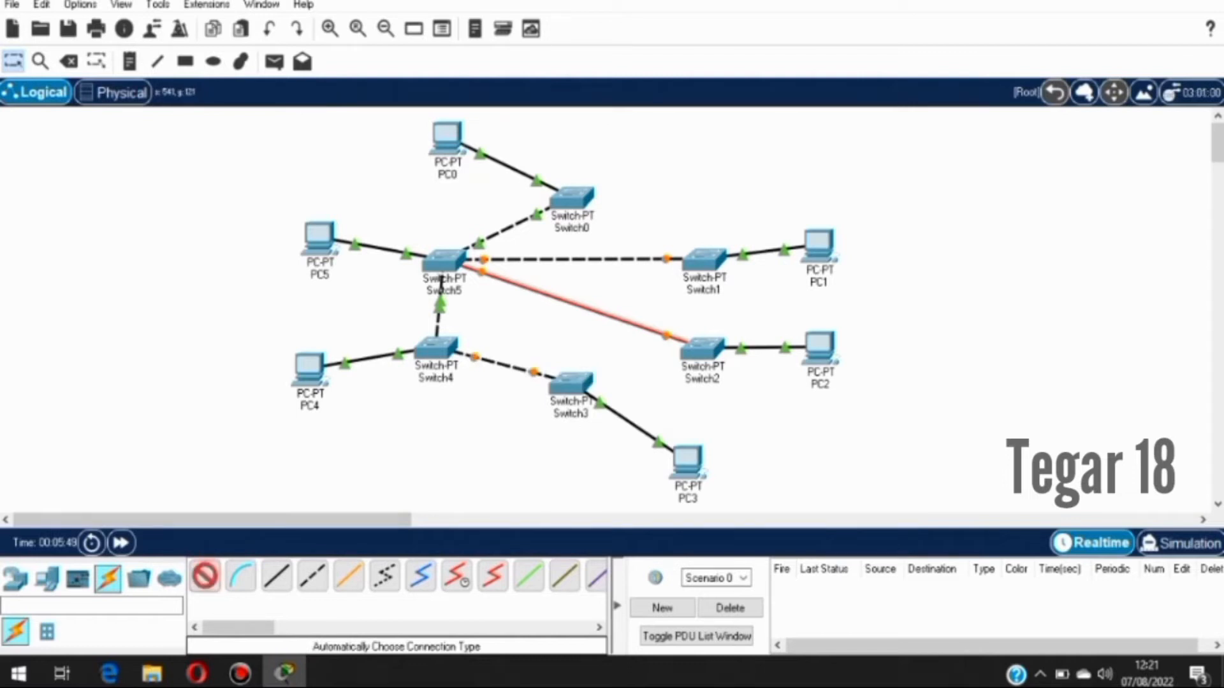
{"action": "left_click", "coordinate": [443, 263]}
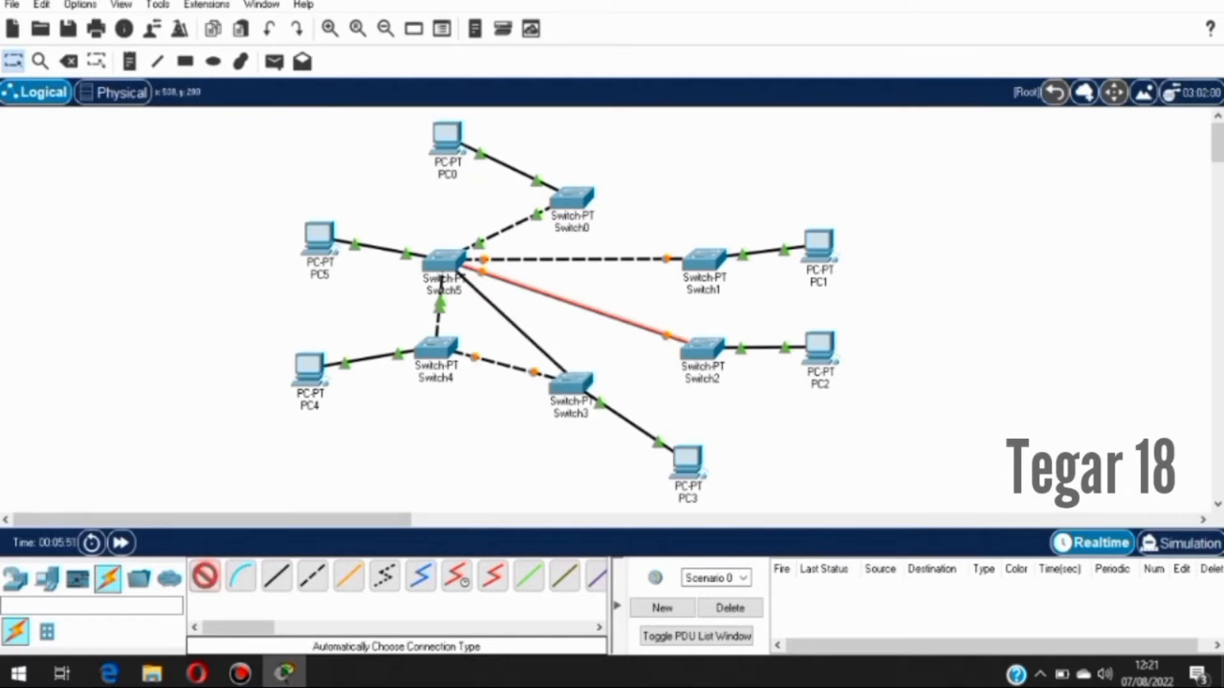
{"action": "left_click", "coordinate": [569, 383]}
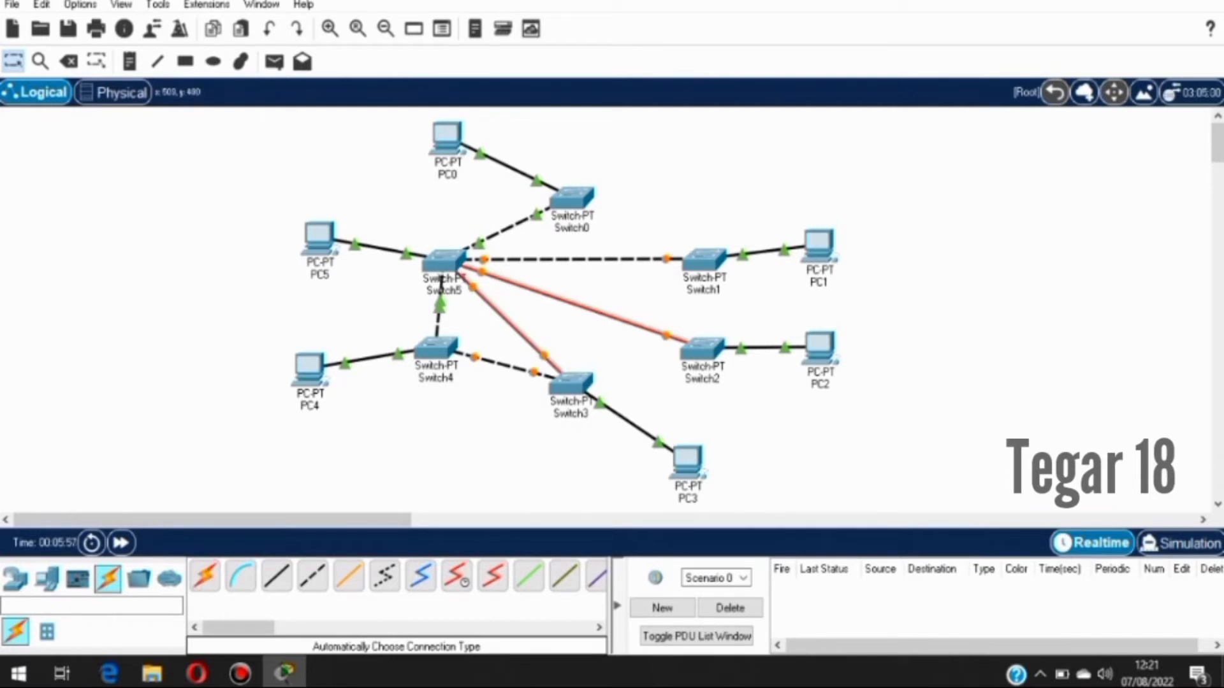
- Connect Switch4 to Switch1 and to Switch0 with automatically chosen cables
{"action": "left_click", "coordinate": [205, 577]}
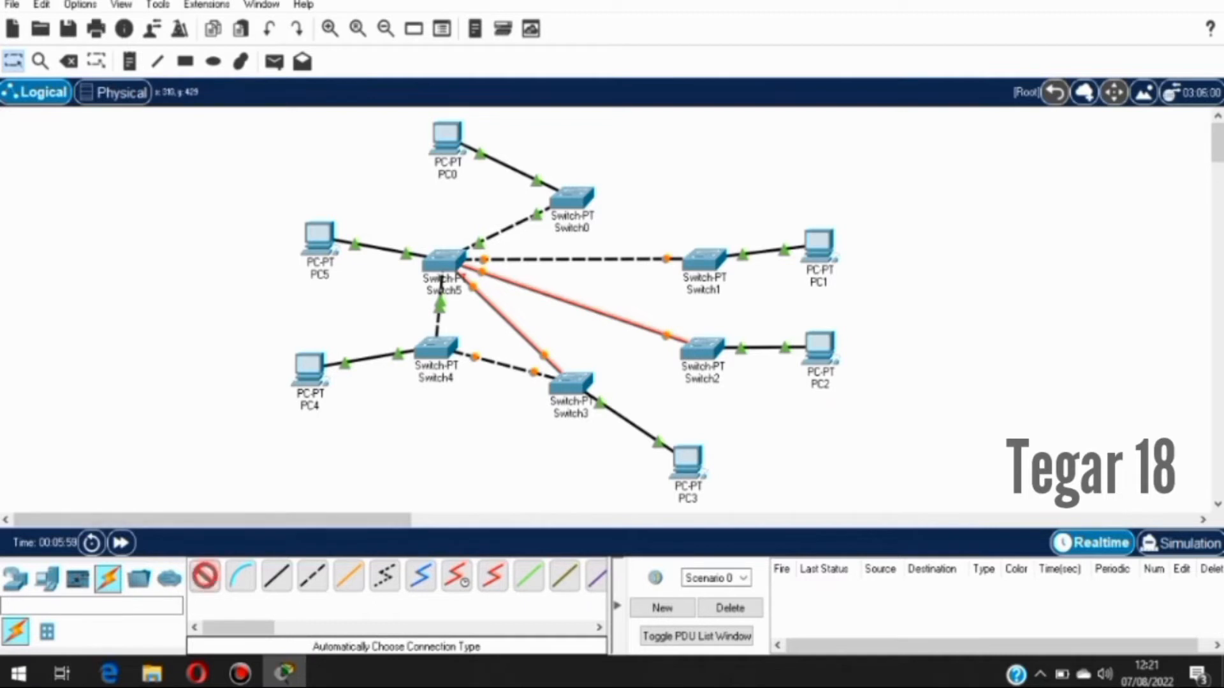
{"action": "left_click", "coordinate": [437, 348]}
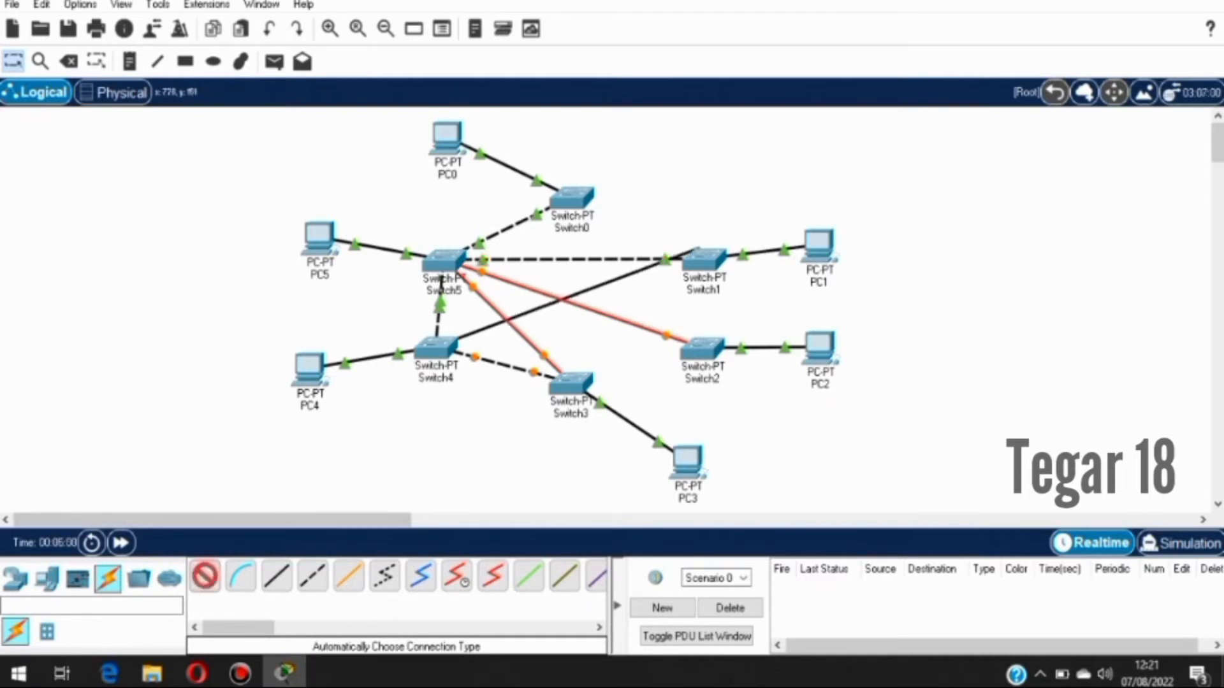
{"action": "left_click", "coordinate": [703, 259]}
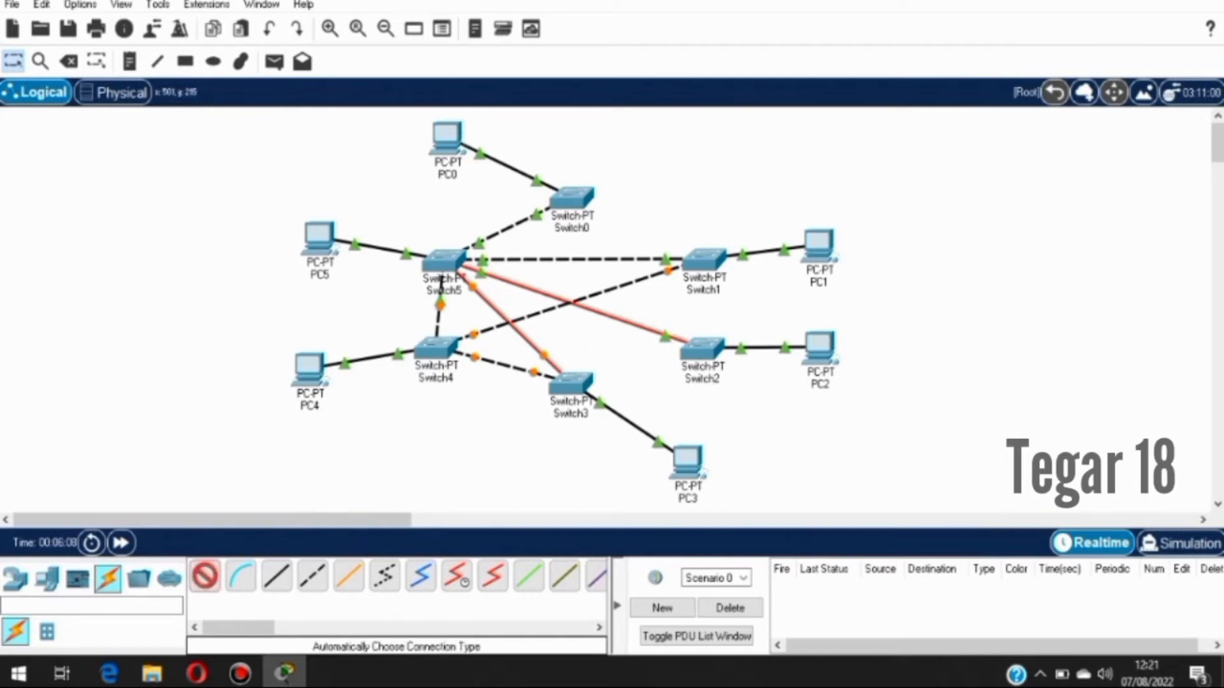
{"action": "left_click", "coordinate": [440, 344]}
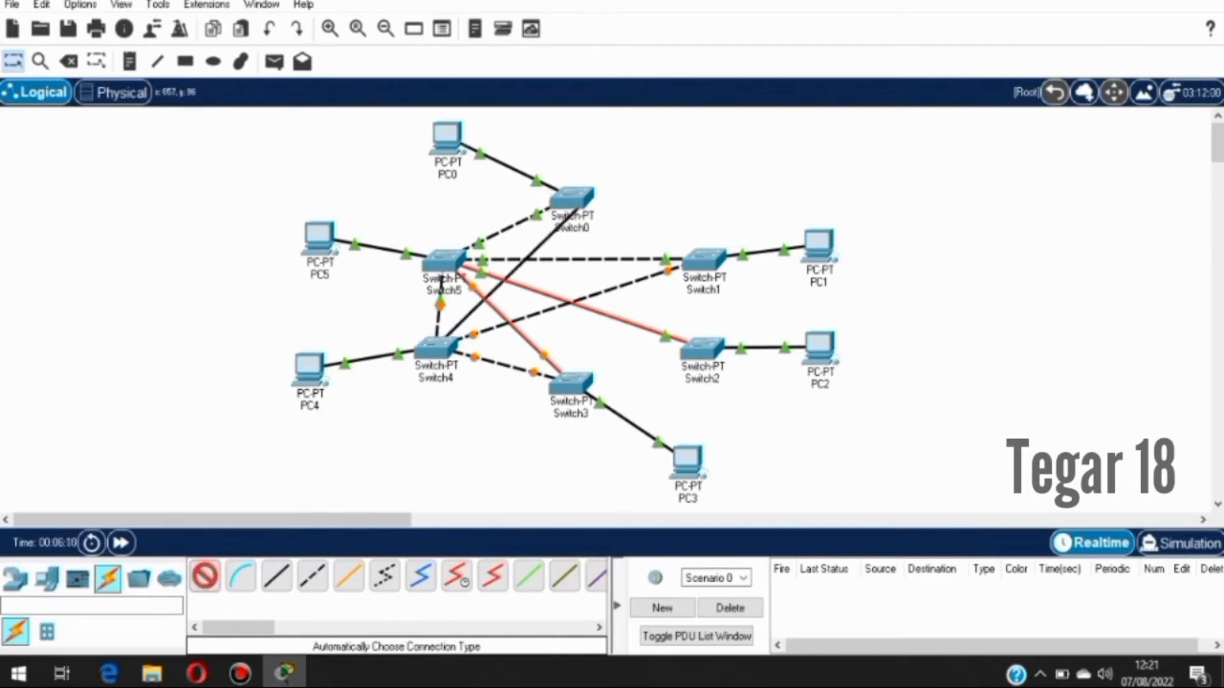
{"action": "left_click", "coordinate": [569, 199]}
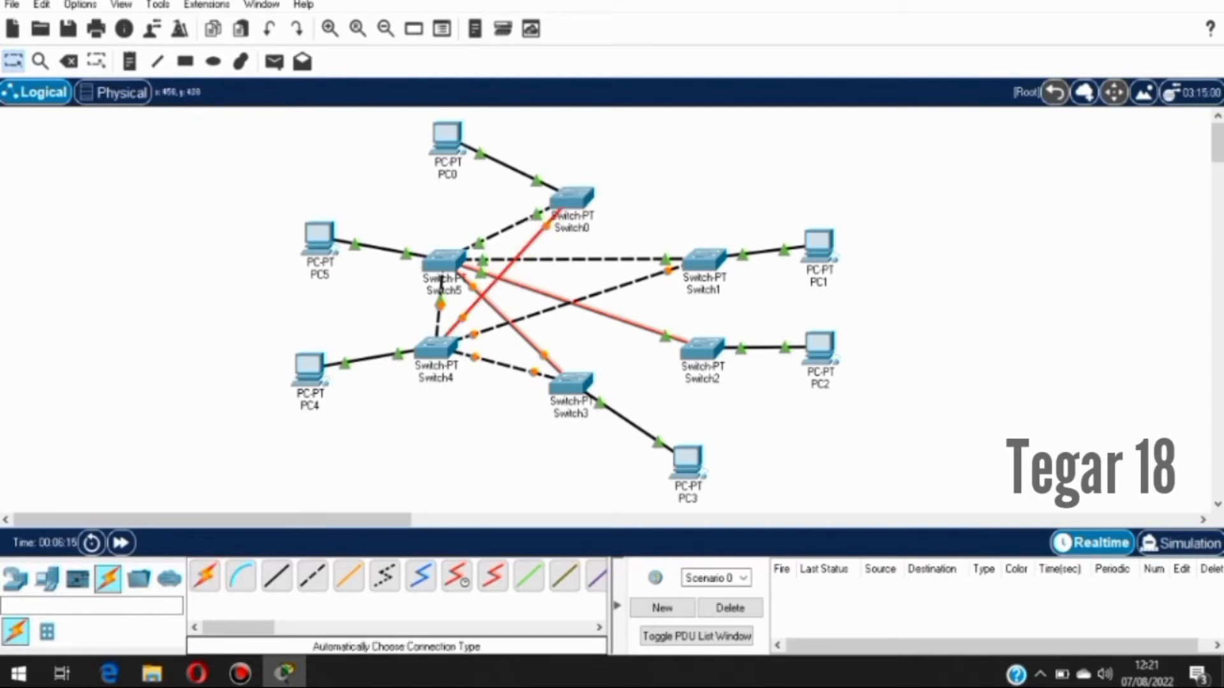
- Connect Switch3 to Switch2 and Switch1 to Switch2 with automatically chosen cables
{"action": "left_click", "coordinate": [205, 576]}
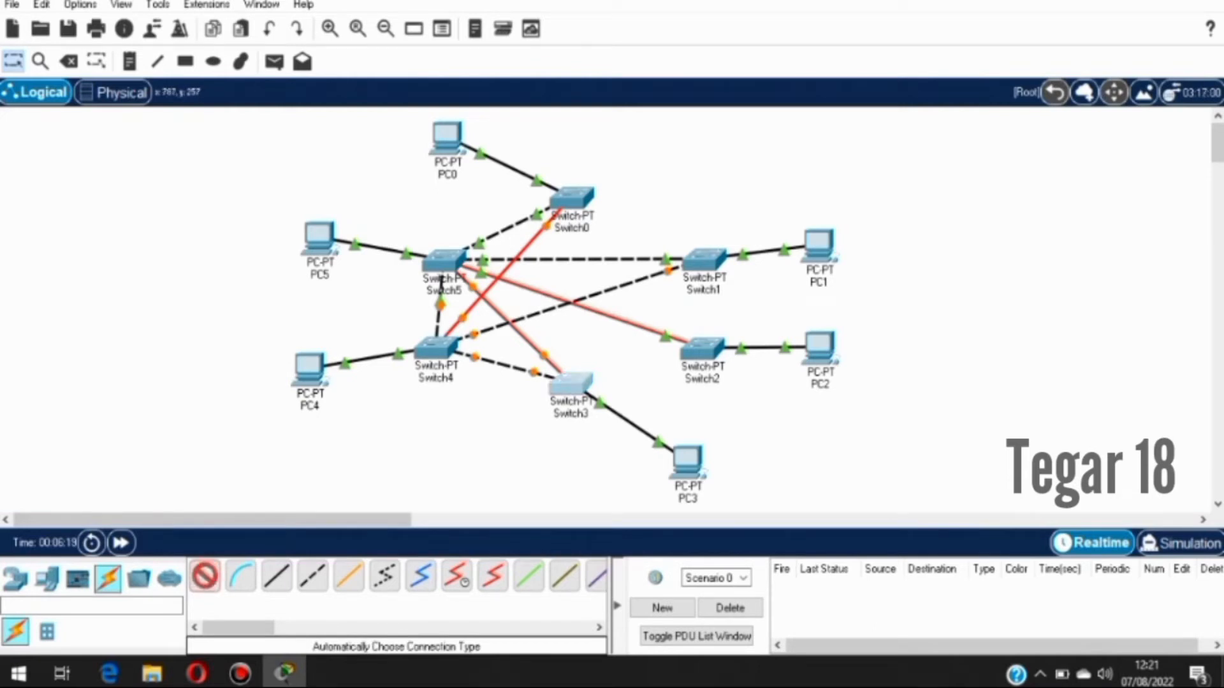
{"action": "left_click", "coordinate": [571, 382]}
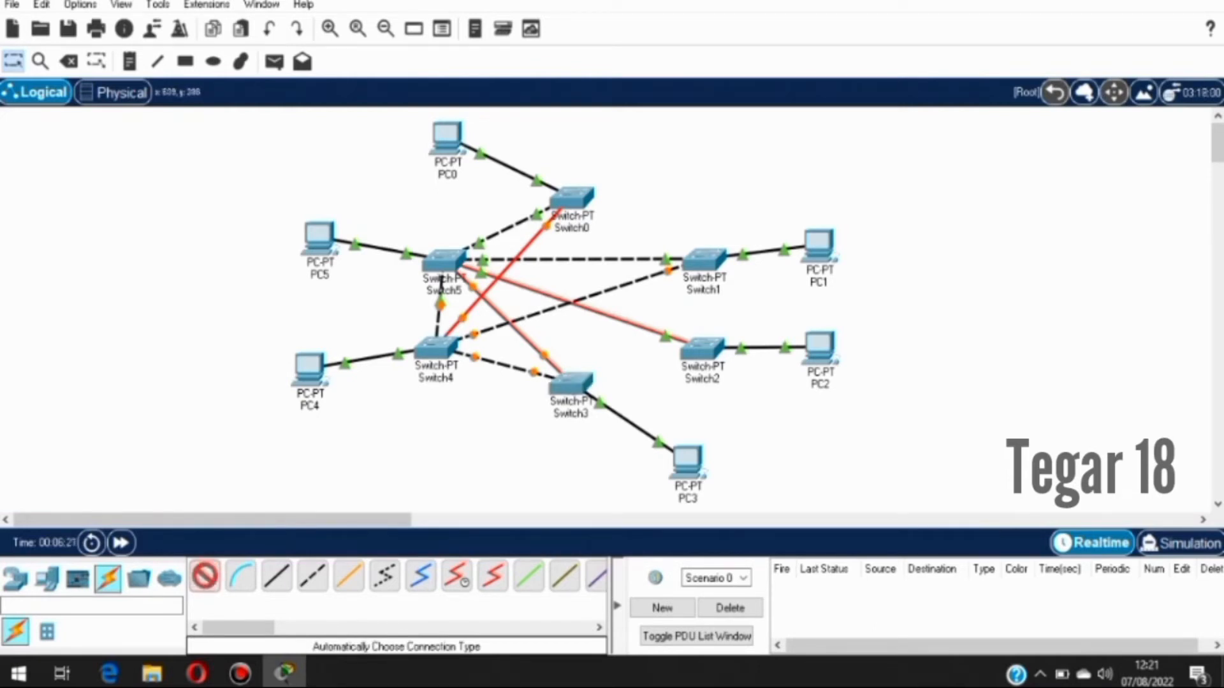
{"action": "left_click", "coordinate": [695, 354]}
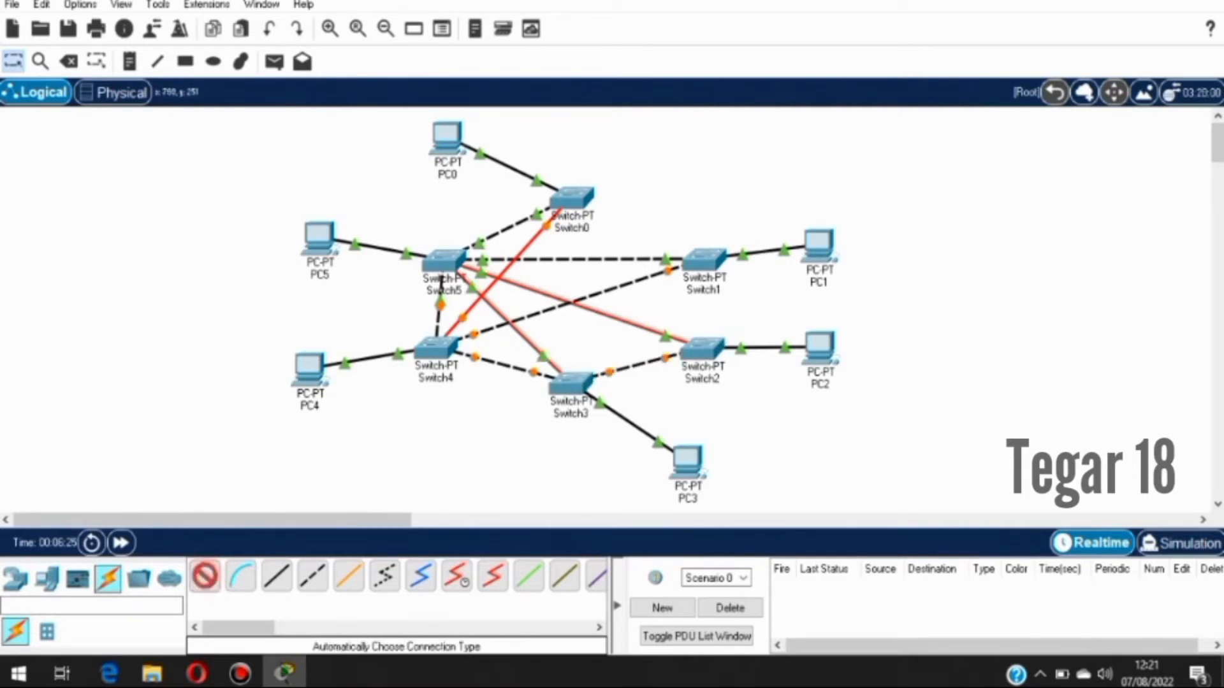
{"action": "left_click", "coordinate": [703, 258]}
{"action": "left_click", "coordinate": [701, 348]}
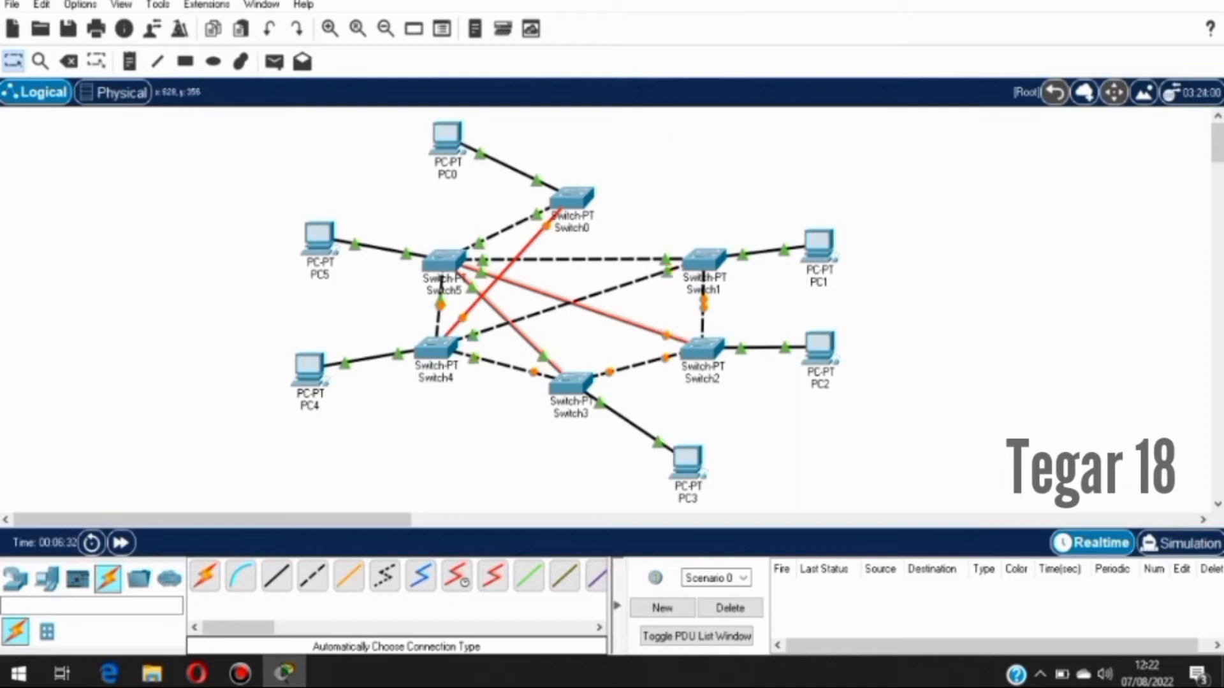
- Connect Switch3 to Switch1 with an automatically chosen cable
{"action": "left_click", "coordinate": [204, 576]}
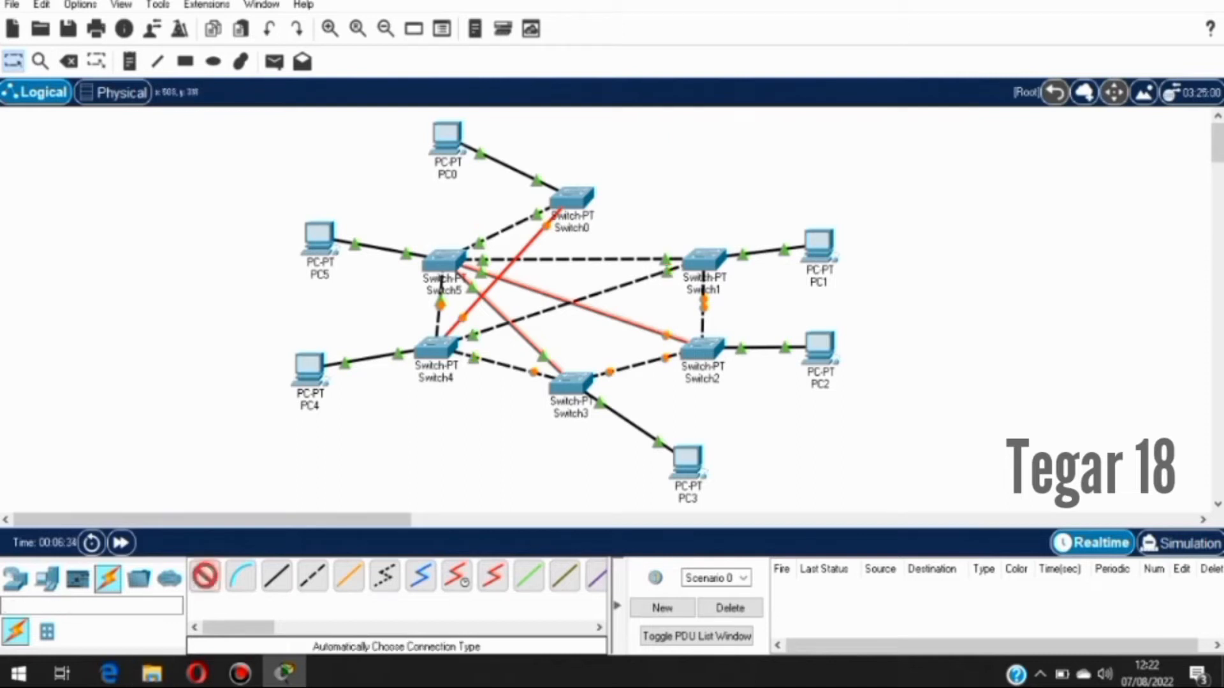
{"action": "left_click", "coordinate": [571, 383]}
{"action": "left_click", "coordinate": [701, 260]}
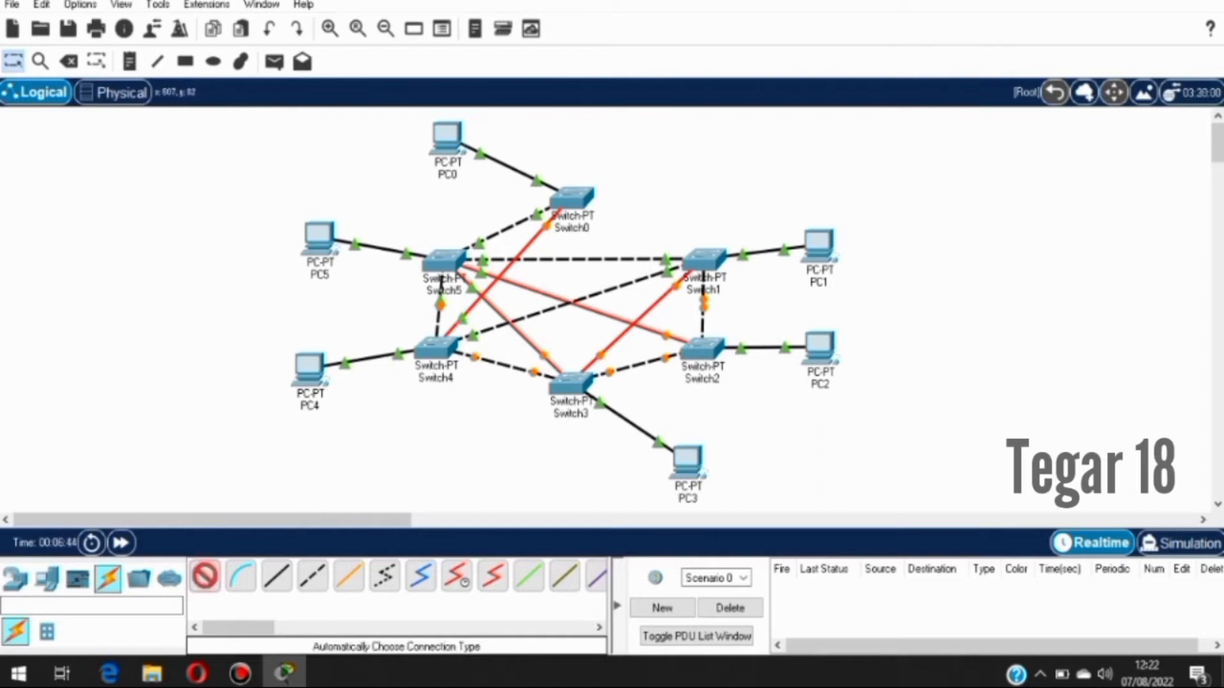
- Connect Switch0 to Switch1 and Switch2 to Switch0 with automatically chosen cables
{"action": "left_click", "coordinate": [572, 199]}
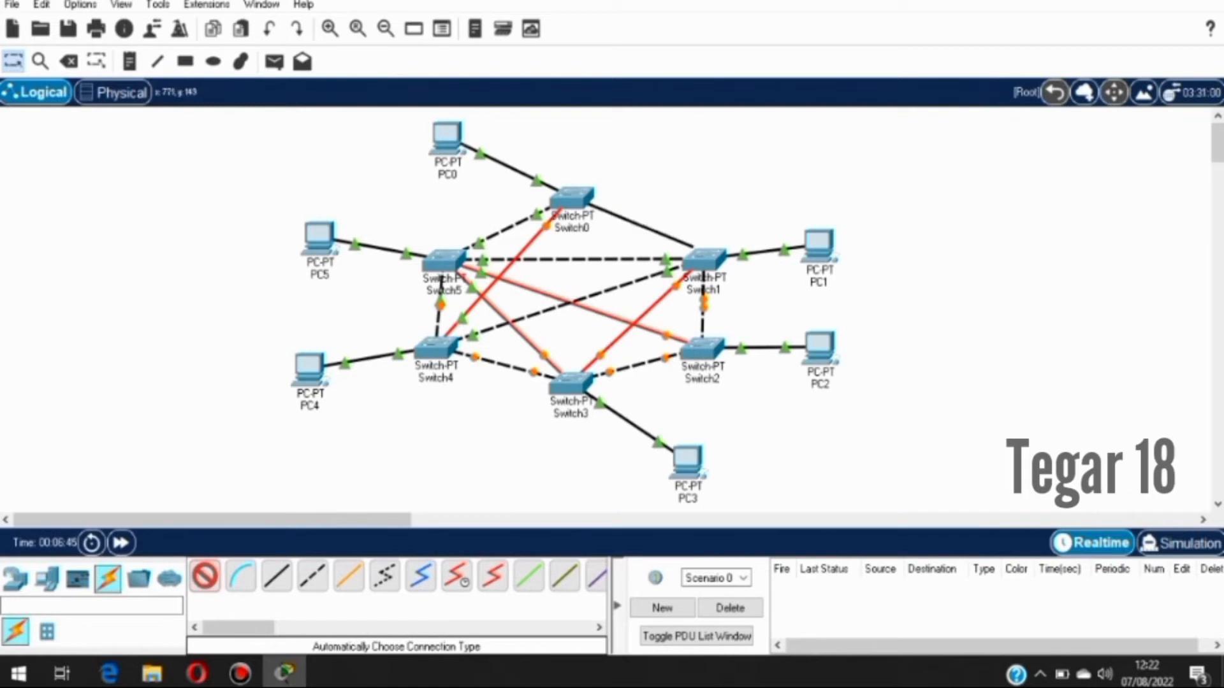
{"action": "left_click", "coordinate": [704, 260]}
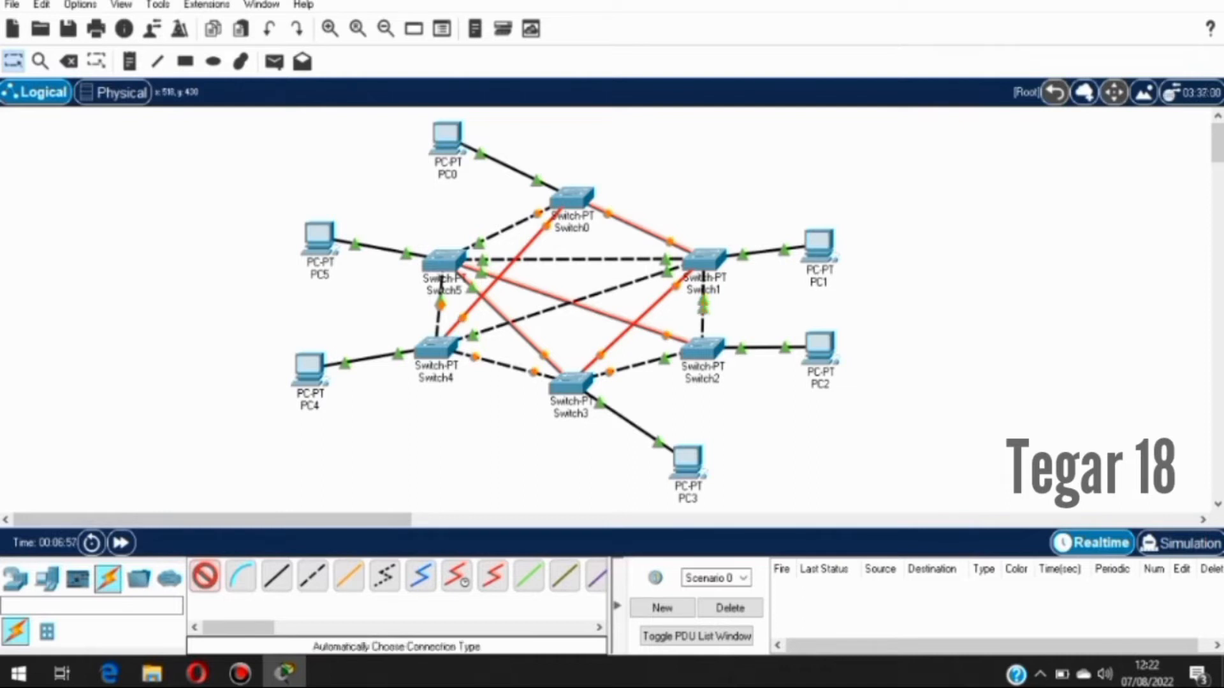
{"action": "left_click", "coordinate": [701, 349]}
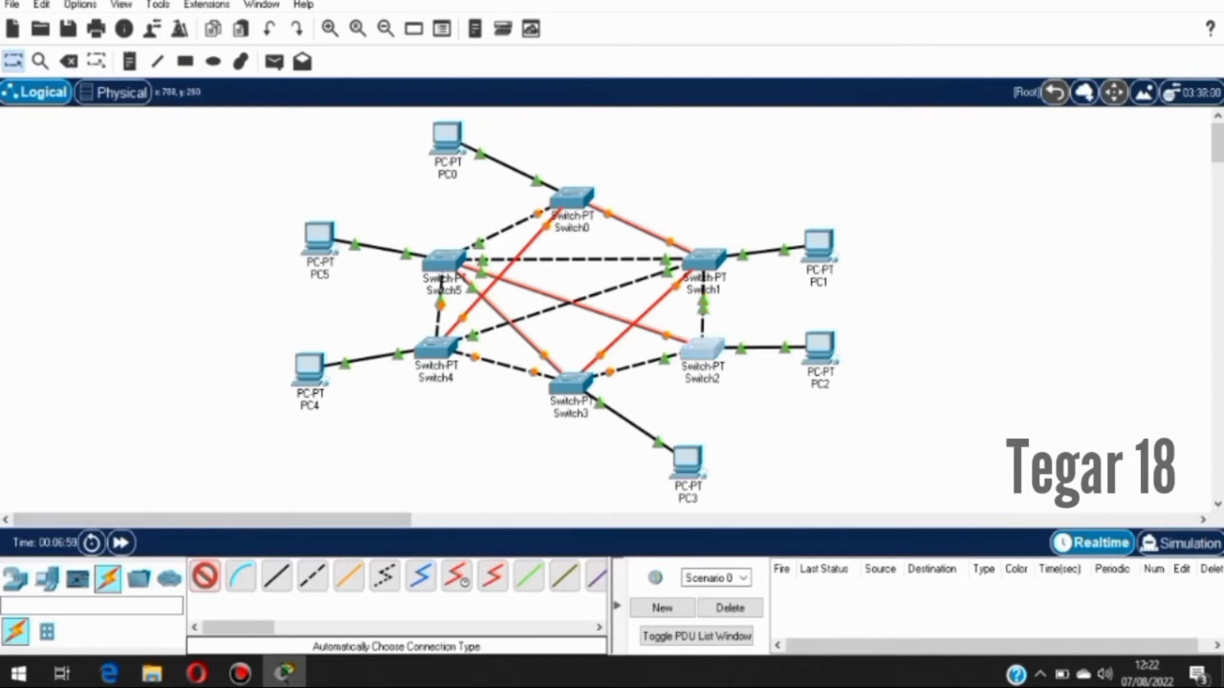
{"action": "left_click", "coordinate": [572, 203]}
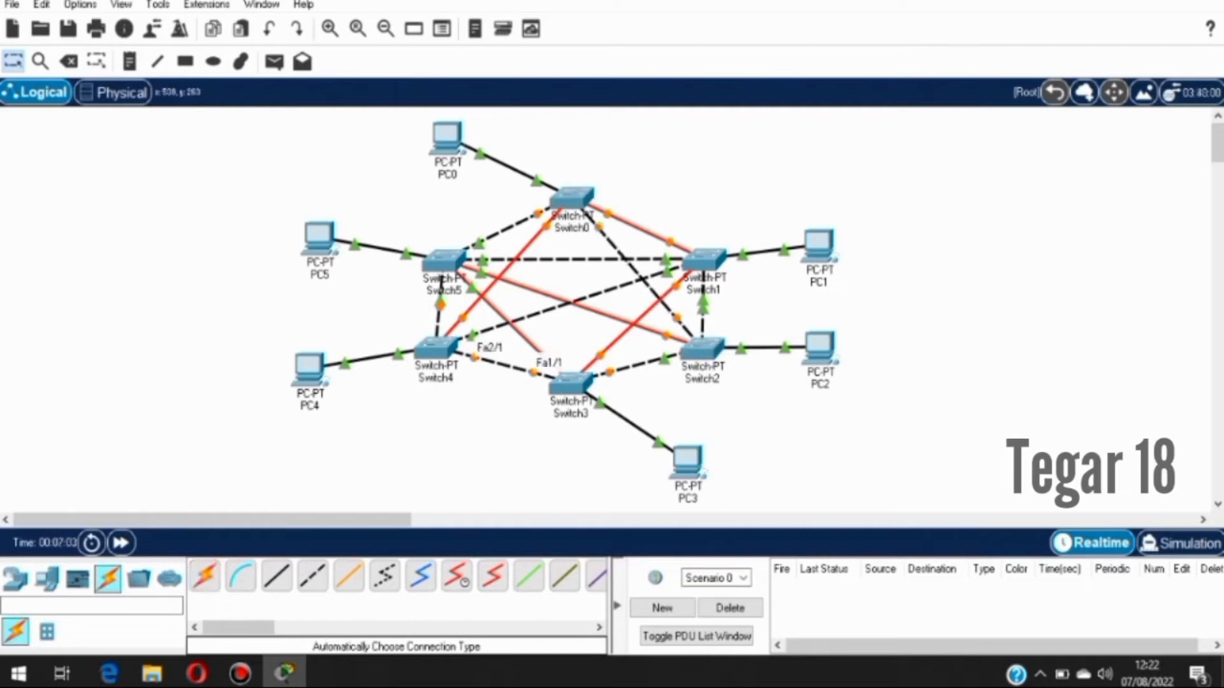
- Connect Switch2 to Switch4 and Switch0 to Switch3 with automatically chosen cables
{"action": "left_click", "coordinate": [205, 577]}
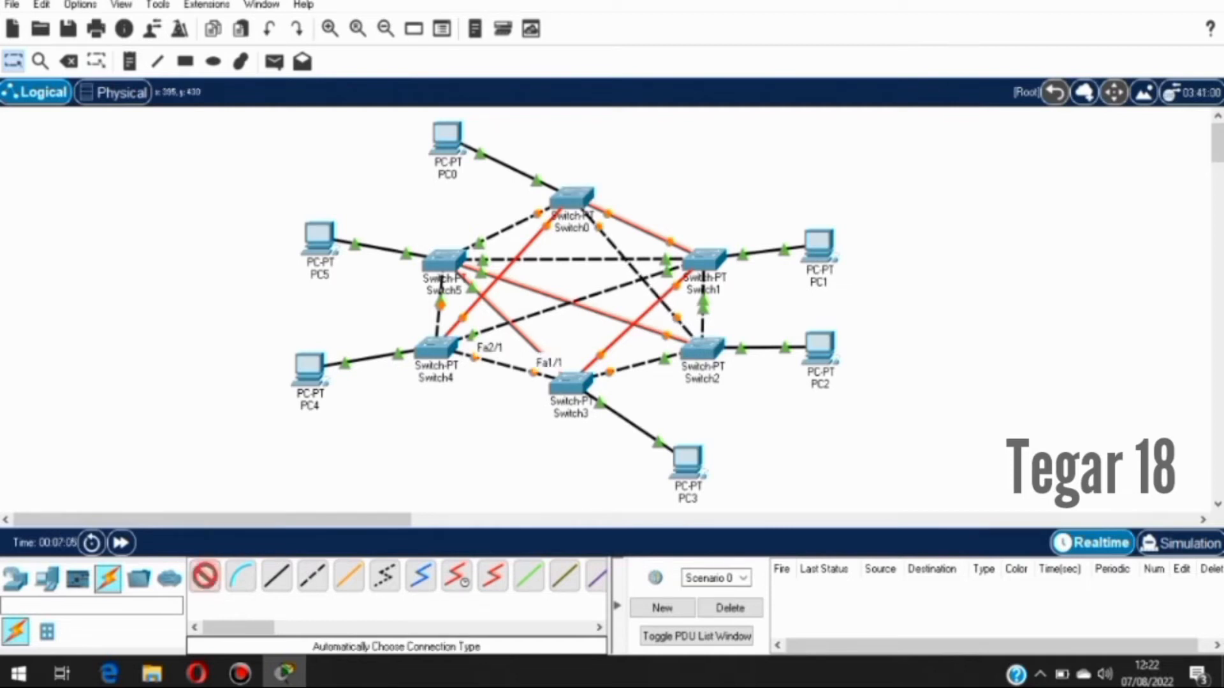
{"action": "left_click", "coordinate": [701, 347]}
{"action": "left_click", "coordinate": [437, 347]}
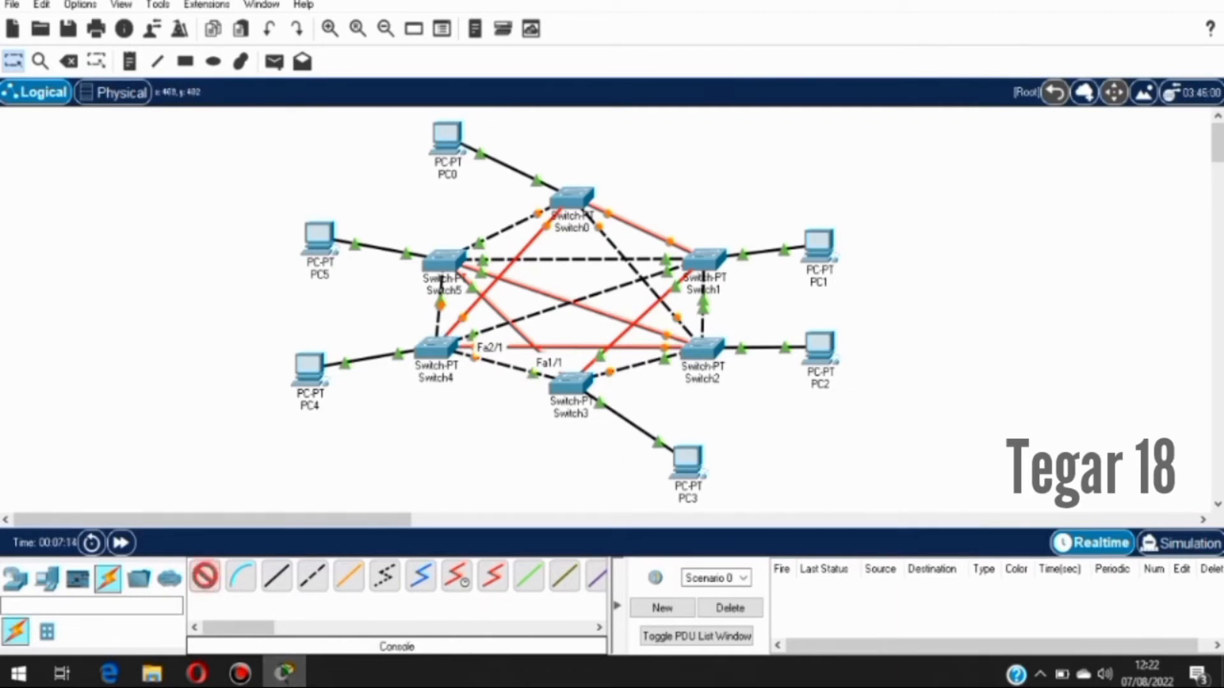
{"action": "left_click", "coordinate": [572, 198]}
{"action": "left_click", "coordinate": [570, 383]}
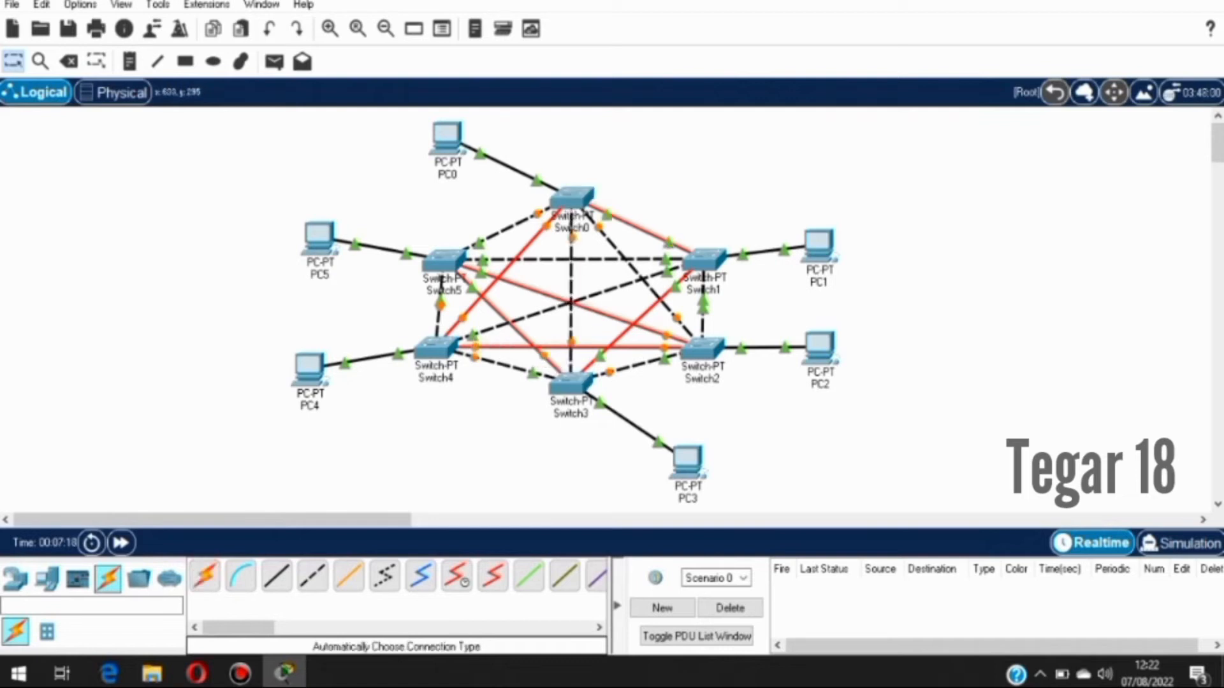
- Align PC3 below Switch3 and PC0 above Switch0, and shift Switch0, Switch5, Switch4, Switch2 and Switch1 slightly inward
{"action": "left_click_drag", "start_coordinate": [687, 460], "coordinate": [573, 478]}
{"action": "left_click_drag", "start_coordinate": [446, 137], "coordinate": [574, 126]}
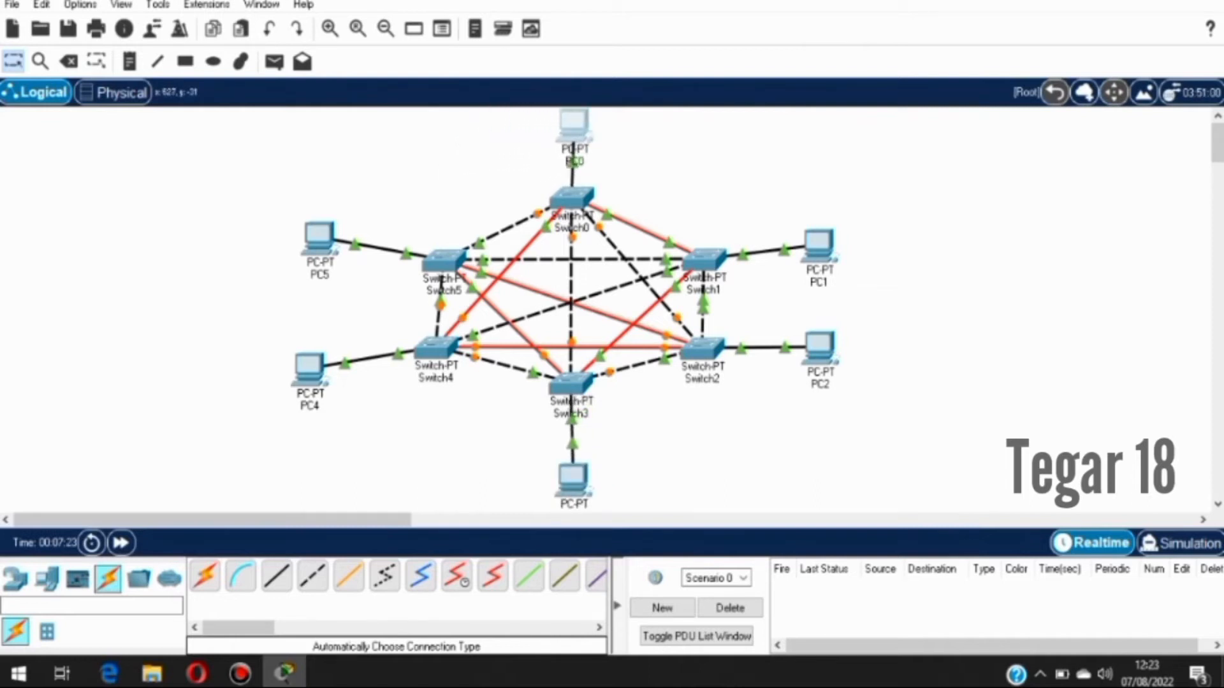
{"action": "left_click_drag", "start_coordinate": [572, 197], "coordinate": [570, 217]}
{"action": "left_click_drag", "start_coordinate": [444, 260], "coordinate": [465, 269]}
{"action": "left_click_drag", "start_coordinate": [435, 347], "coordinate": [459, 348]}
{"action": "left_click_drag", "start_coordinate": [702, 347], "coordinate": [688, 349]}
{"action": "left_click_drag", "start_coordinate": [705, 258], "coordinate": [682, 255]}
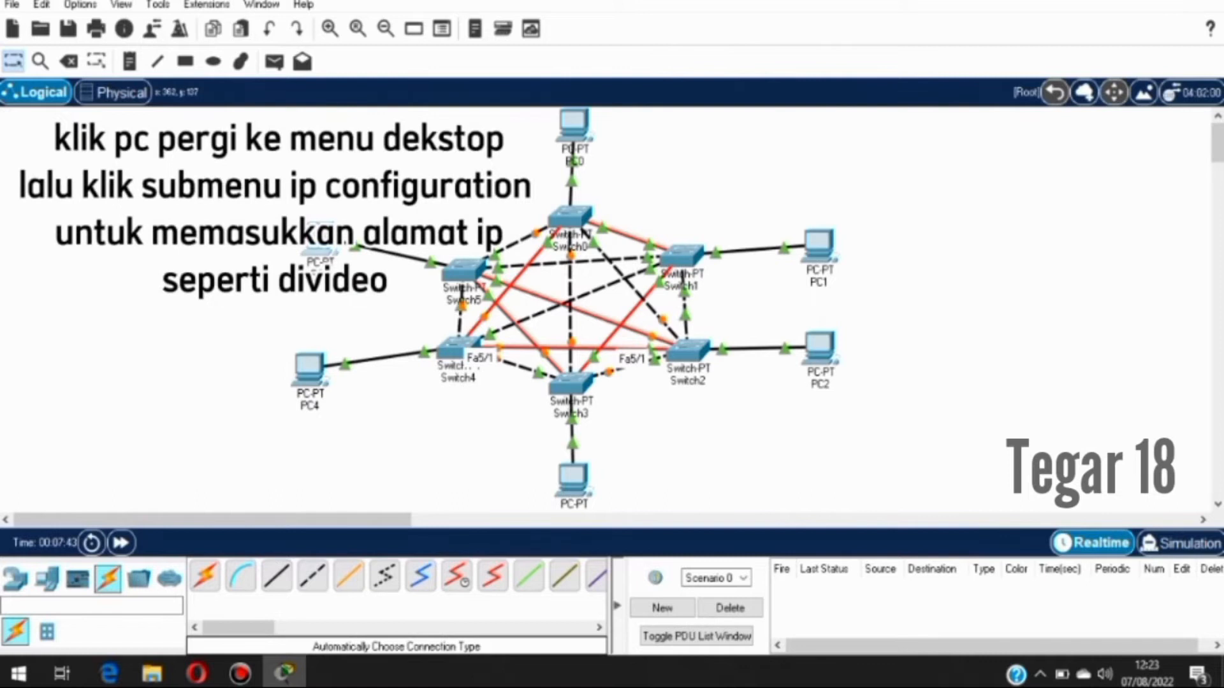
- Assign PC5 the static IPv4 address 192.168.10.1 with subnet mask 255.255.255.0, and close its configuration
{"action": "left_click", "coordinate": [323, 232]}
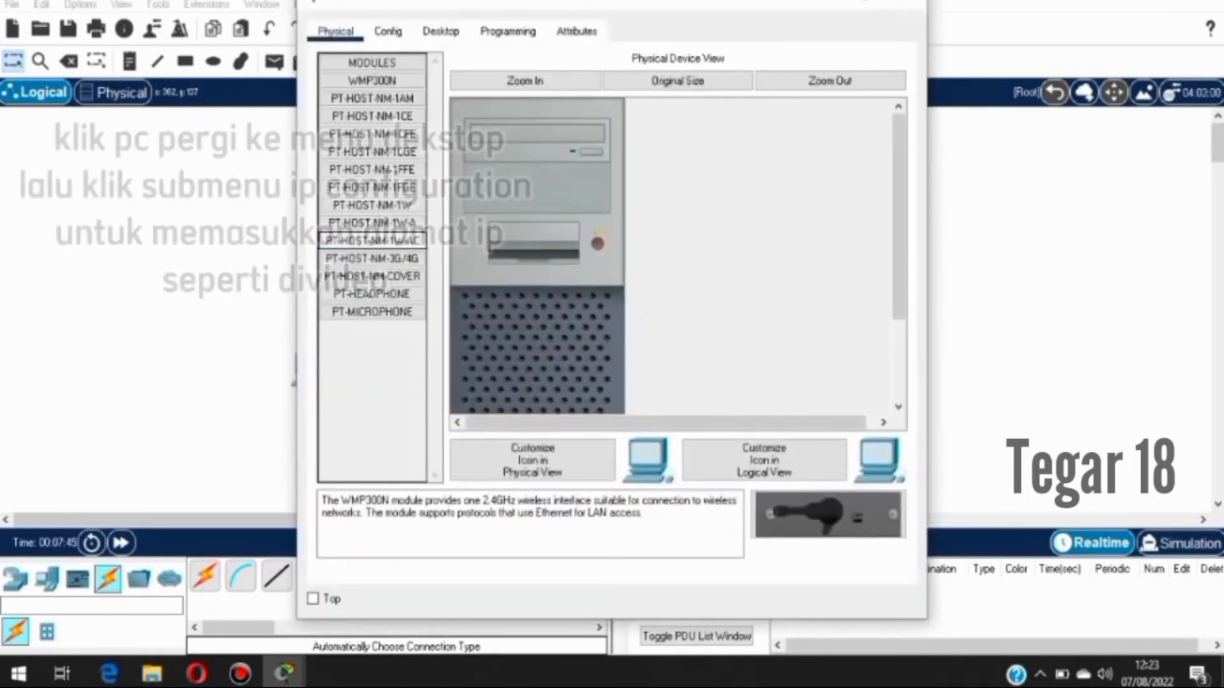
{"action": "left_click", "coordinate": [441, 31]}
{"action": "left_click", "coordinate": [374, 105]}
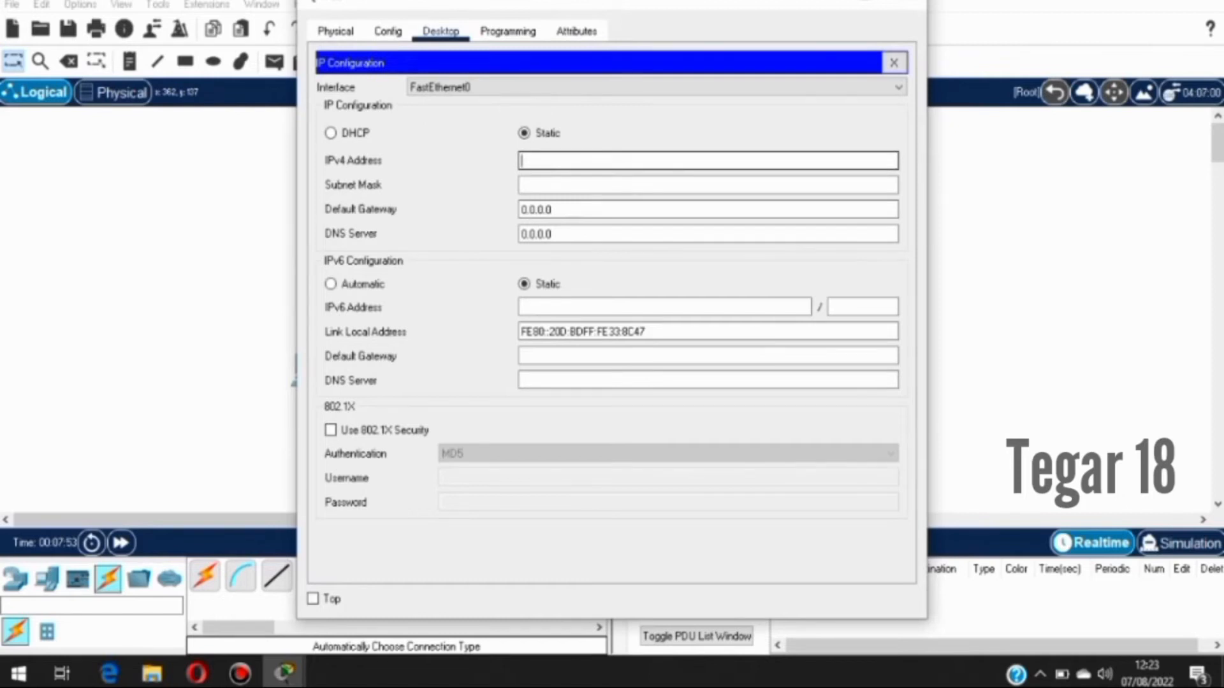
{"action": "type", "text": "1"}
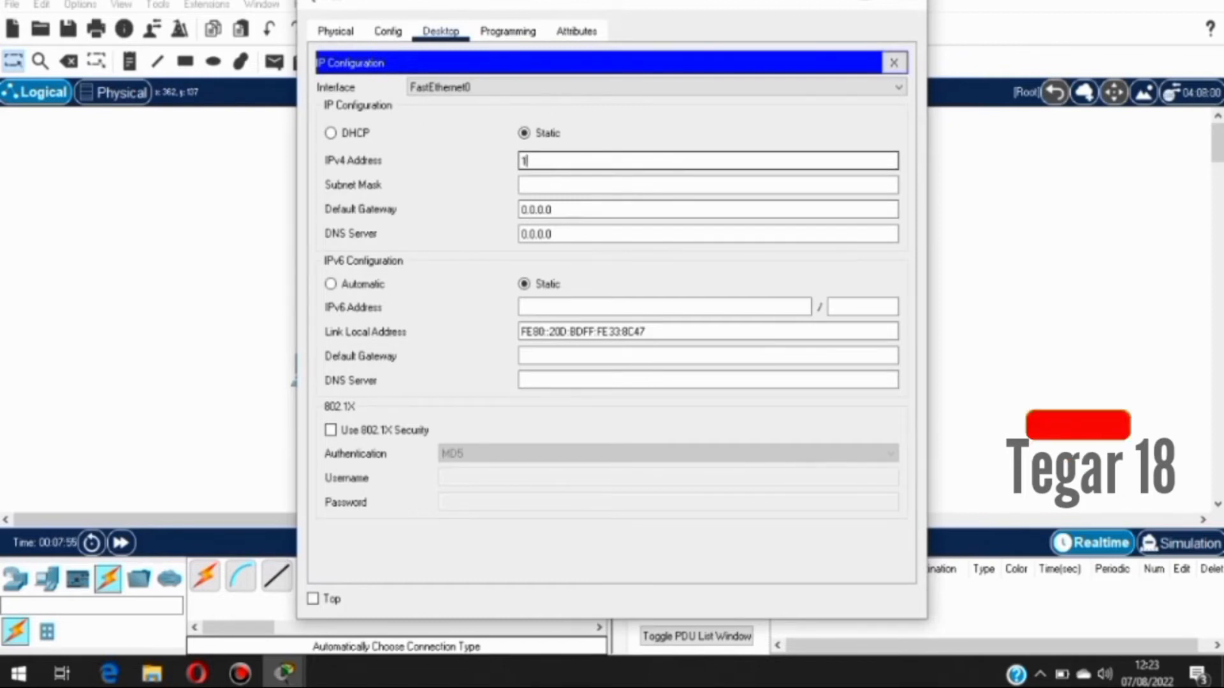
{"action": "type", "text": "92.16"}
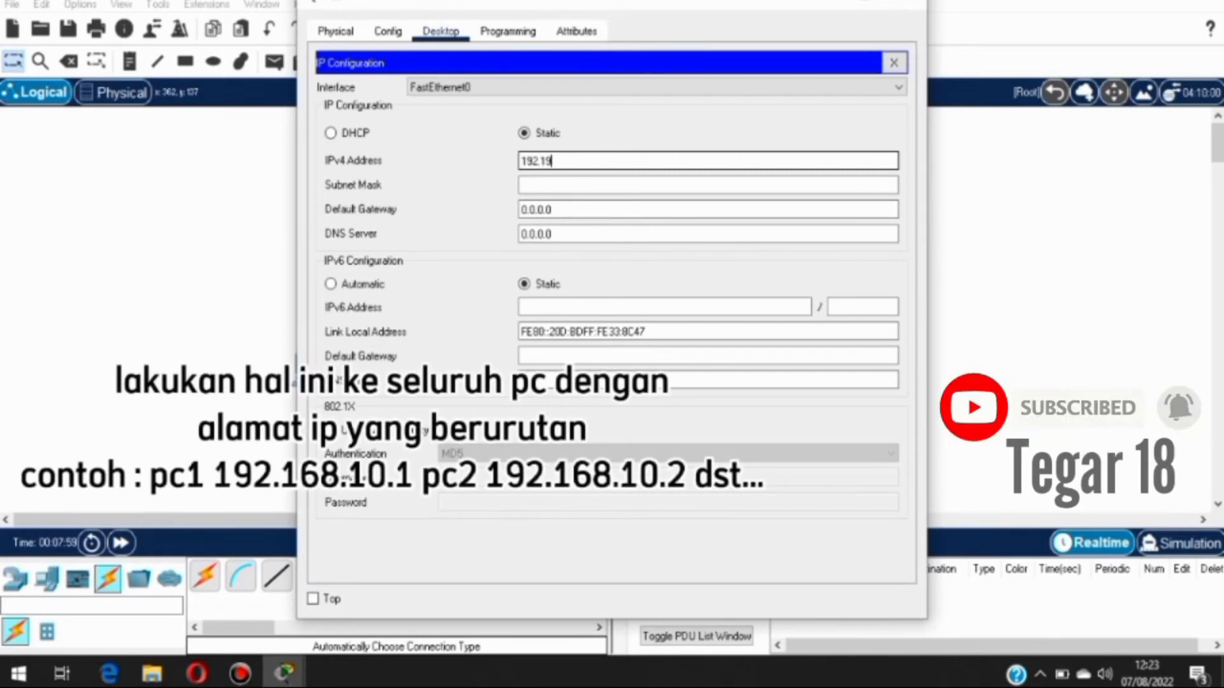
{"action": "key", "text": "BackSpace"}
{"action": "type", "text": "68"}
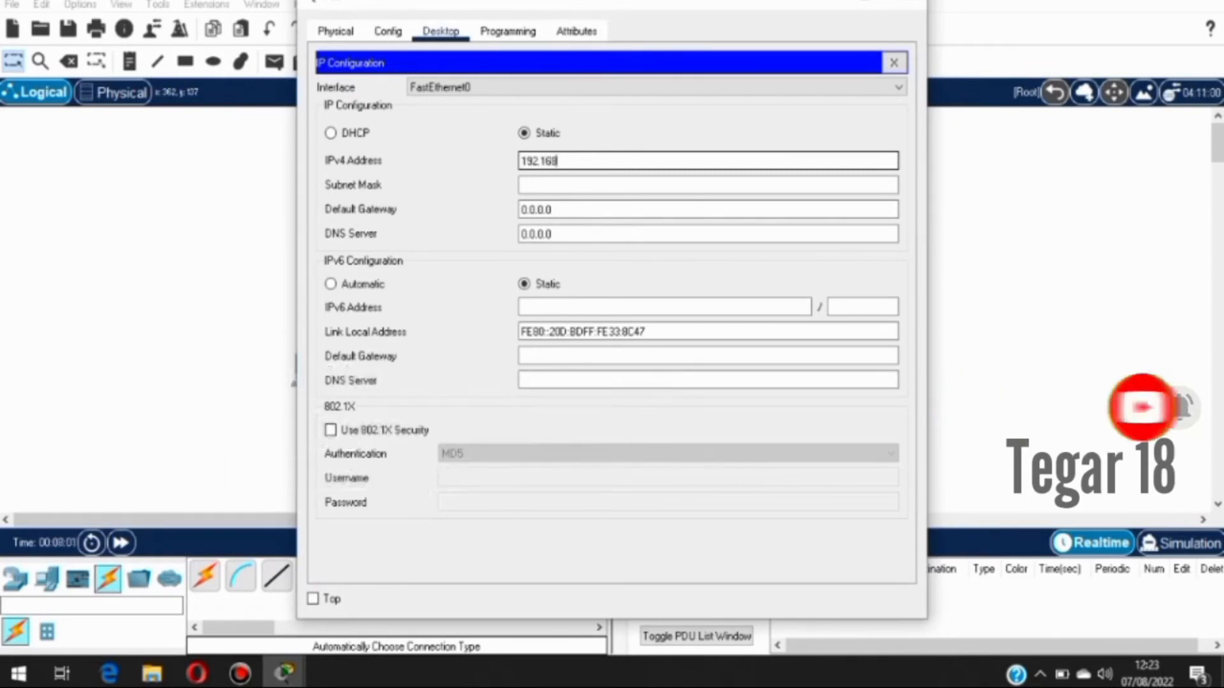
{"action": "type", "text": ".10.1"}
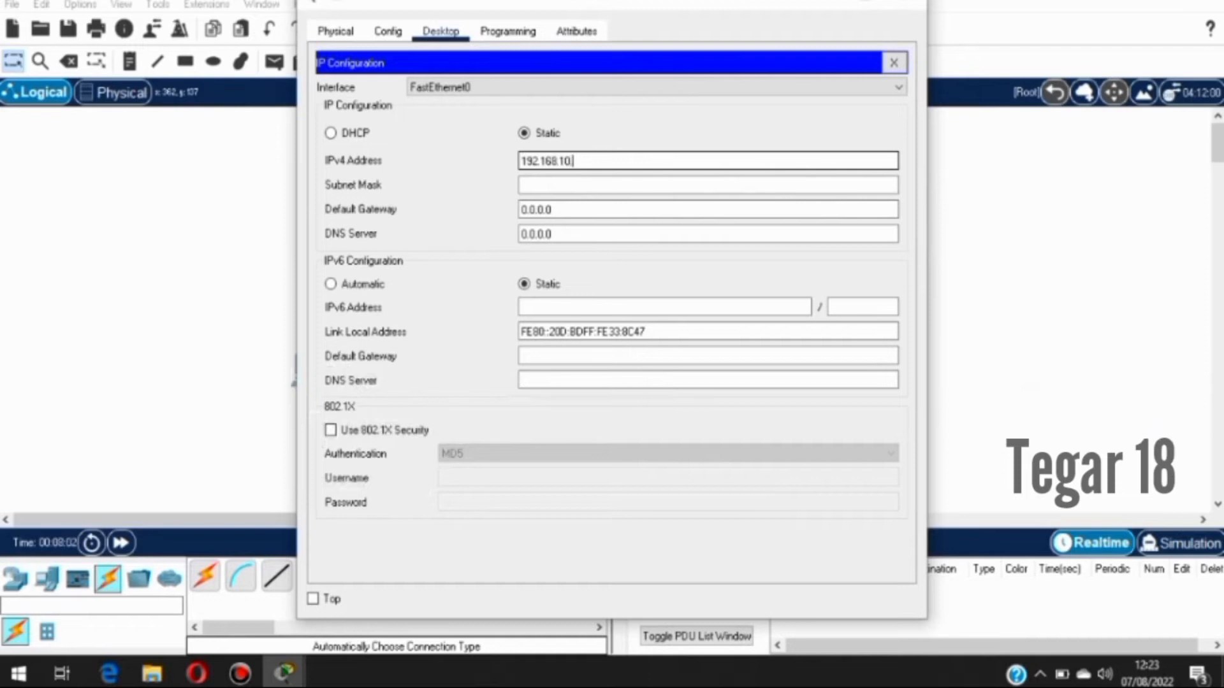
{"action": "key", "text": "Return"}
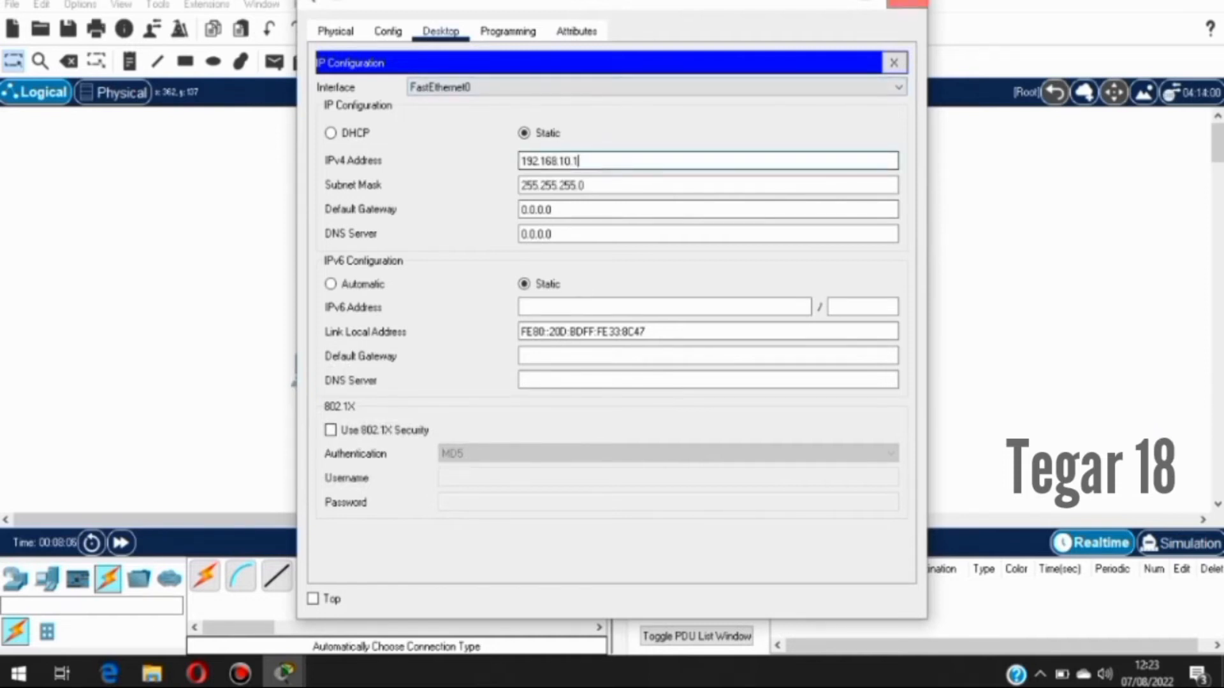
{"action": "left_click", "coordinate": [907, 4]}
- Assign PC4 the static IPv4 address 192.168.10.2 with subnet mask 255.255.255.0, and close its configuration
{"action": "left_click", "coordinate": [309, 366]}
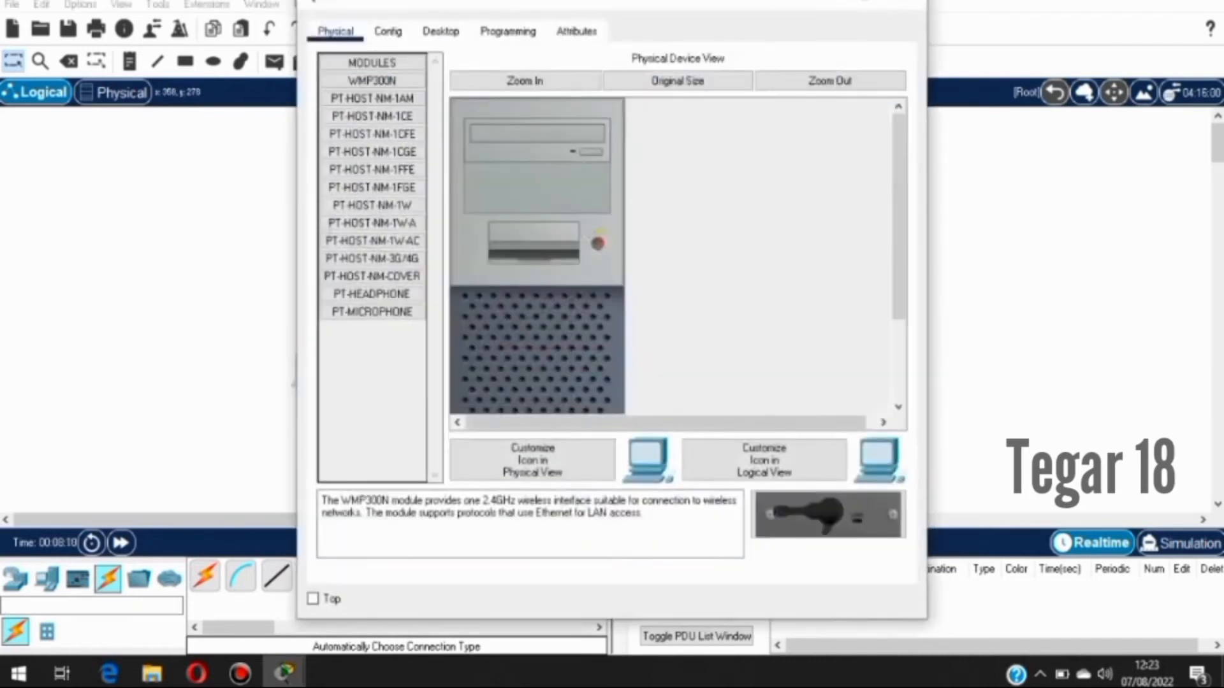
{"action": "left_click", "coordinate": [441, 32]}
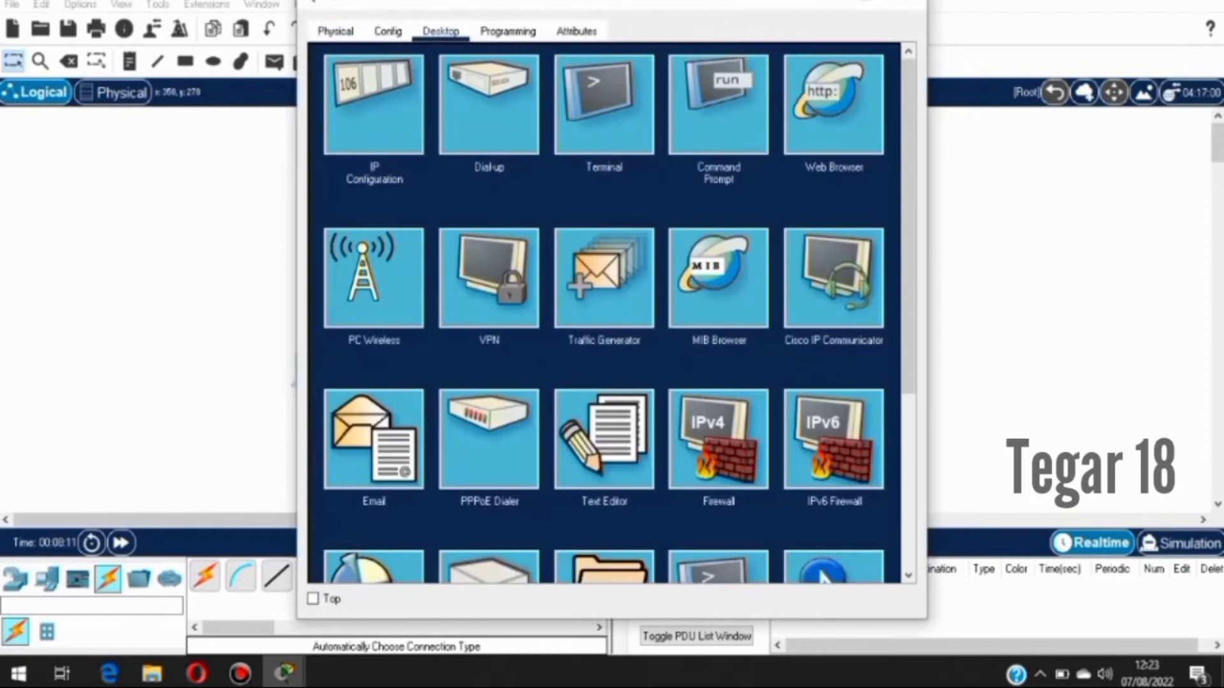
{"action": "left_click", "coordinate": [374, 104]}
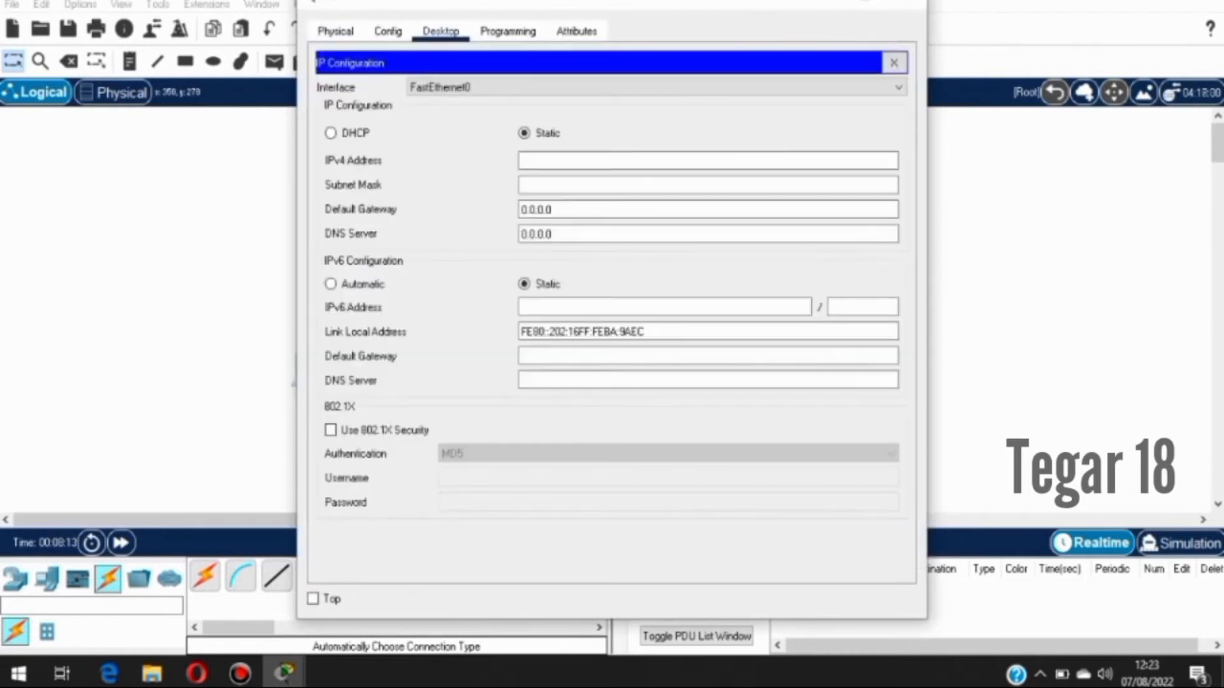
{"action": "type", "text": "192.1"}
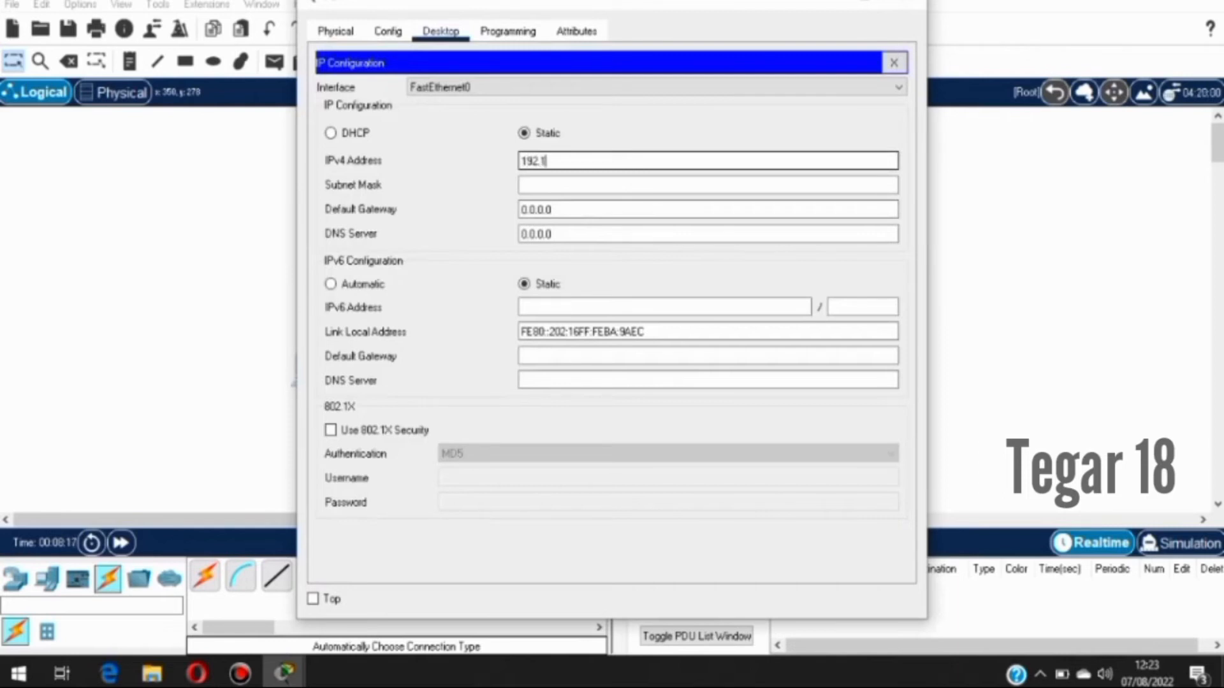
{"action": "type", "text": "68.10.2"}
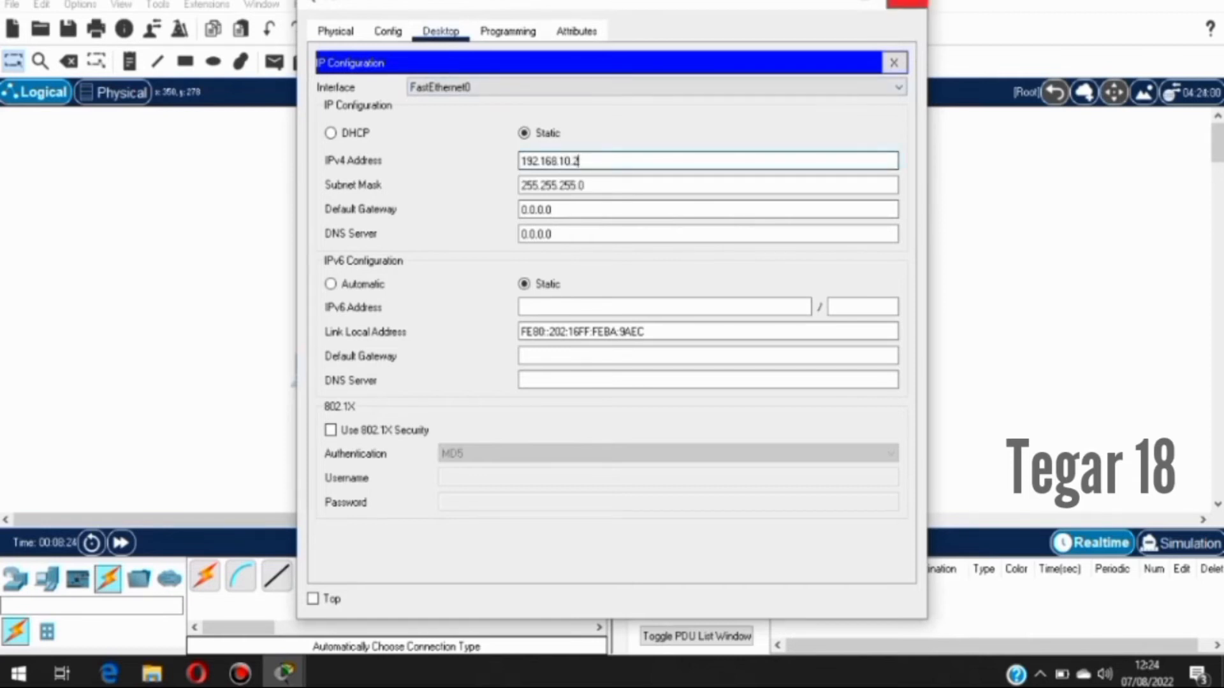
{"action": "left_click", "coordinate": [907, 4]}
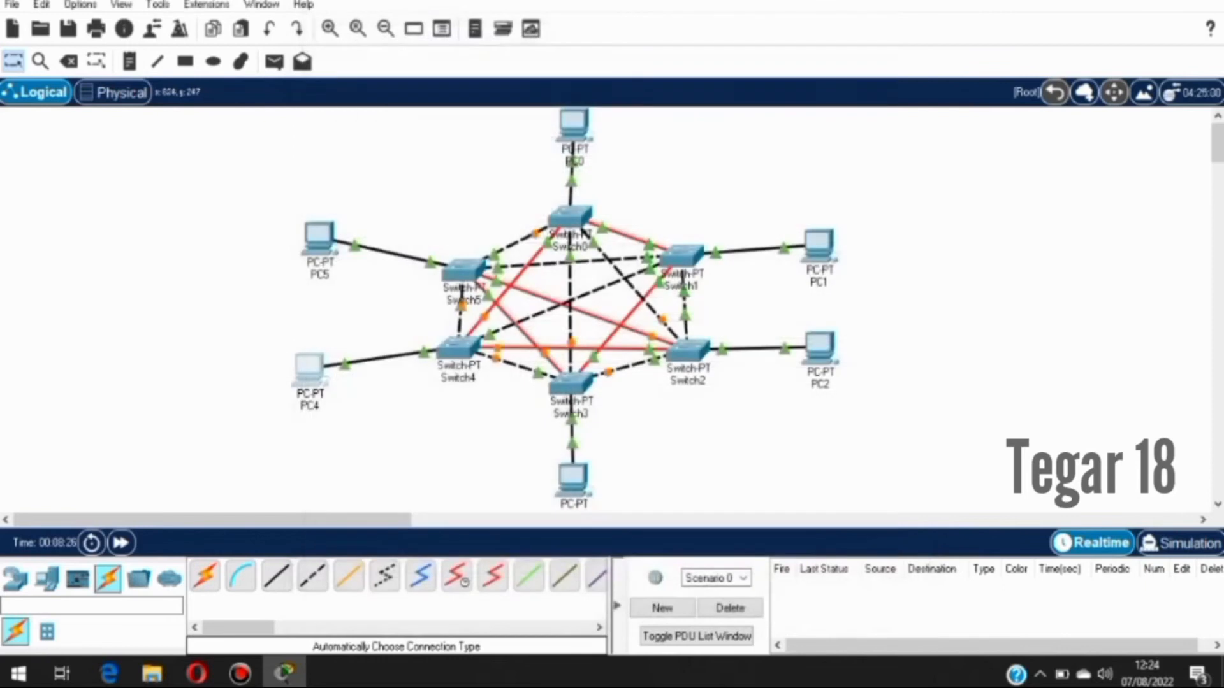
- Assign PC3 the static IPv4 address 192.168.10.3 with subnet mask 255.255.255.0, and close its configuration
{"action": "left_click", "coordinate": [572, 480]}
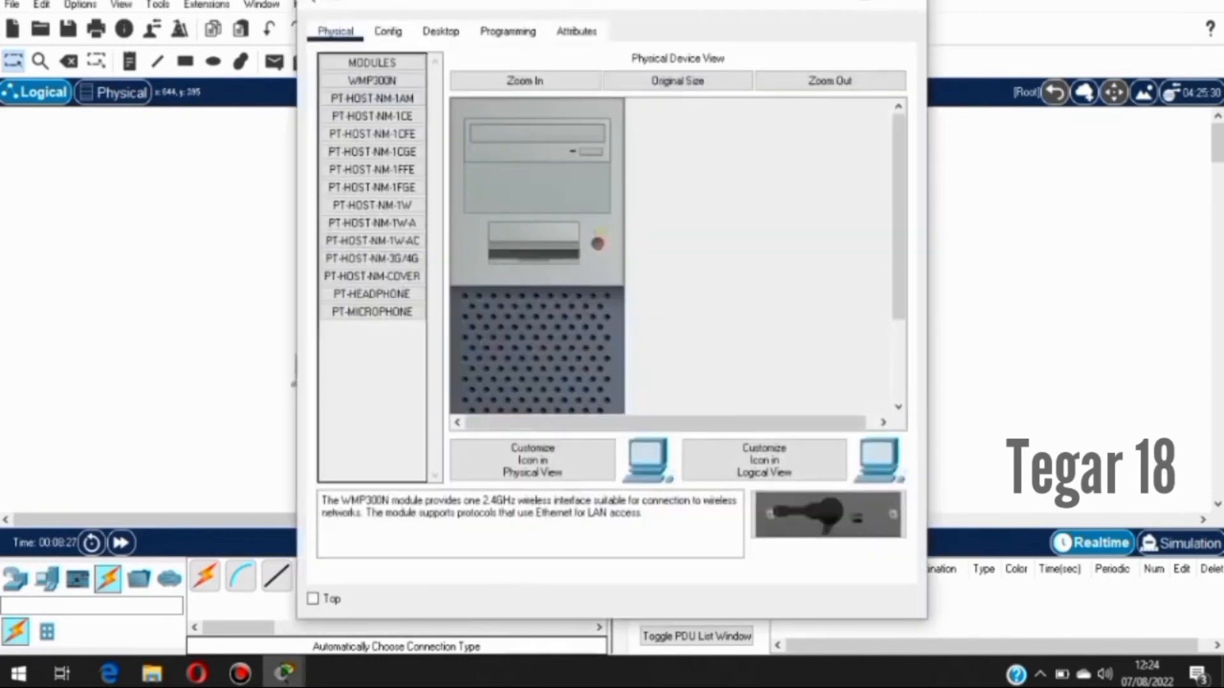
{"action": "left_click", "coordinate": [440, 31]}
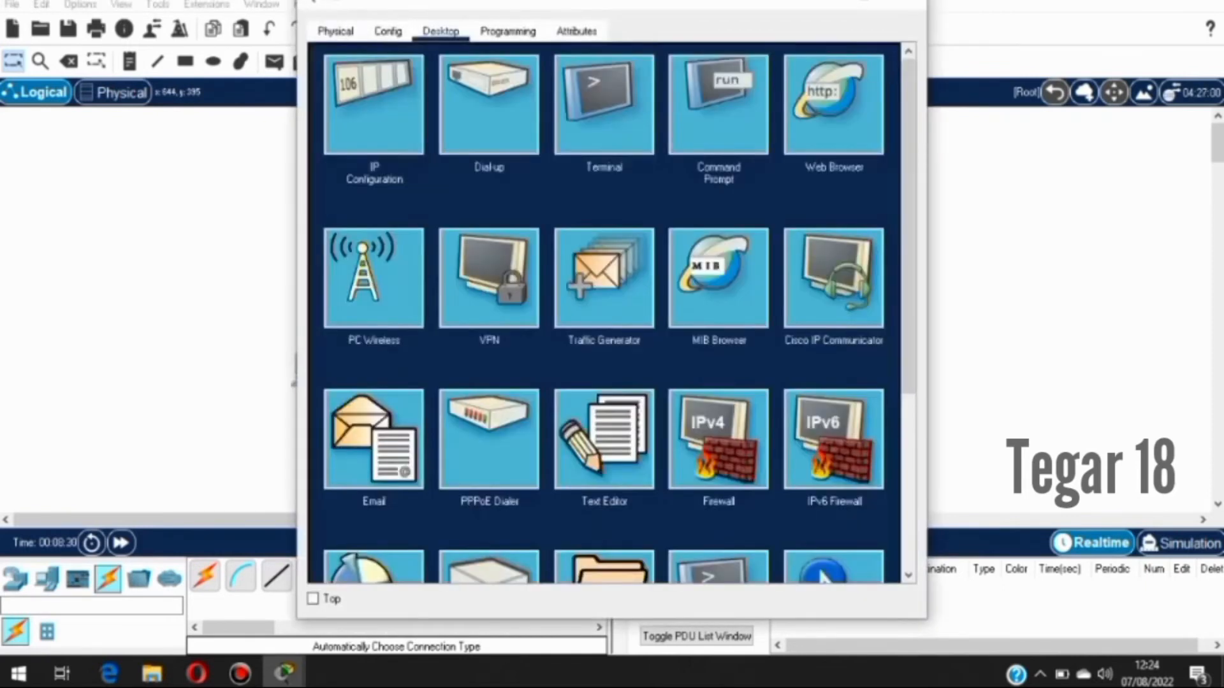
{"action": "left_click", "coordinate": [374, 104]}
{"action": "left_click", "coordinate": [708, 161]}
{"action": "type", "text": "1"}
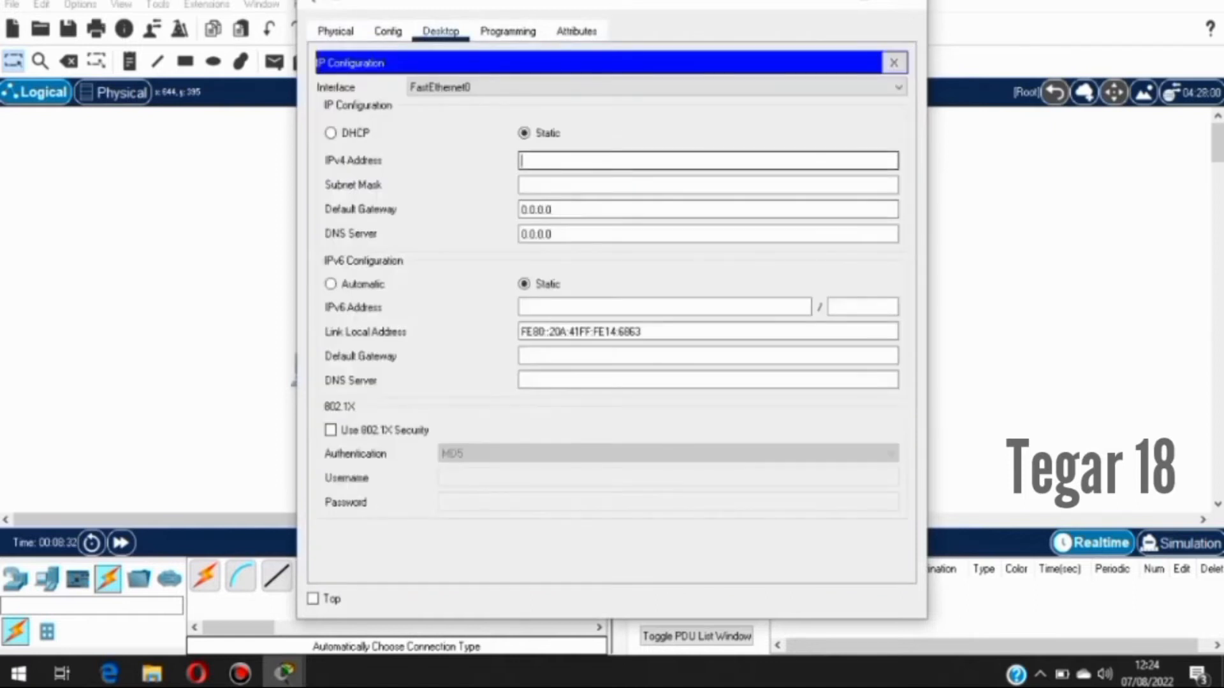
{"action": "type", "text": "92.168.10.3"}
{"action": "key", "text": "Return"}
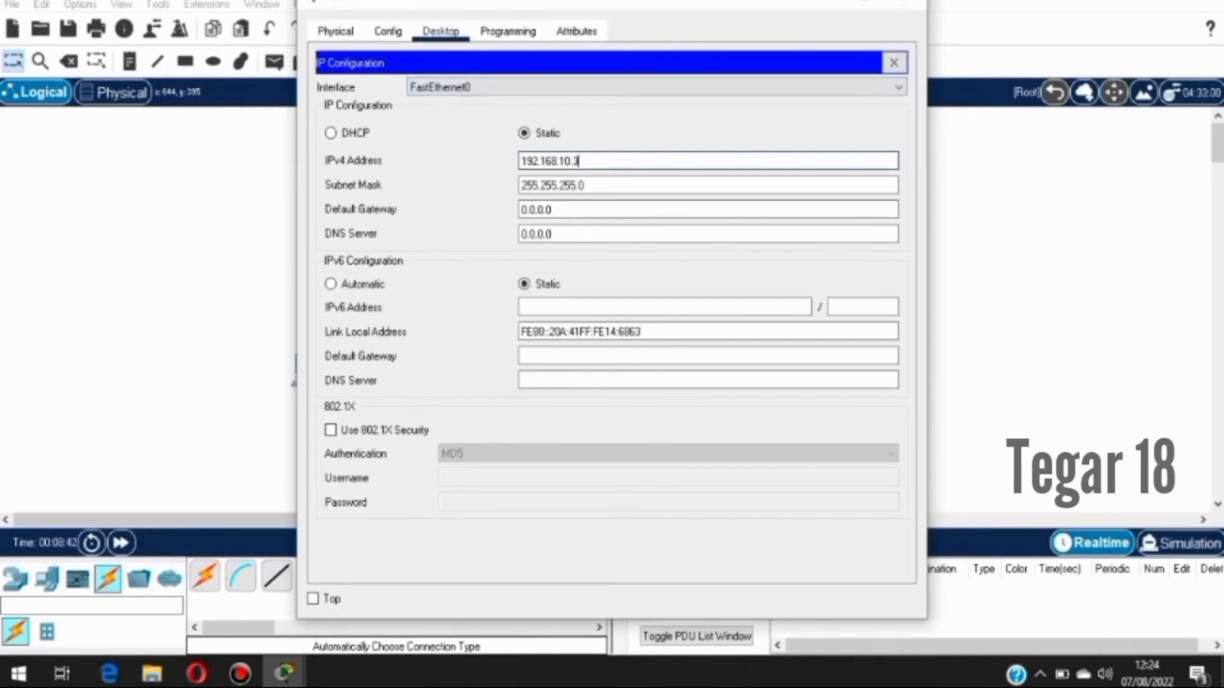
{"action": "left_click", "coordinate": [907, 4]}
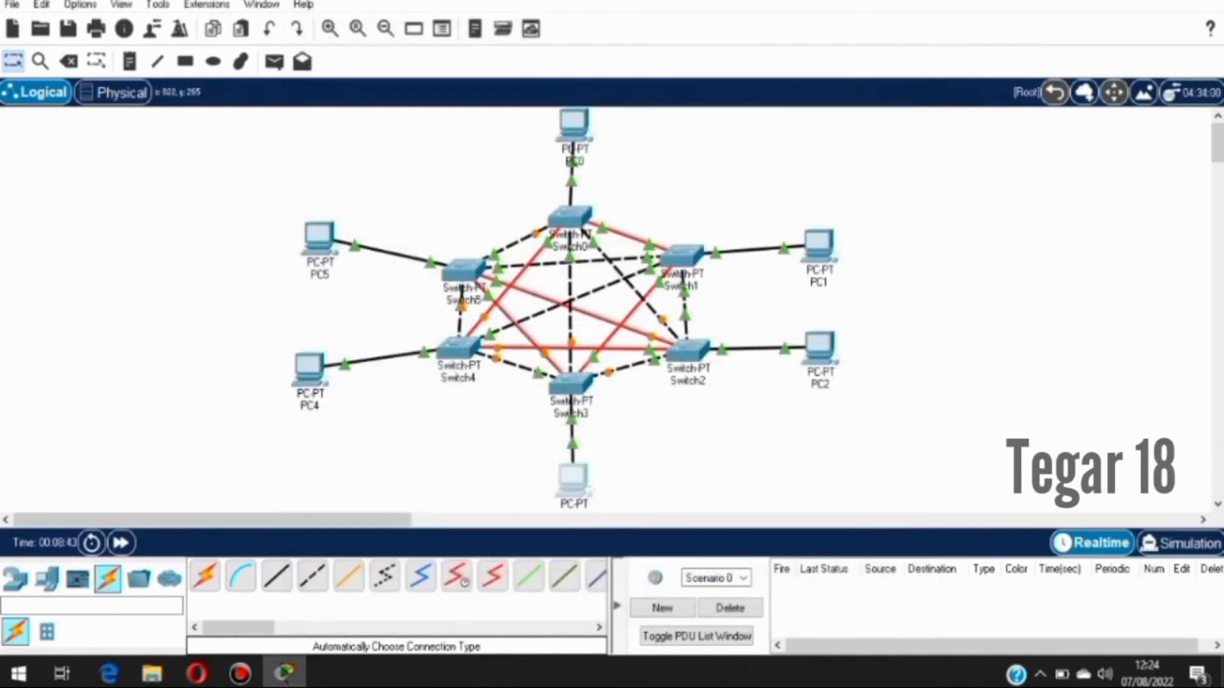
- Assign PC2 the static IPv4 address 192.168.10.4 with subnet mask 255.255.255.0, and close its configuration
{"action": "left_click", "coordinate": [820, 348]}
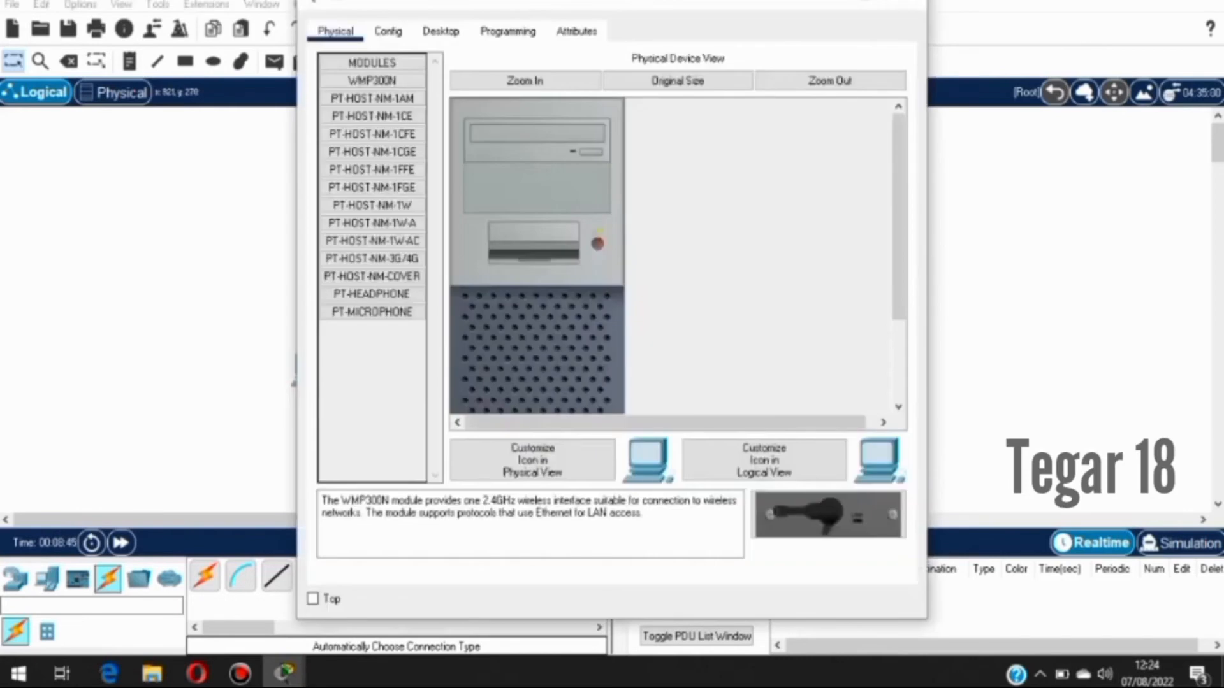
{"action": "left_click", "coordinate": [441, 31]}
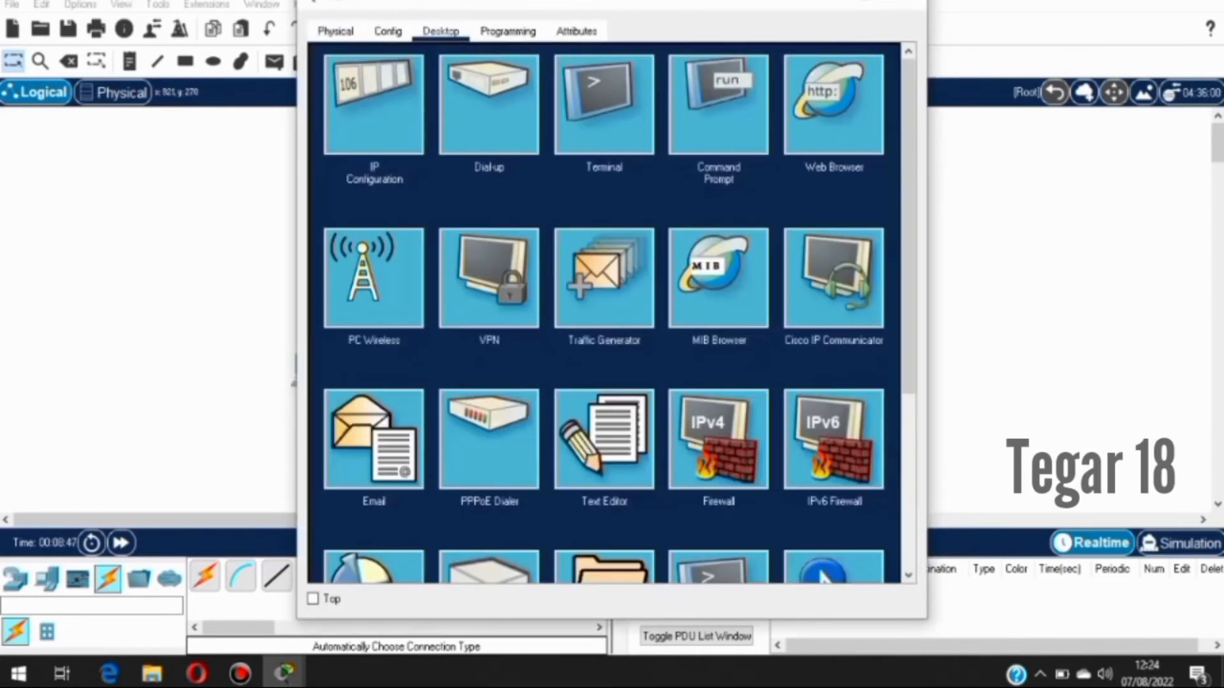
{"action": "left_click", "coordinate": [374, 106]}
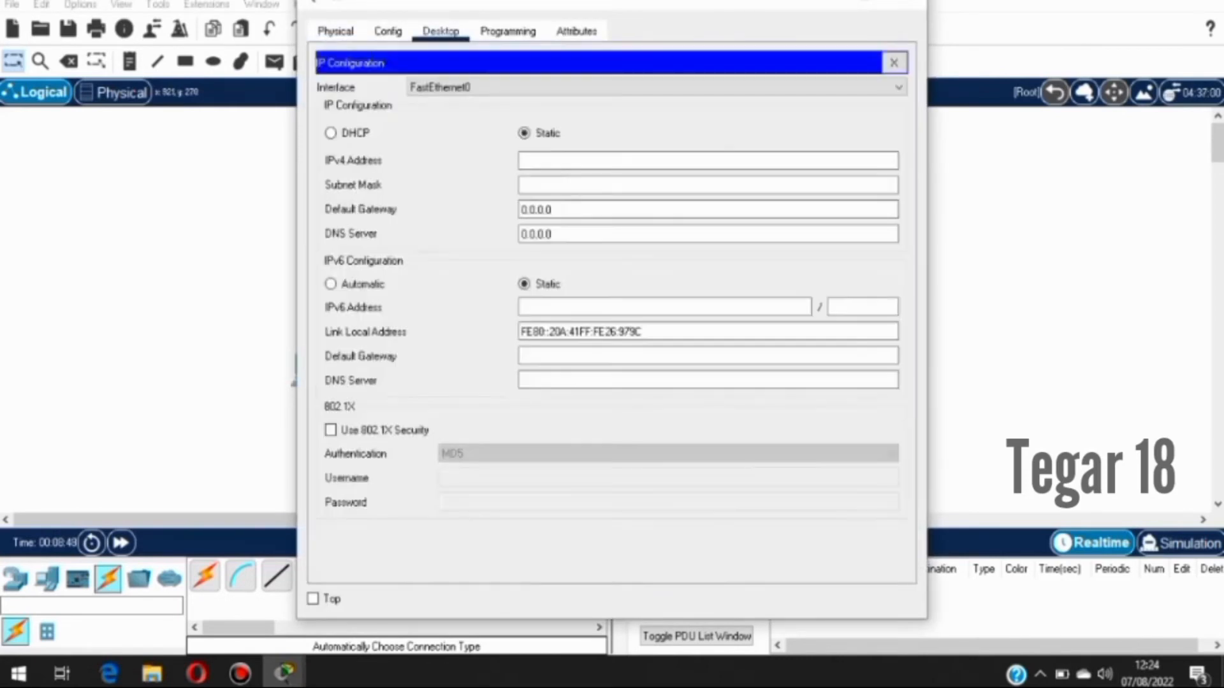
{"action": "type", "text": "192"}
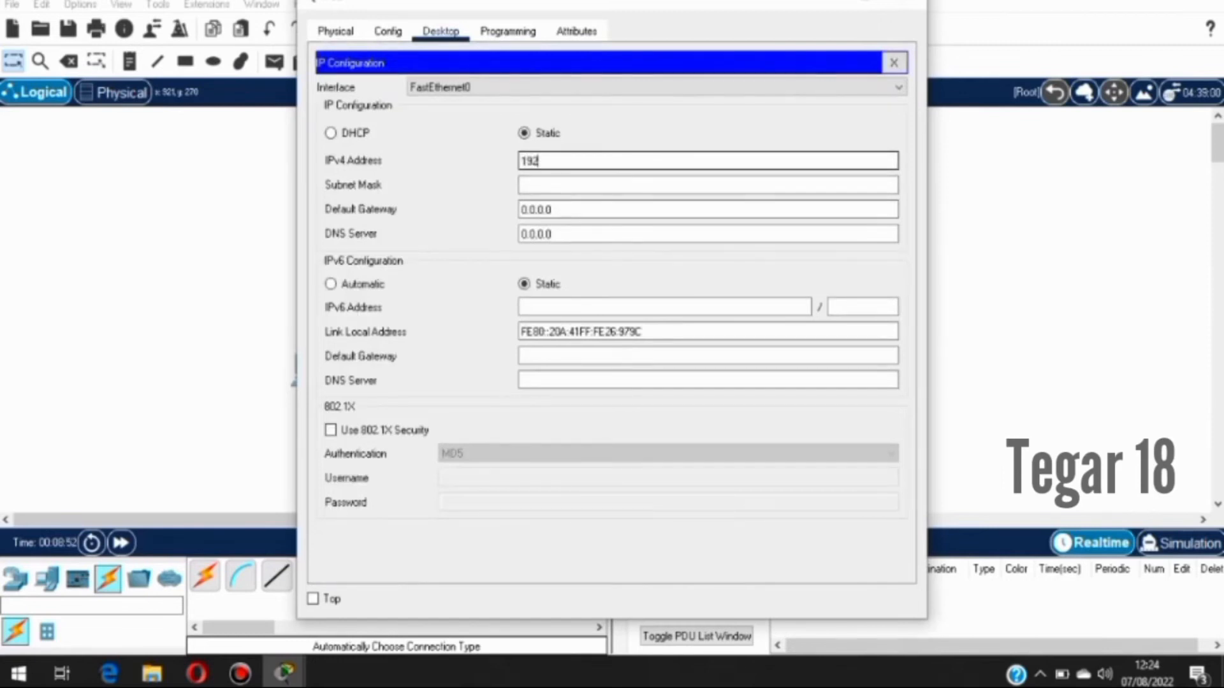
{"action": "type", "text": ".168.10.4"}
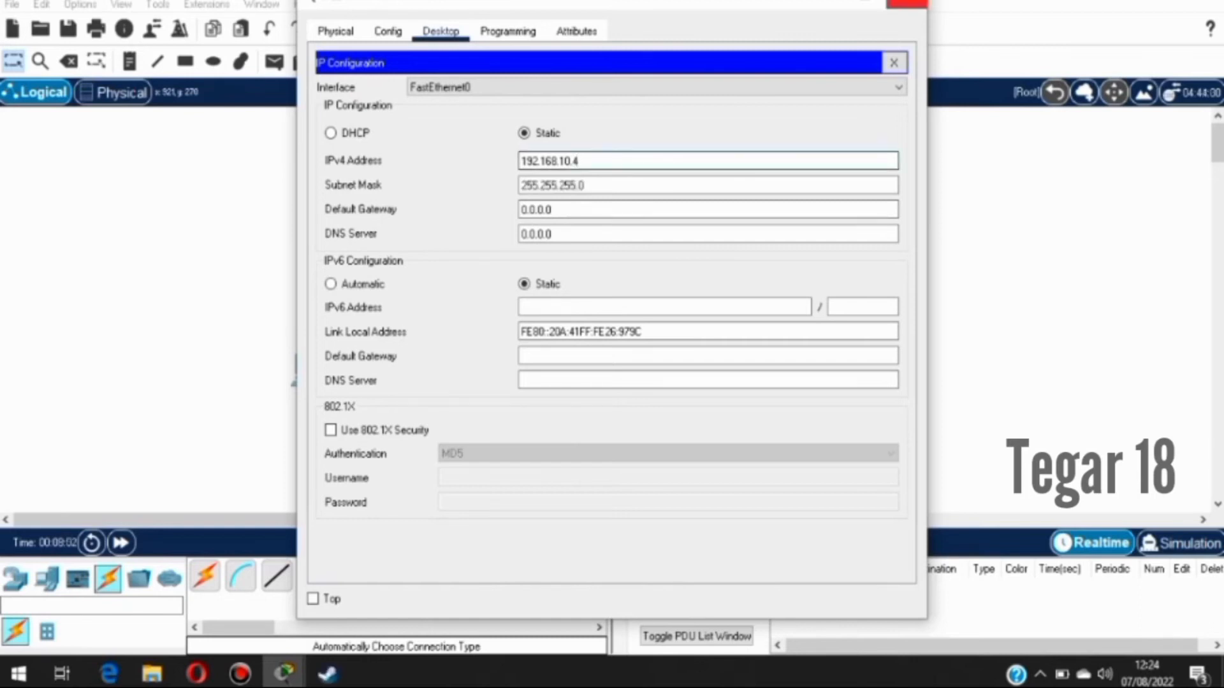
{"action": "key", "text": "alt+F4"}
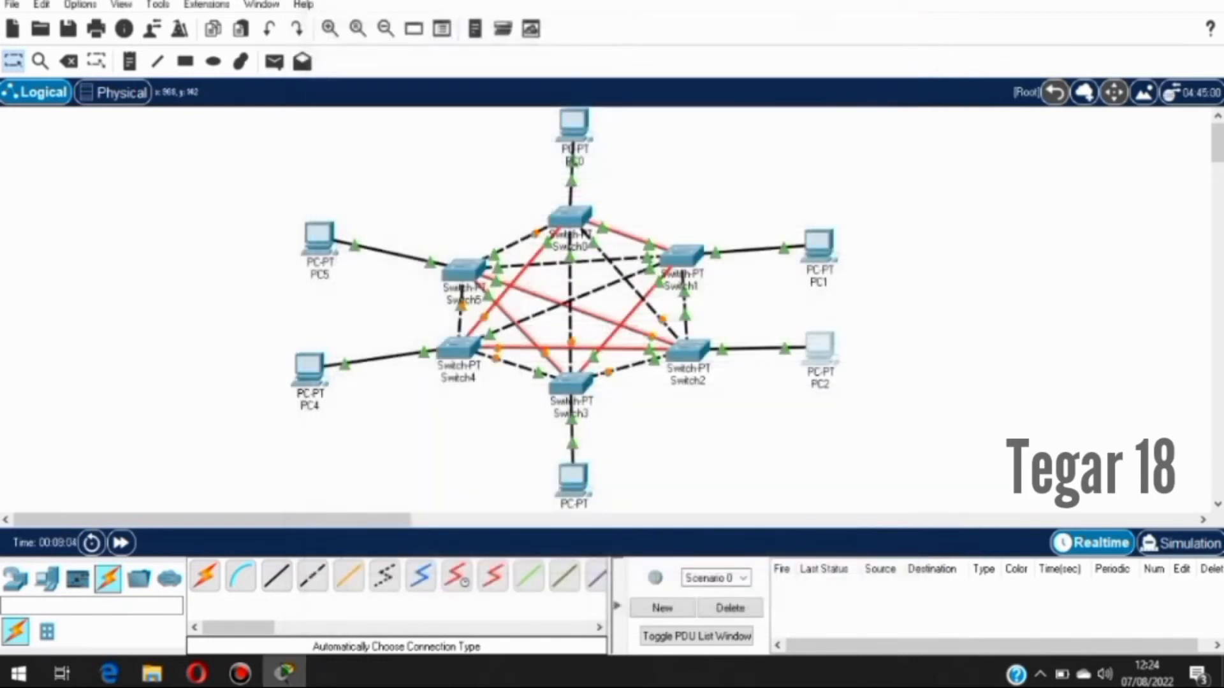
- Assign PC1 the static IPv4 address 192.168.10.5 with subnet mask 255.255.255.0, and close its configuration
{"action": "left_click", "coordinate": [818, 244]}
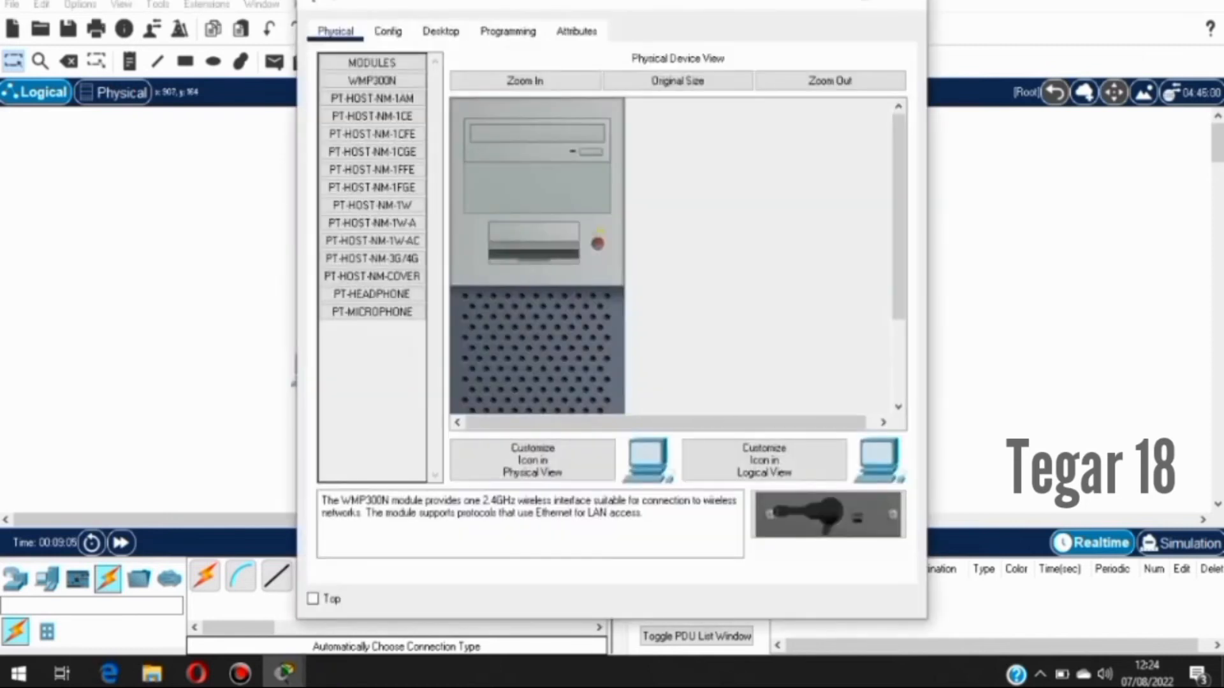
{"action": "left_click", "coordinate": [440, 32]}
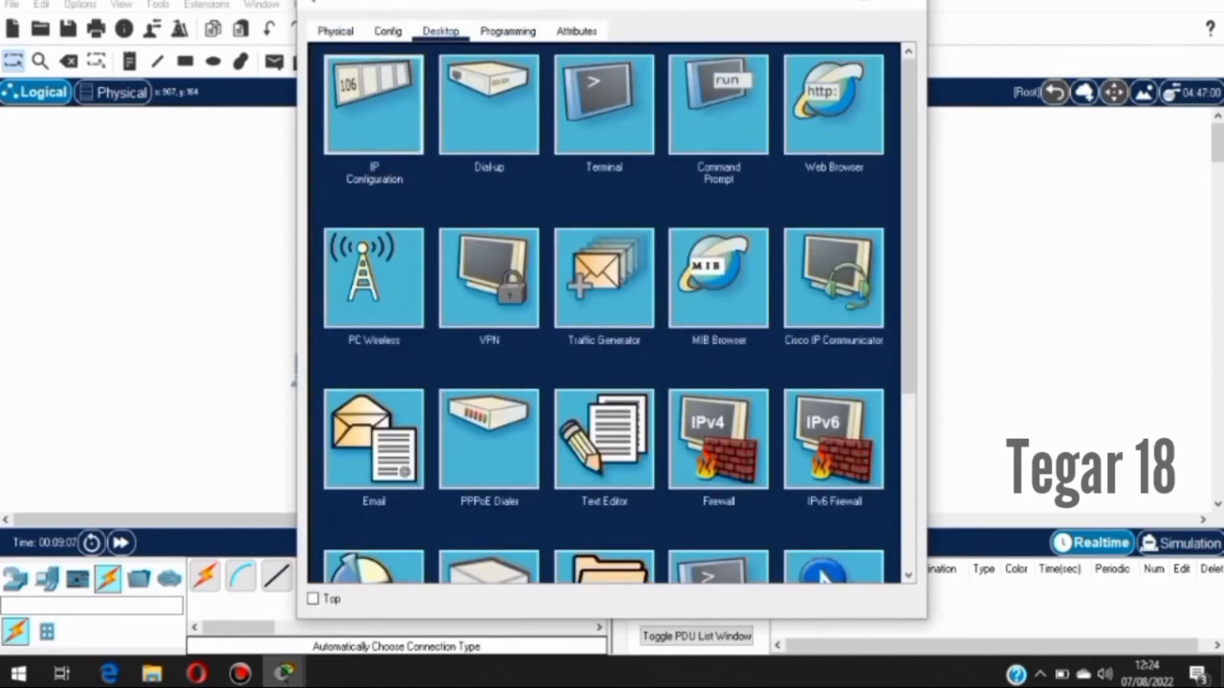
{"action": "left_click", "coordinate": [374, 105]}
{"action": "type", "text": "1"}
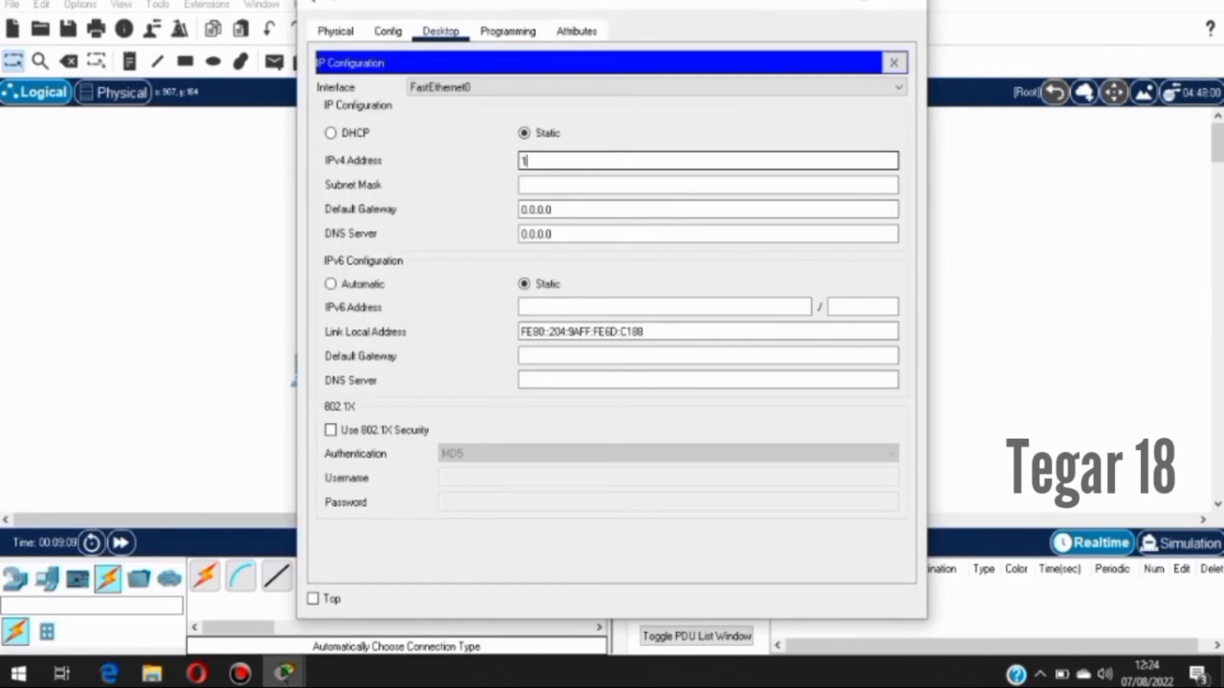
{"action": "type", "text": "92.168.10."}
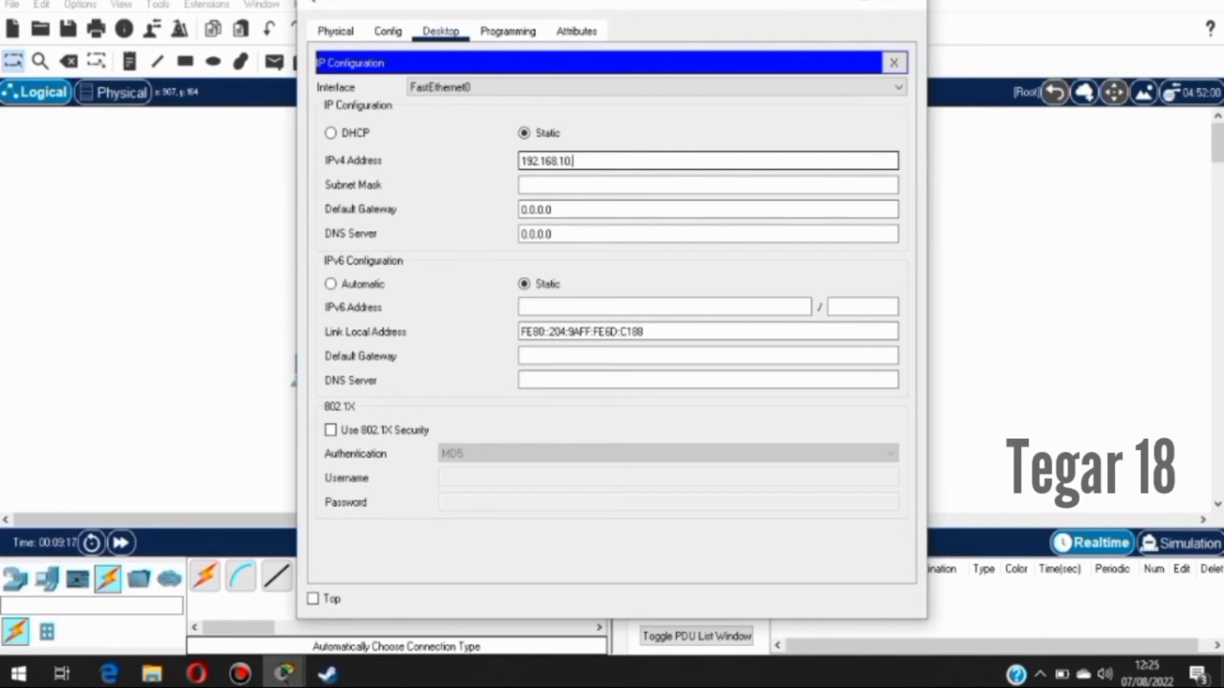
{"action": "type", "text": "6"}
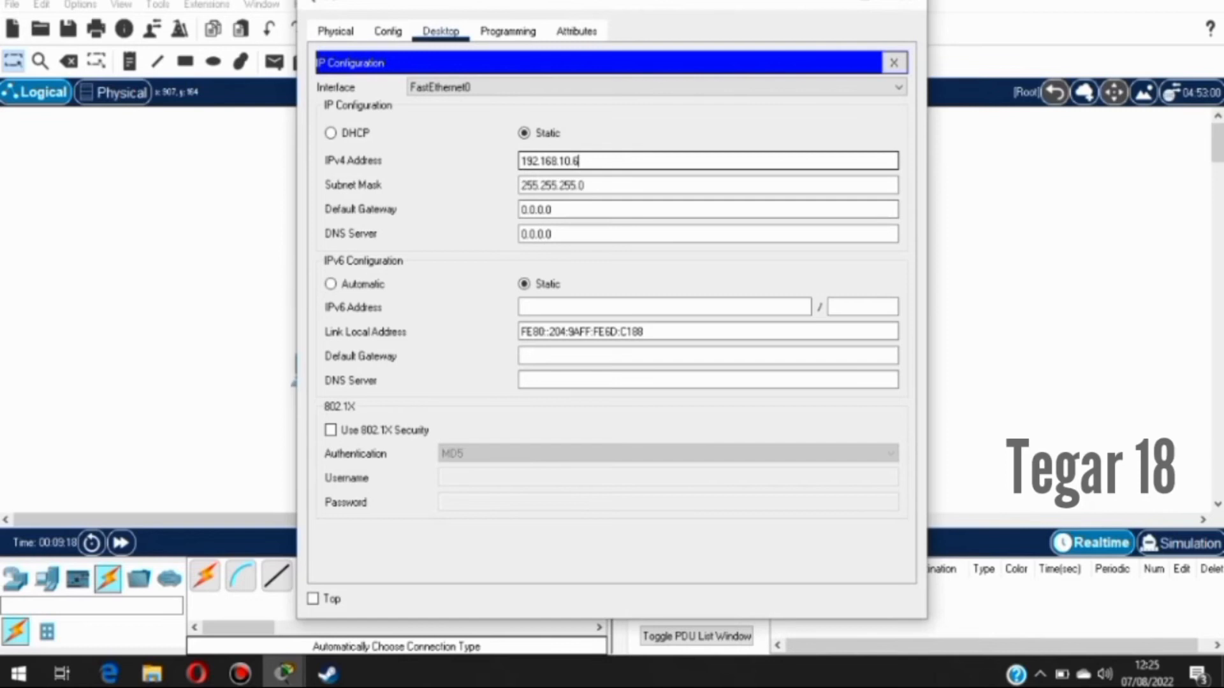
{"action": "key", "text": "BackSpace"}
{"action": "type", "text": "5"}
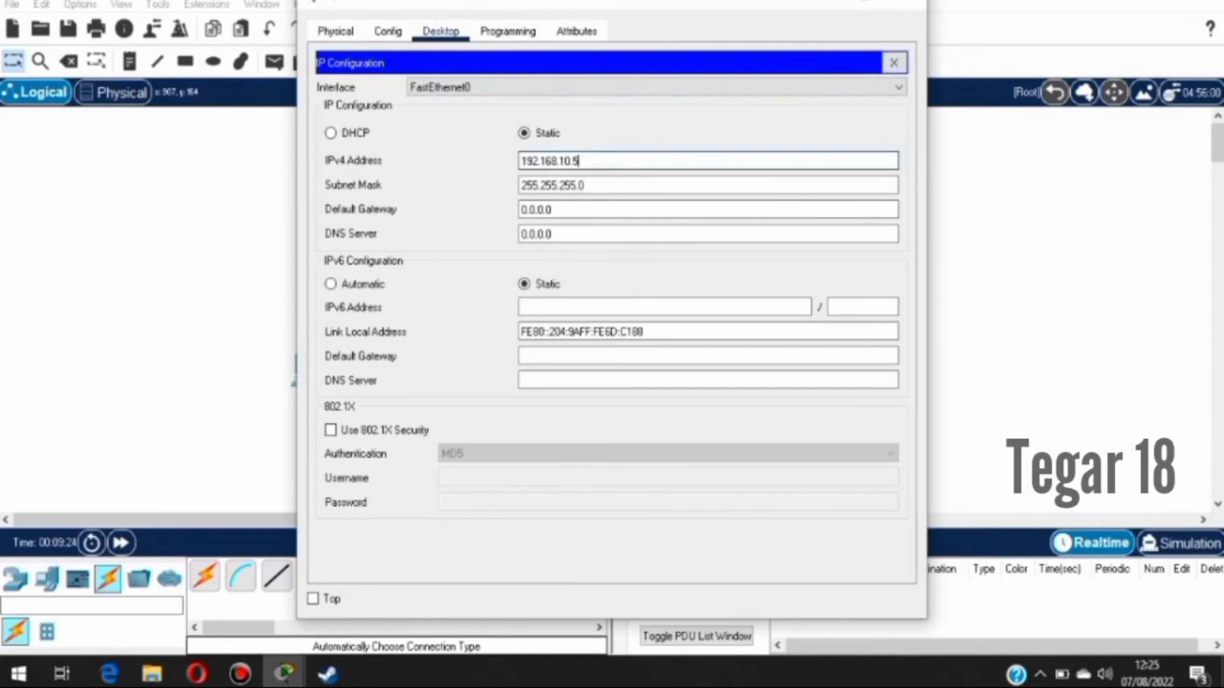
{"action": "left_click", "coordinate": [907, 4]}
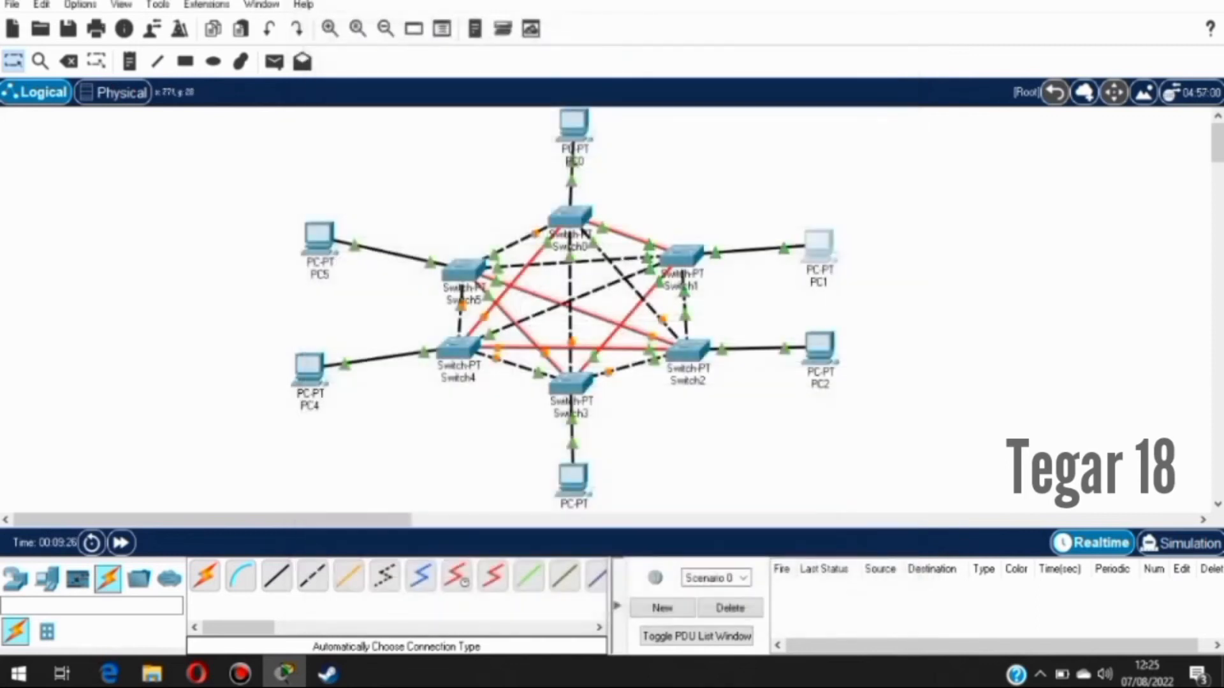
- Assign PC0 the static IPv4 address 192.168.10.6 with subnet mask 255.255.255.0, and close its configuration
{"action": "left_click", "coordinate": [573, 123]}
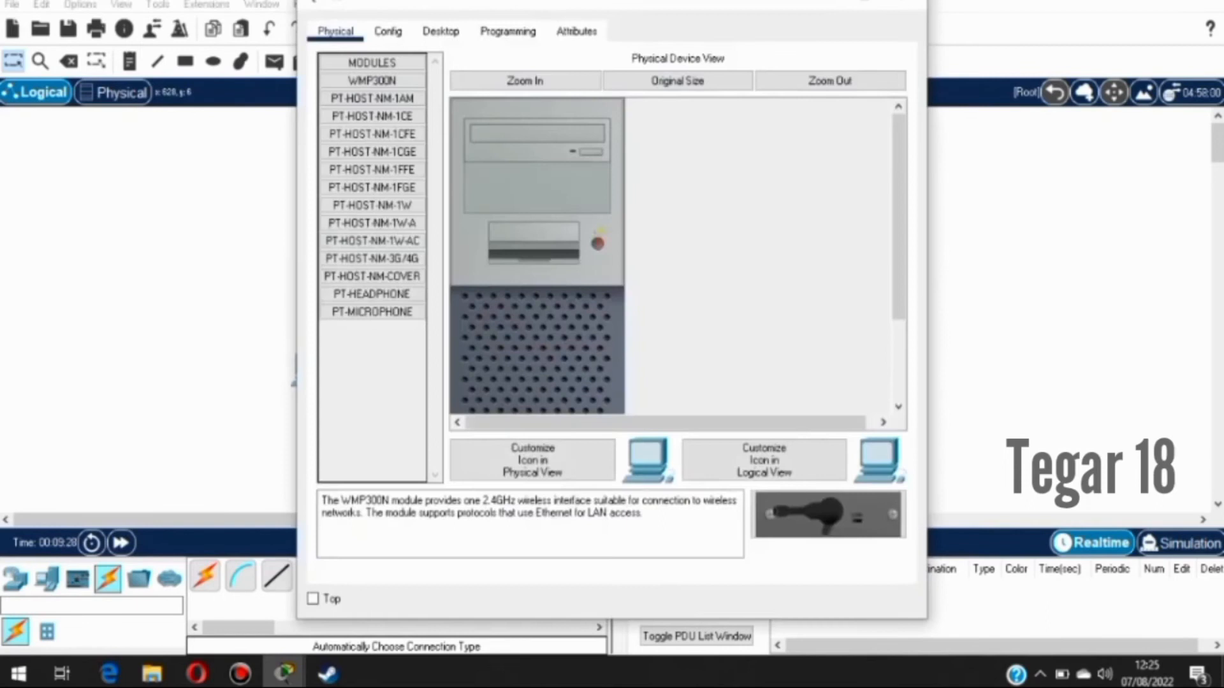
{"action": "left_click", "coordinate": [440, 32]}
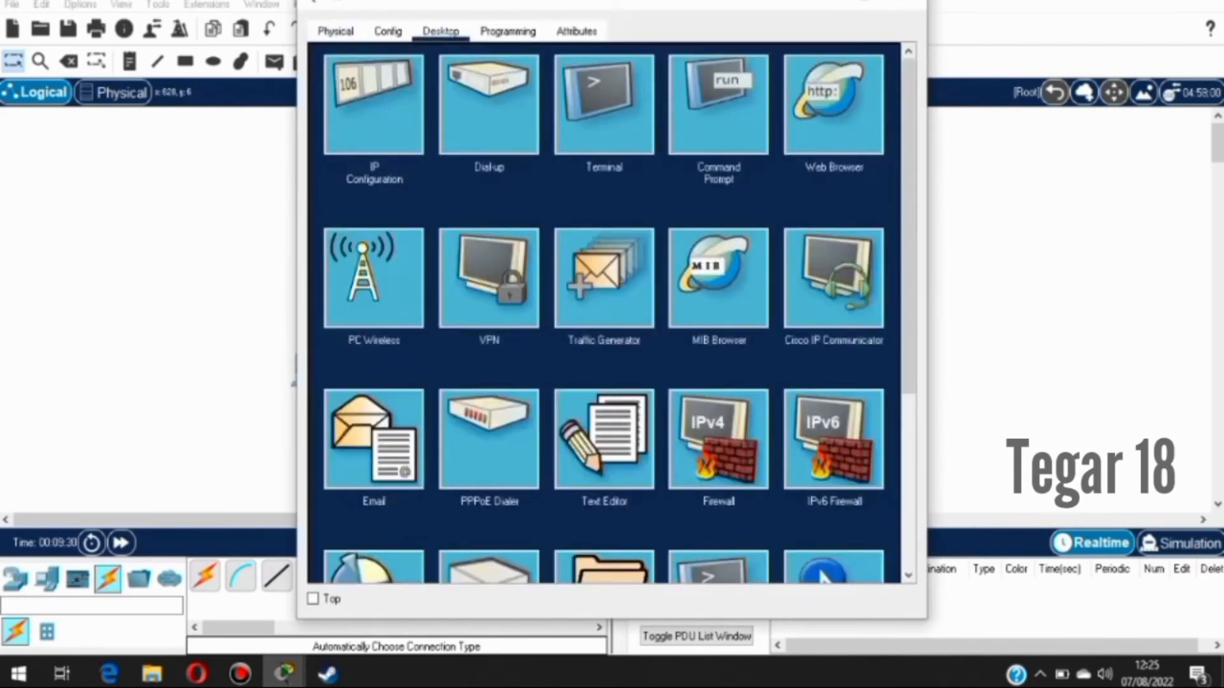
{"action": "left_click", "coordinate": [373, 104]}
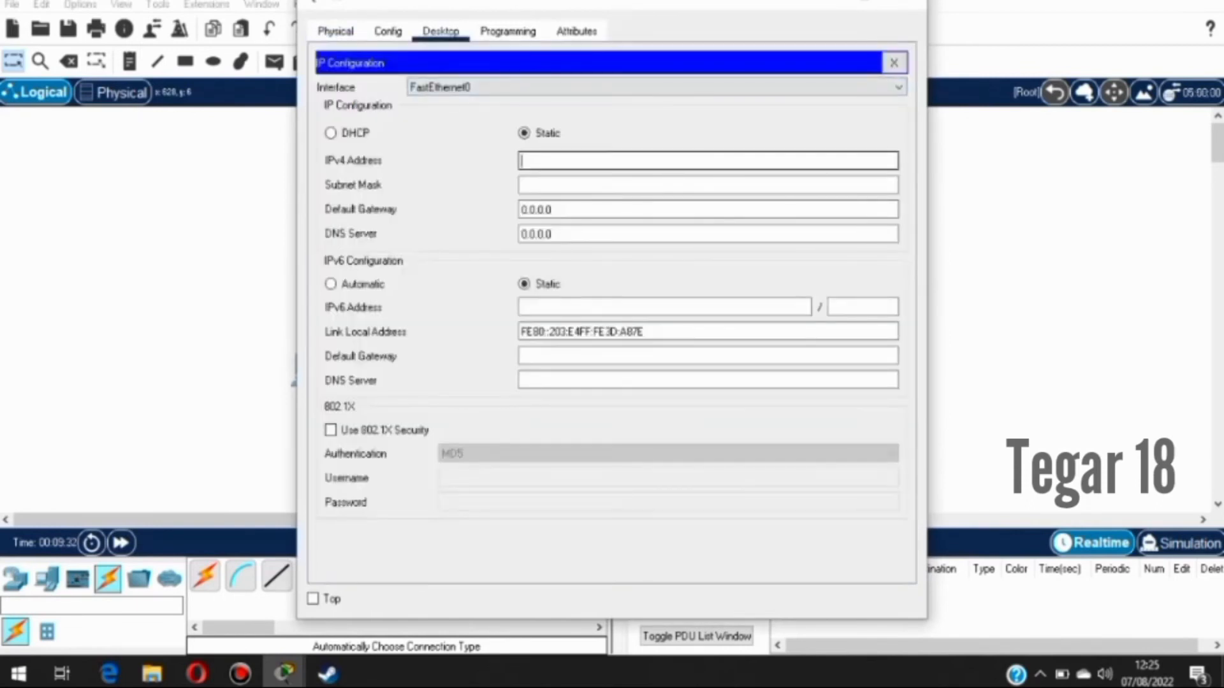
{"action": "type", "text": "192.16"}
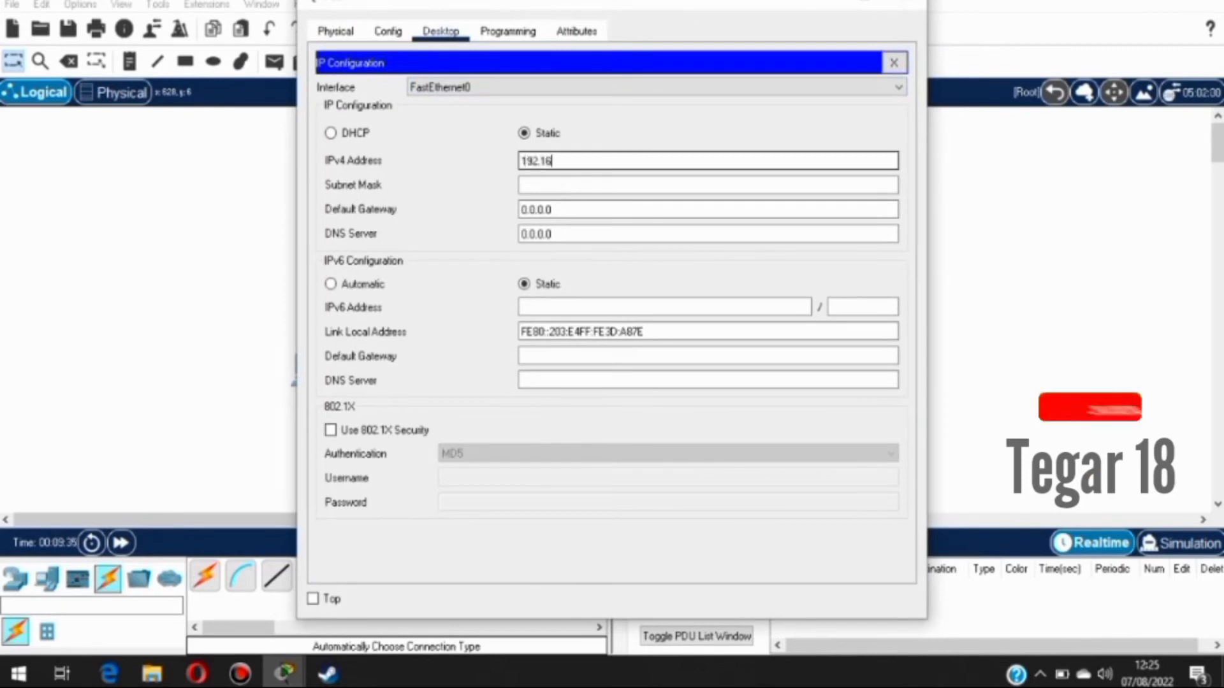
{"action": "type", "text": "8.10"}
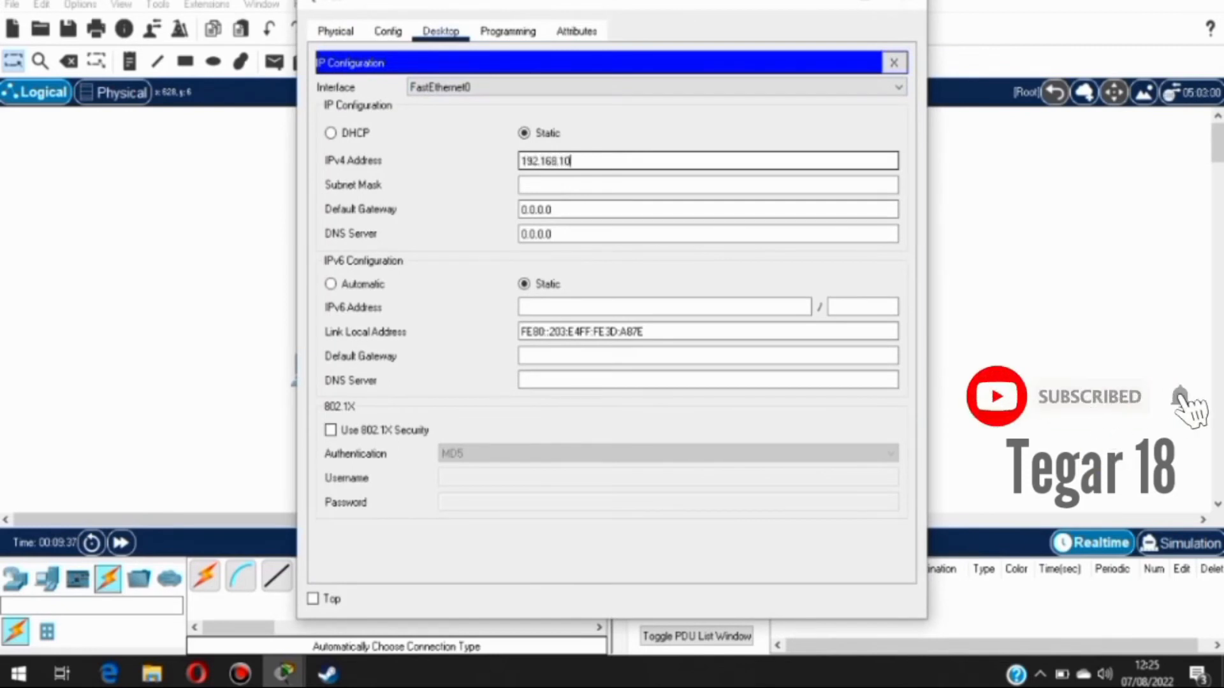
{"action": "type", "text": ".6"}
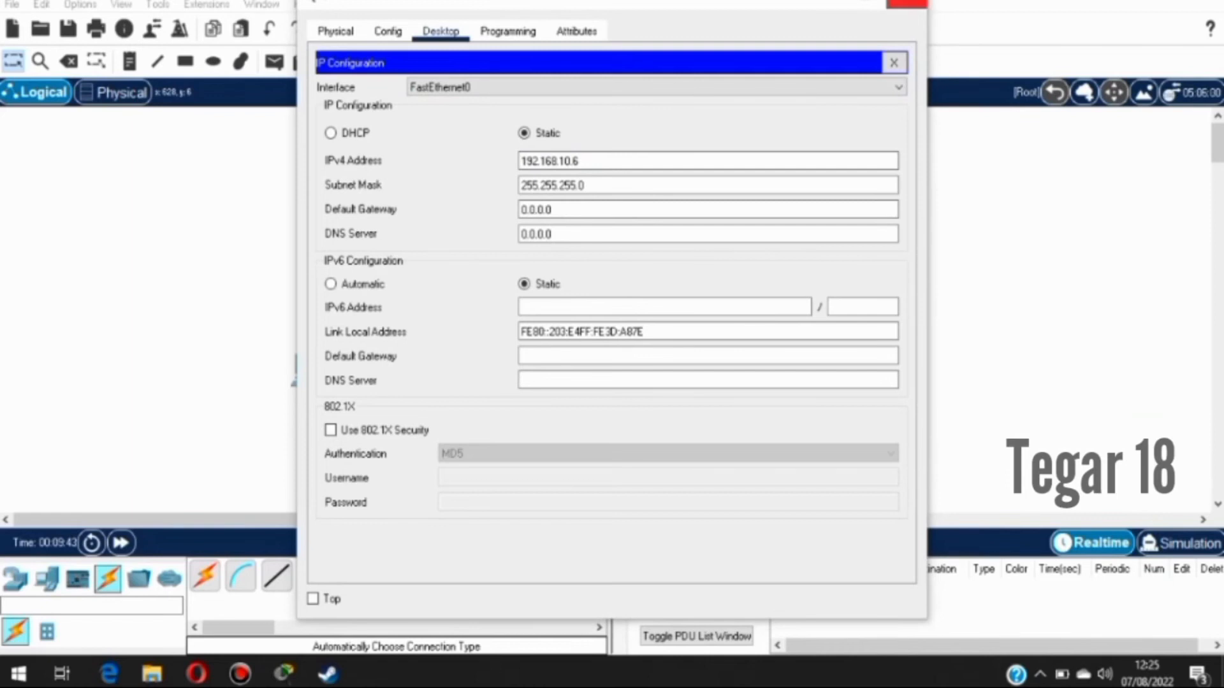
{"action": "left_click", "coordinate": [907, 3]}
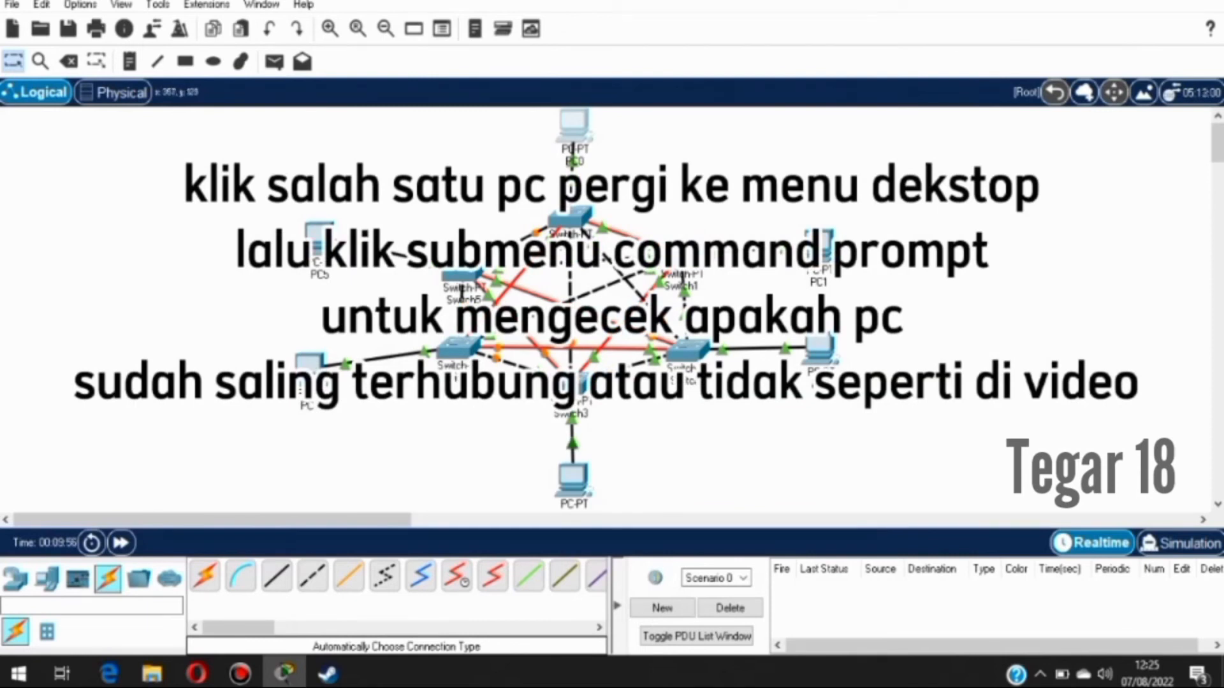
- Open the Command Prompt on one of the configured PCs and try to ping 192.168.1
{"action": "left_click", "coordinate": [574, 121]}
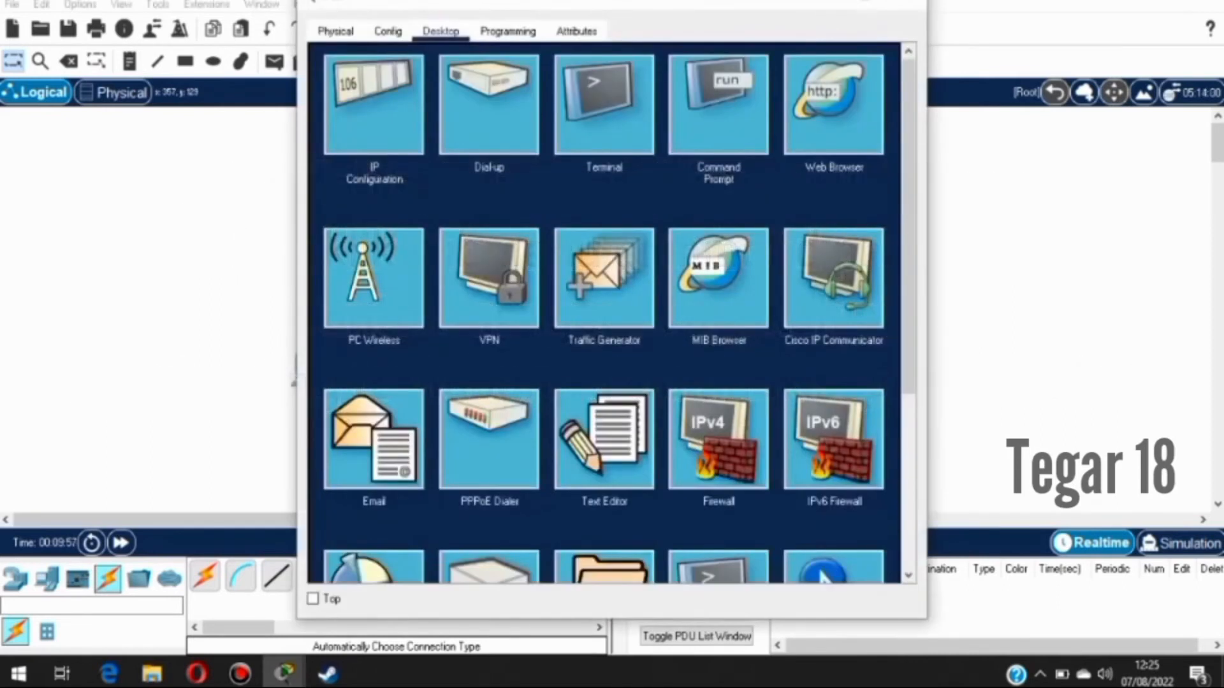
{"action": "left_click", "coordinate": [714, 105]}
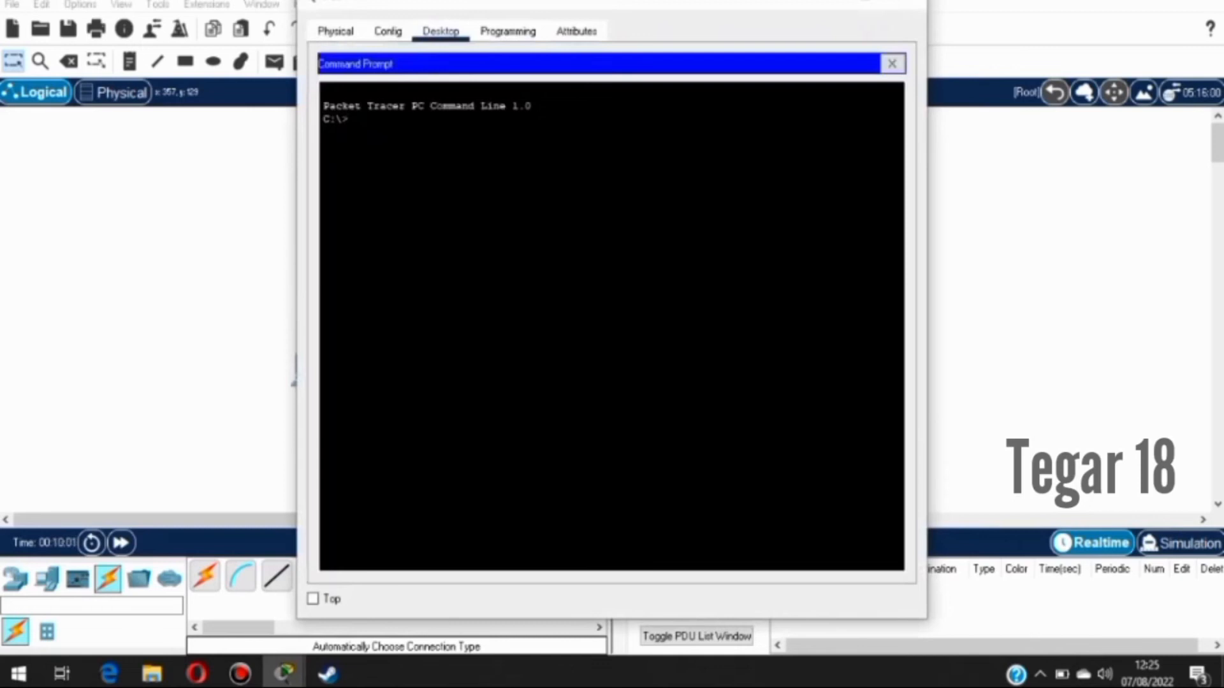
{"action": "type", "text": "PING 192.168.1"}
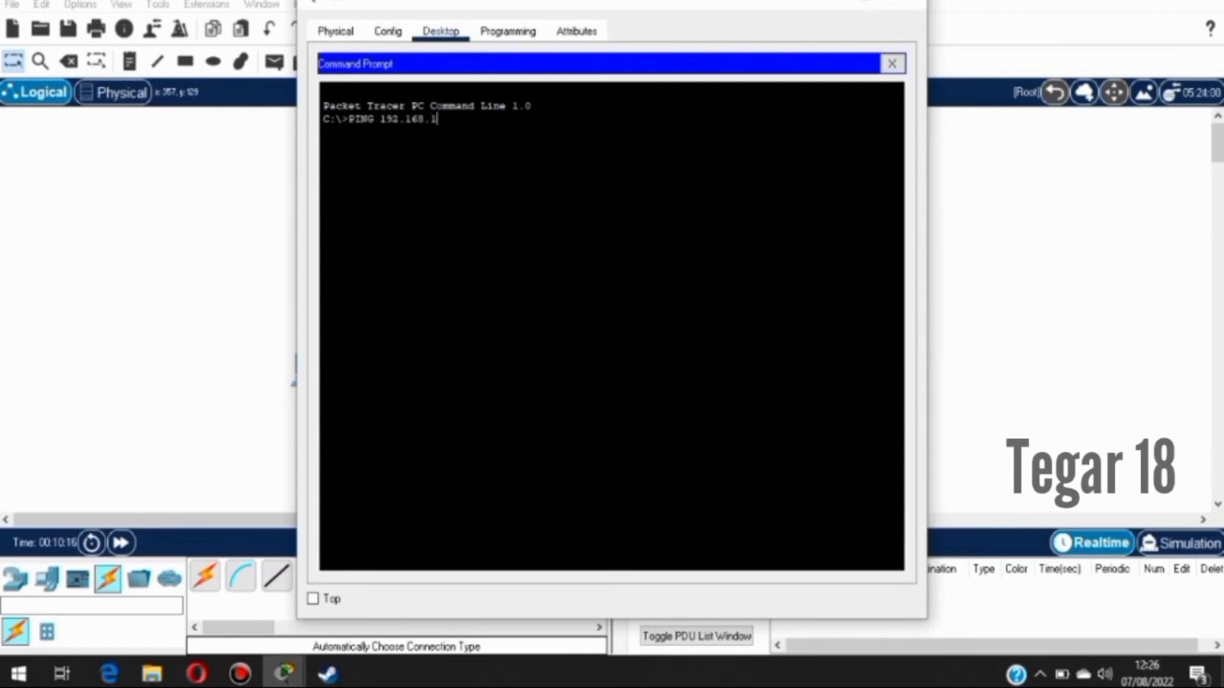
{"action": "key", "text": "Return"}
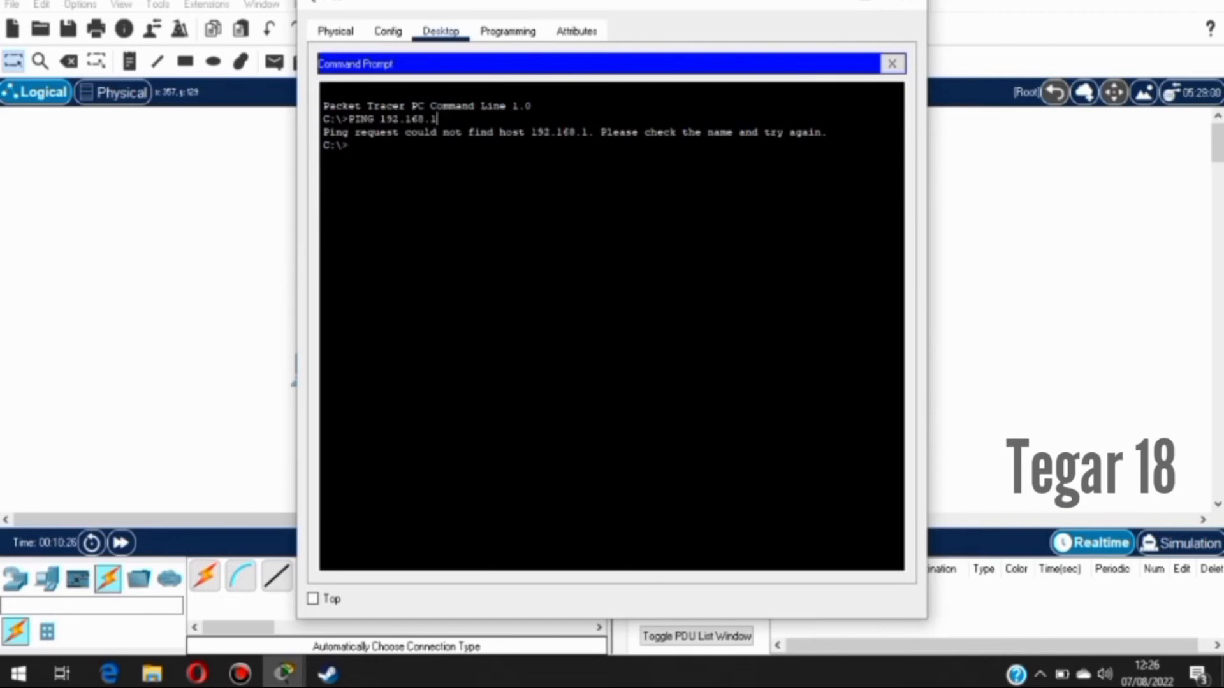
- Ping 192.168.10.1 from the PC's command prompt to test connectivity with PC5's address
{"action": "type", "text": "PING 192.168.10"}
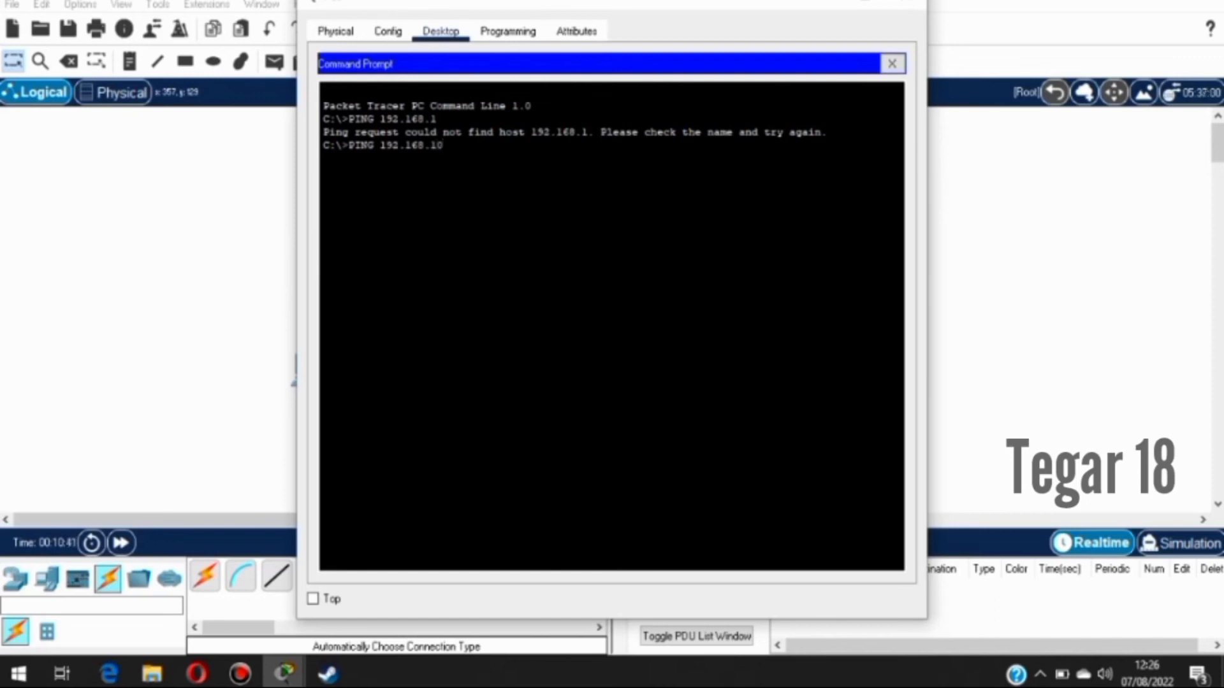
{"action": "type", "text": ".1"}
{"action": "key", "text": "Return"}
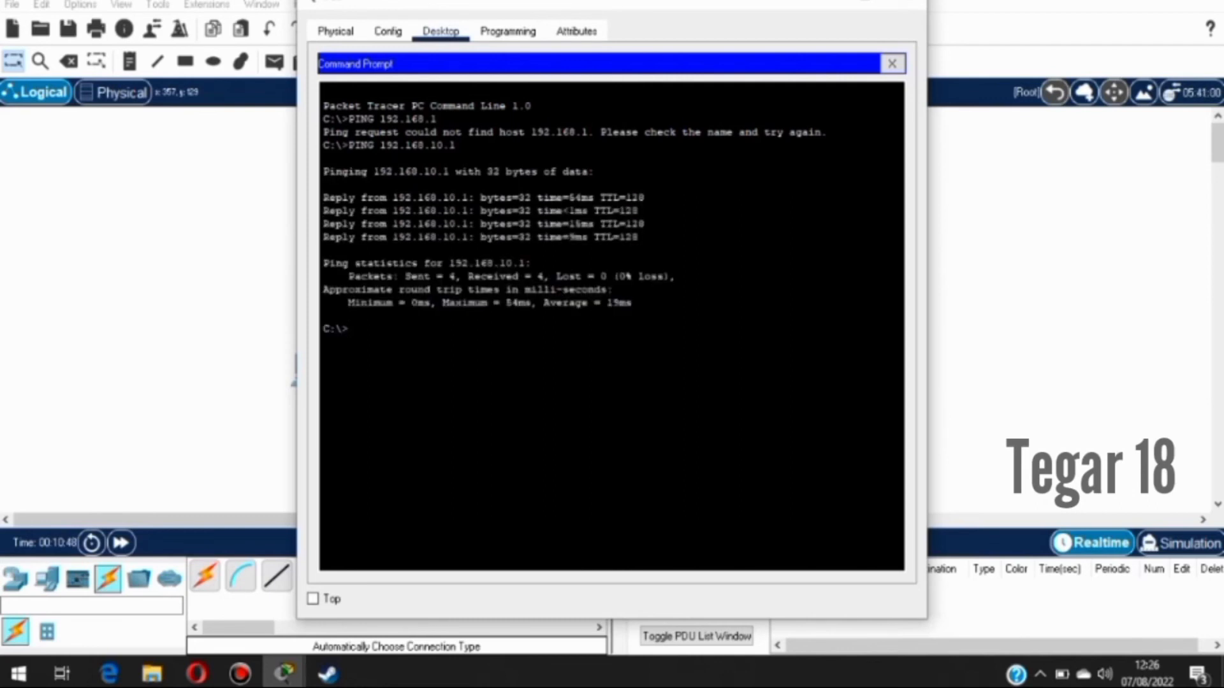
- Ping 192.168.10.2 from the same command prompt to test connectivity with PC4
{"action": "double_click", "coordinate": [446, 172]}
{"action": "type", "text": "PING 192.168.10.2"}
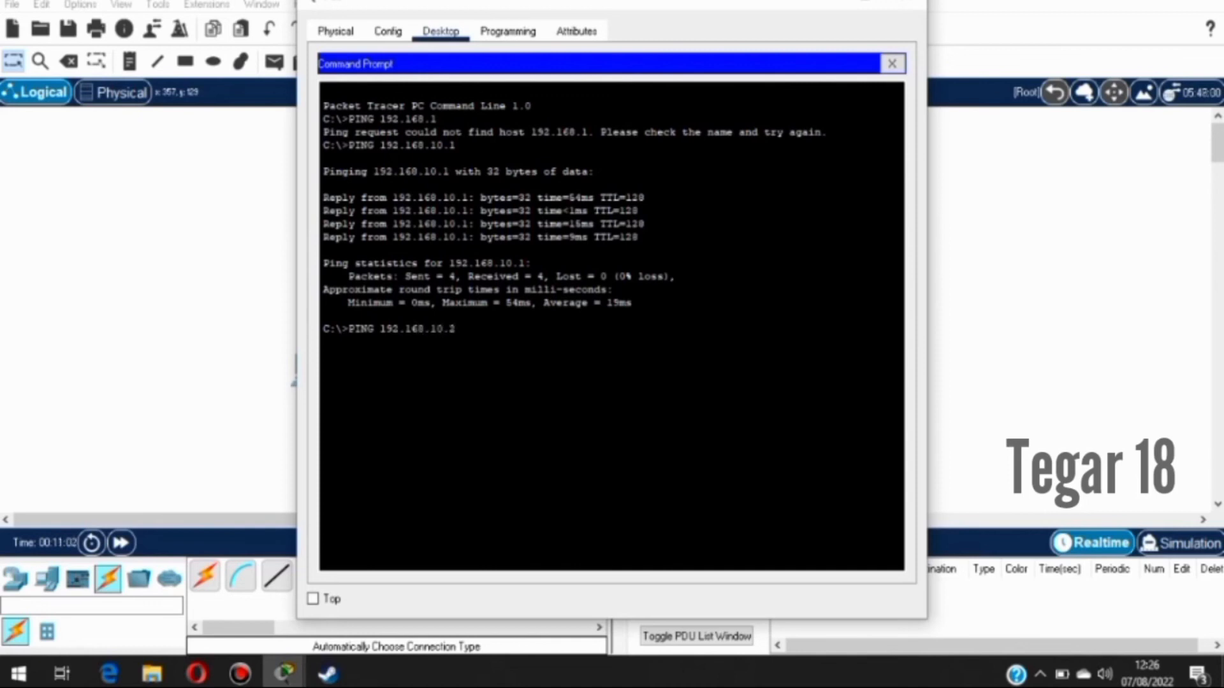
{"action": "key", "text": "Return"}
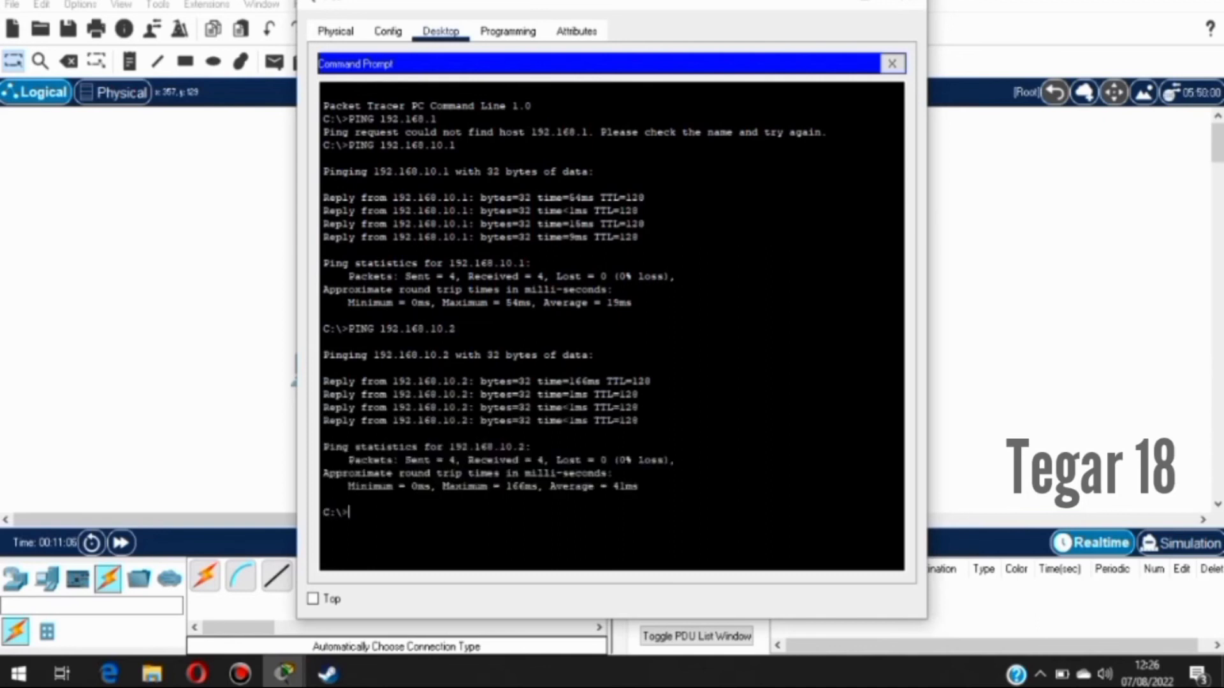
- Ping 192.168.10.3 from the same command prompt to test connectivity with PC3
{"action": "left_click", "coordinate": [452, 329]}
{"action": "left_click", "coordinate": [594, 355]}
{"action": "type", "text": "PING 192.168.1"}
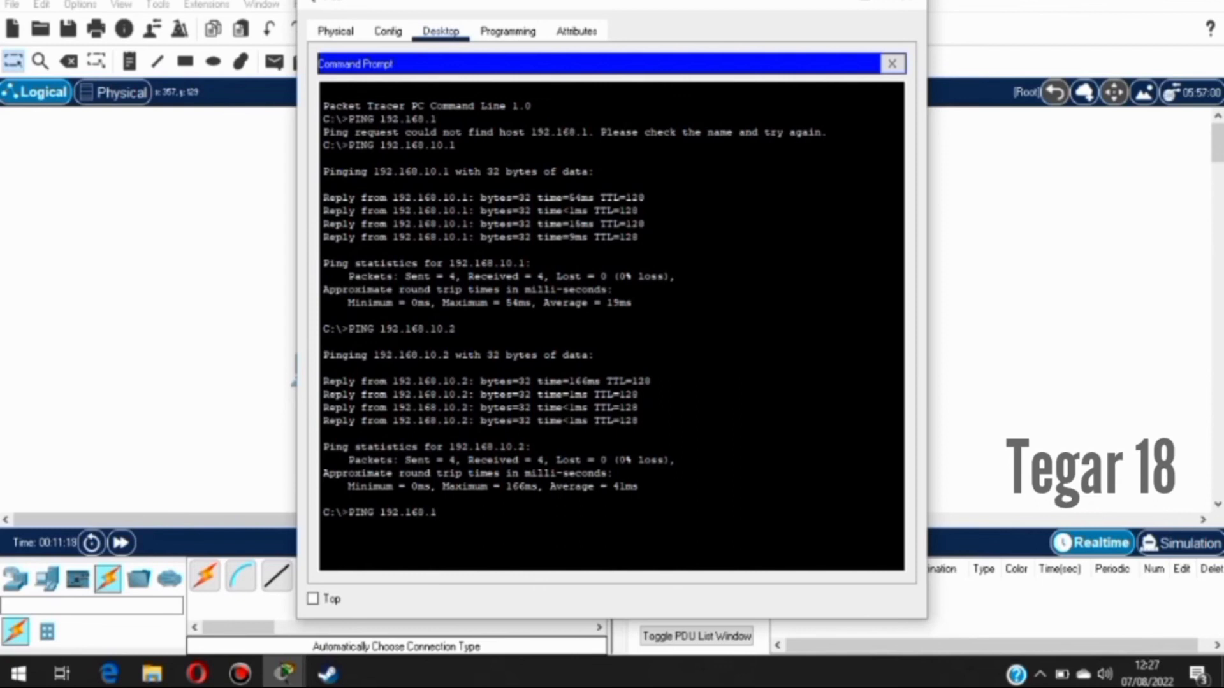
{"action": "type", "text": "0.3"}
{"action": "key", "text": "Return"}
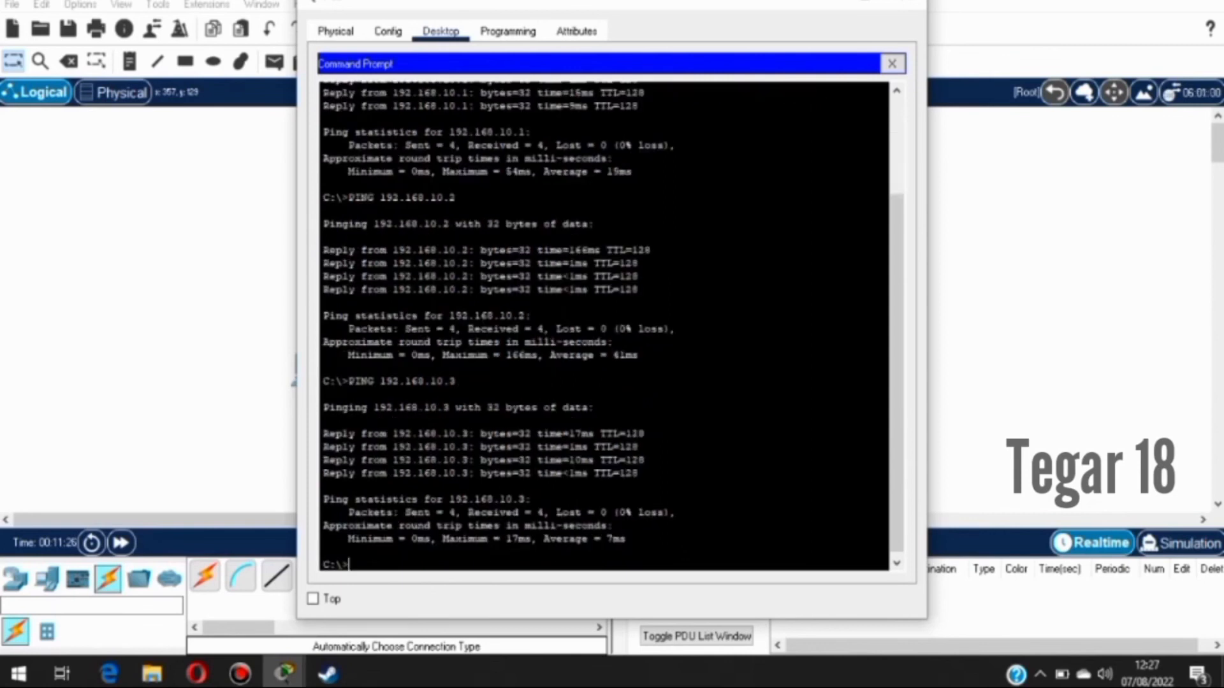
- Ping 192.168.10.4 from the same command prompt to test connectivity with PC2
{"action": "double_click", "coordinate": [453, 381]}
{"action": "type", "text": "PING 192.168.10."}
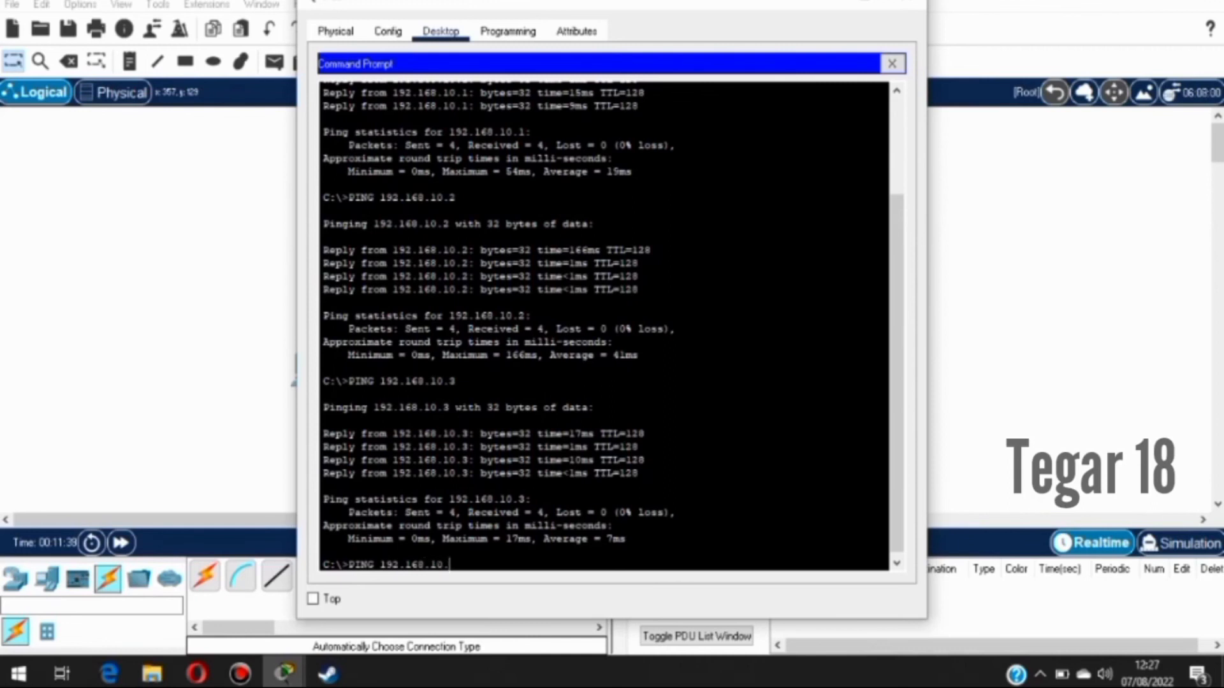
{"action": "type", "text": "4"}
{"action": "key", "text": "Return"}
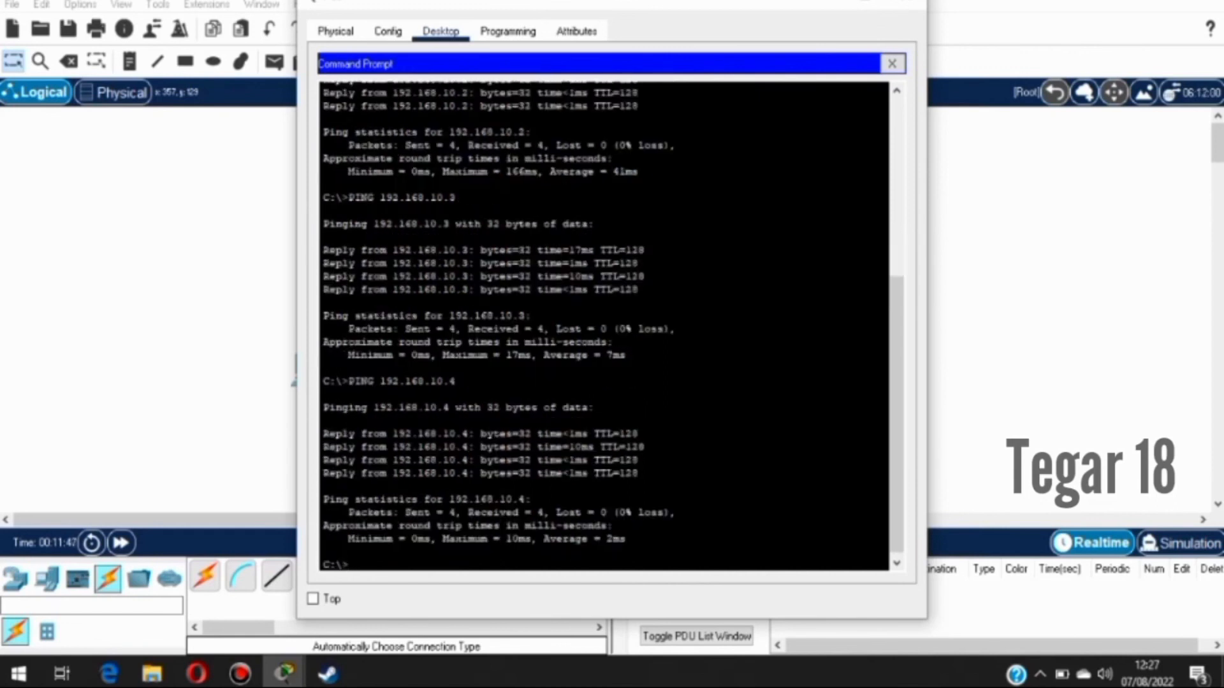
- Ping 192.168.10.5 from the same command prompt to test connectivity with PC1
{"action": "left_click_drag", "start_coordinate": [448, 380], "coordinate": [455, 380]}
{"action": "left_click", "coordinate": [454, 380]}
{"action": "type", "text": "PING 192"}
{"action": "type", "text": ".168"}
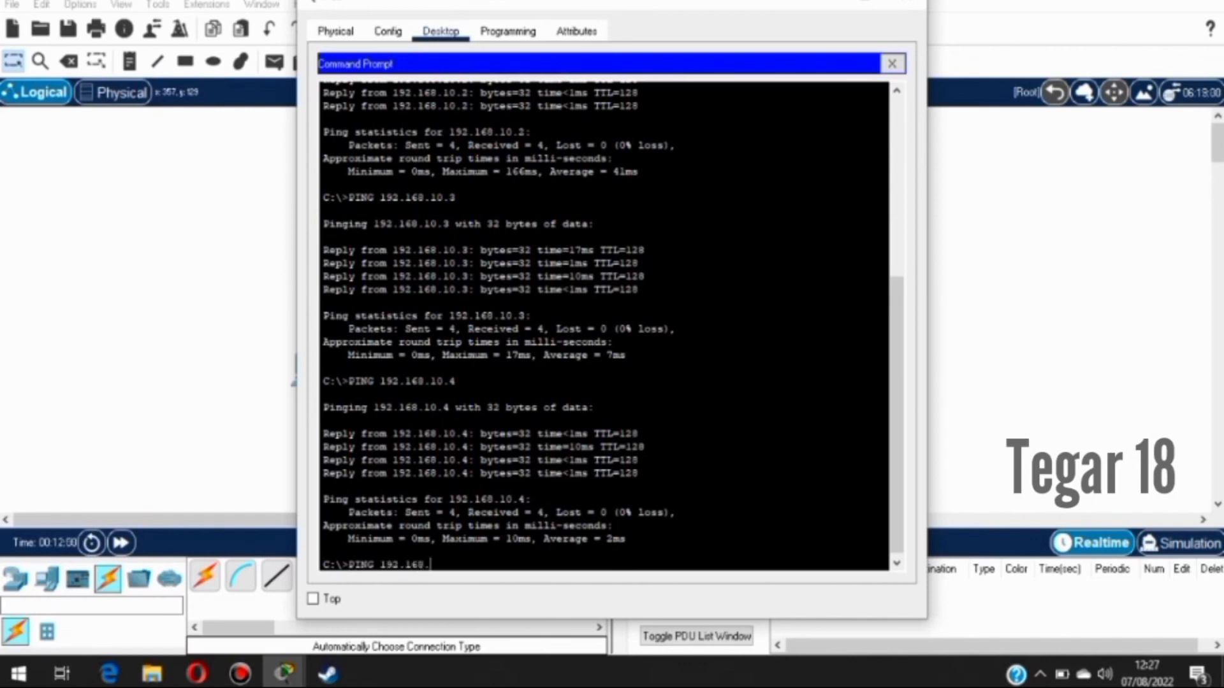
{"action": "type", "text": ".10.5"}
{"action": "key", "text": "Return"}
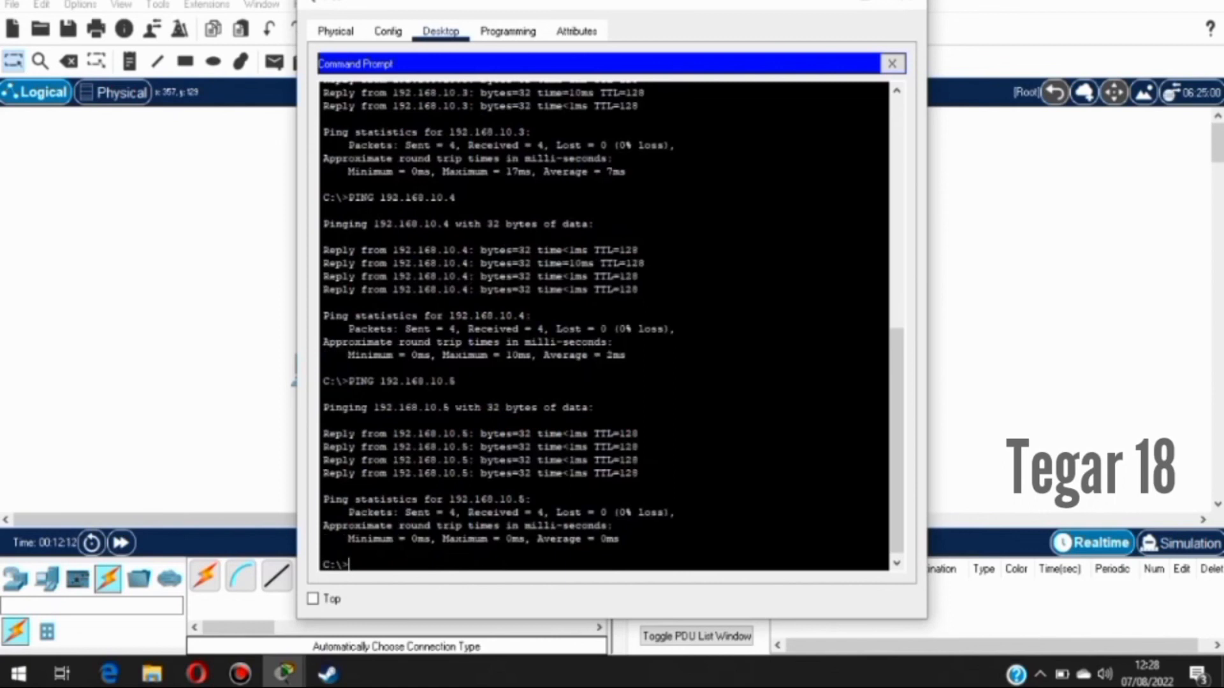
- Ping 192.168.10.6 from the same command prompt to test connectivity with PC0's address
{"action": "left_click_drag", "start_coordinate": [449, 380], "coordinate": [456, 380]}
{"action": "type", "text": "PING 192.168.10.6"}
{"action": "key", "text": "Return"}
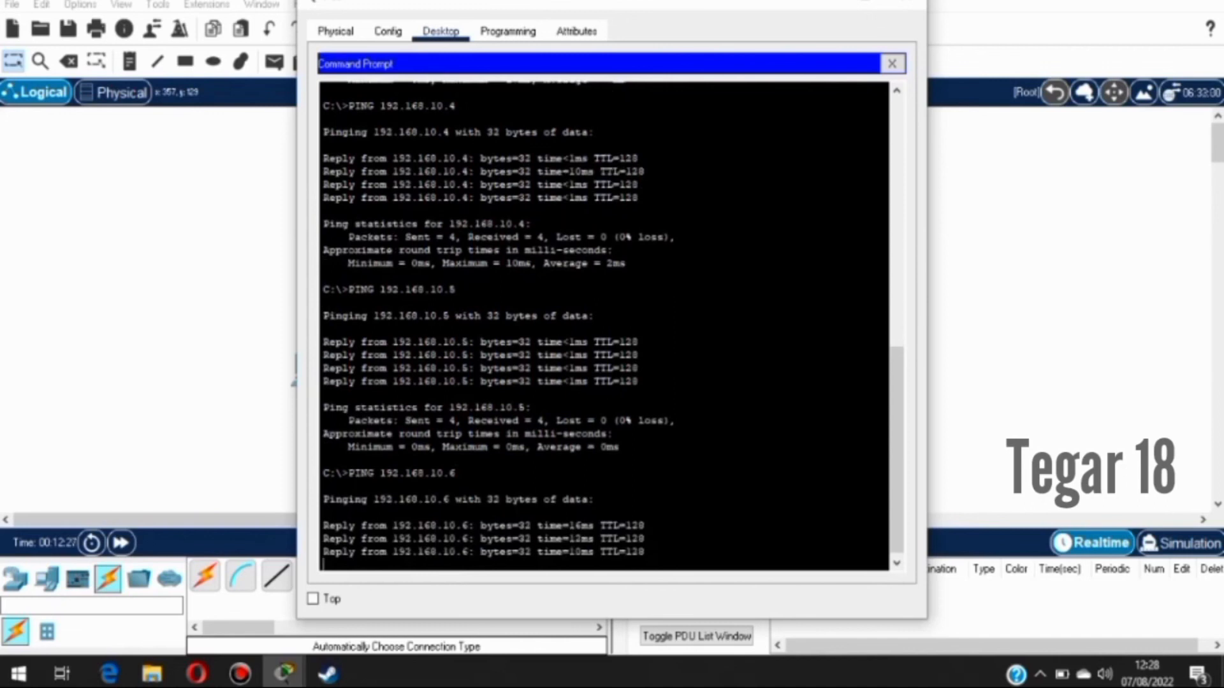
{"action": "left_click_drag", "start_coordinate": [448, 381], "coordinate": [456, 380]}
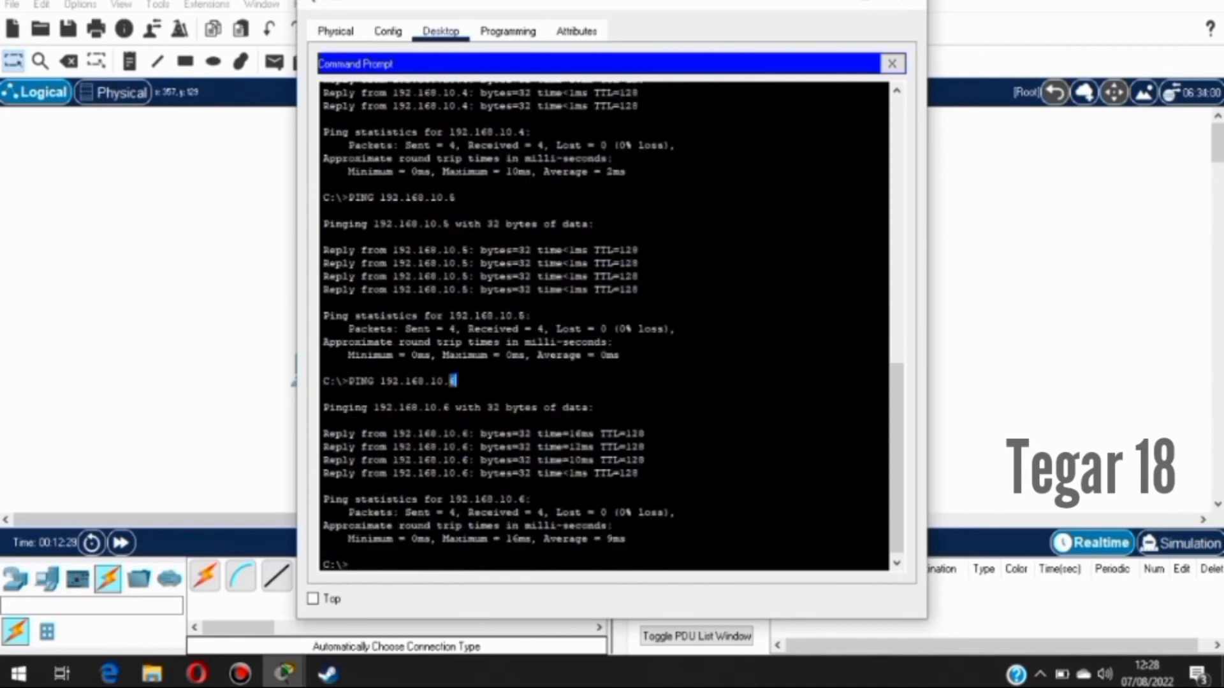